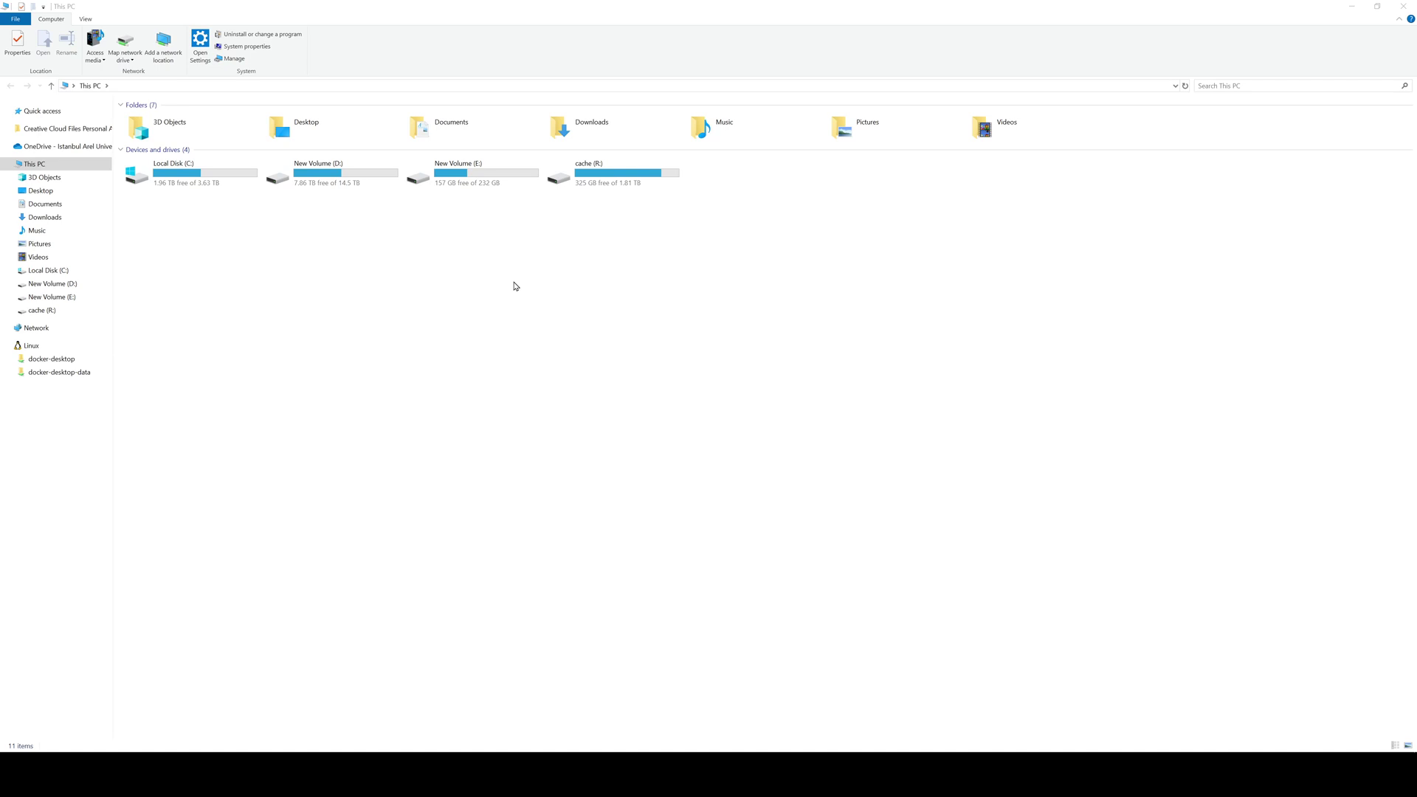
Open Computer Management from Administrative Tools and go to Disk Management under Storage
click(212, 178)
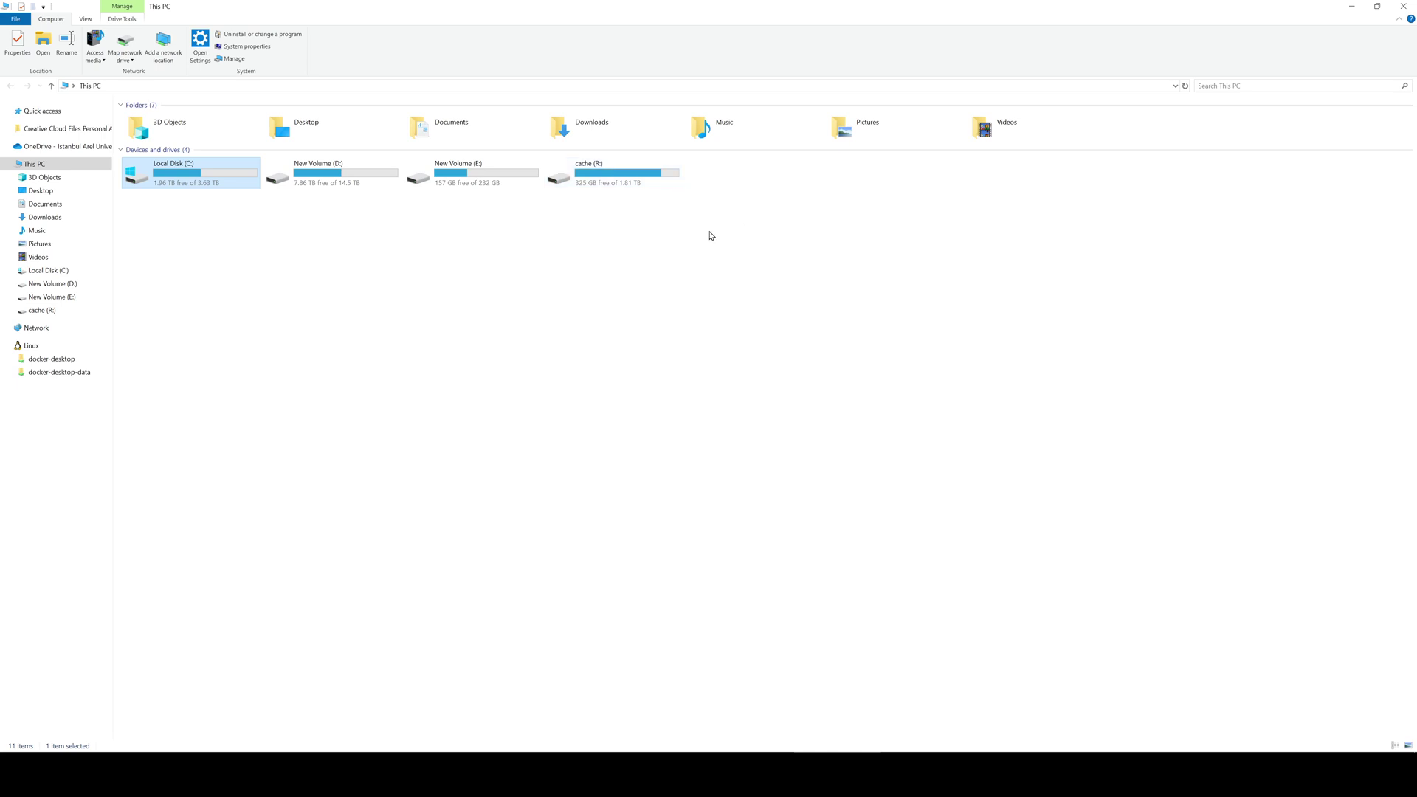
key(super)
text(ad)
key(Return)
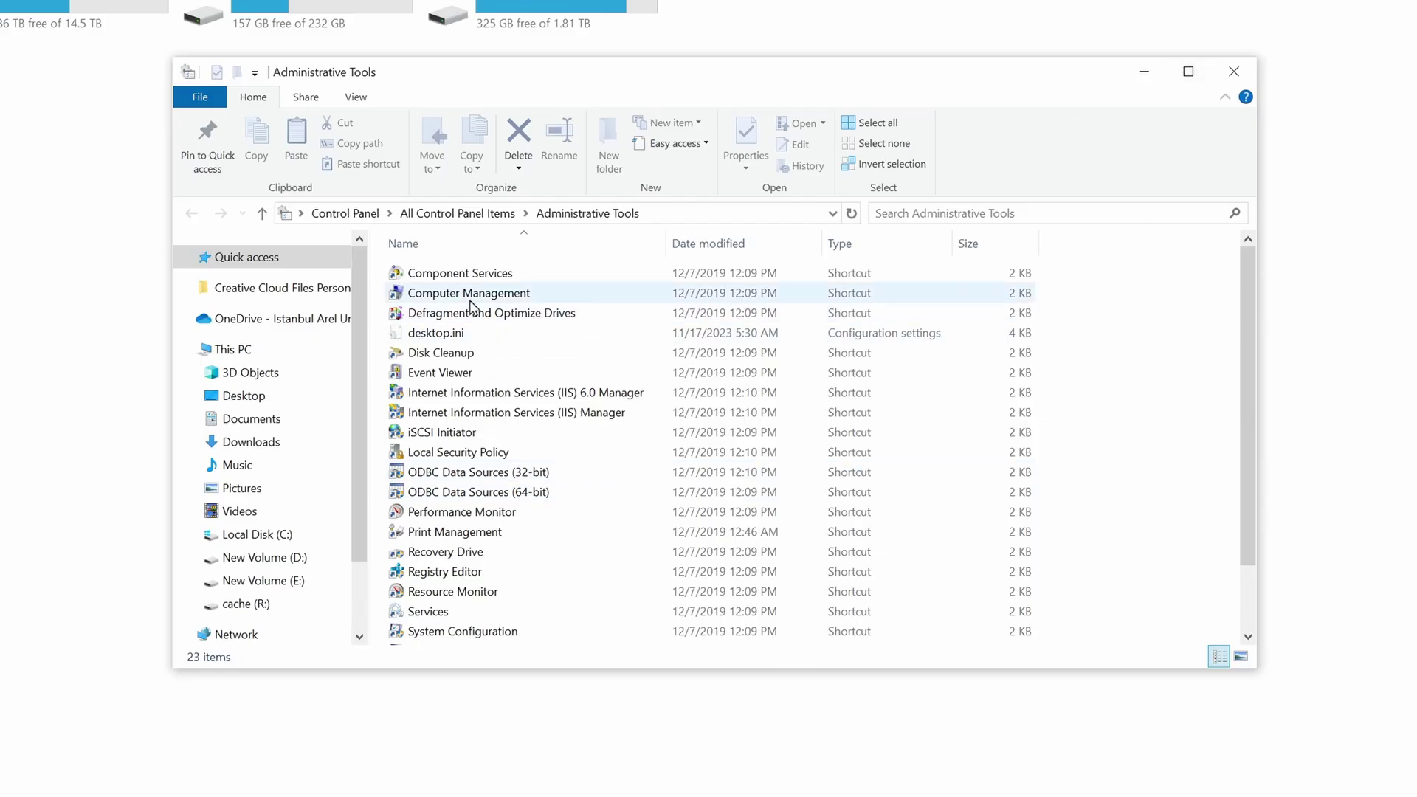
double_click(470, 307)
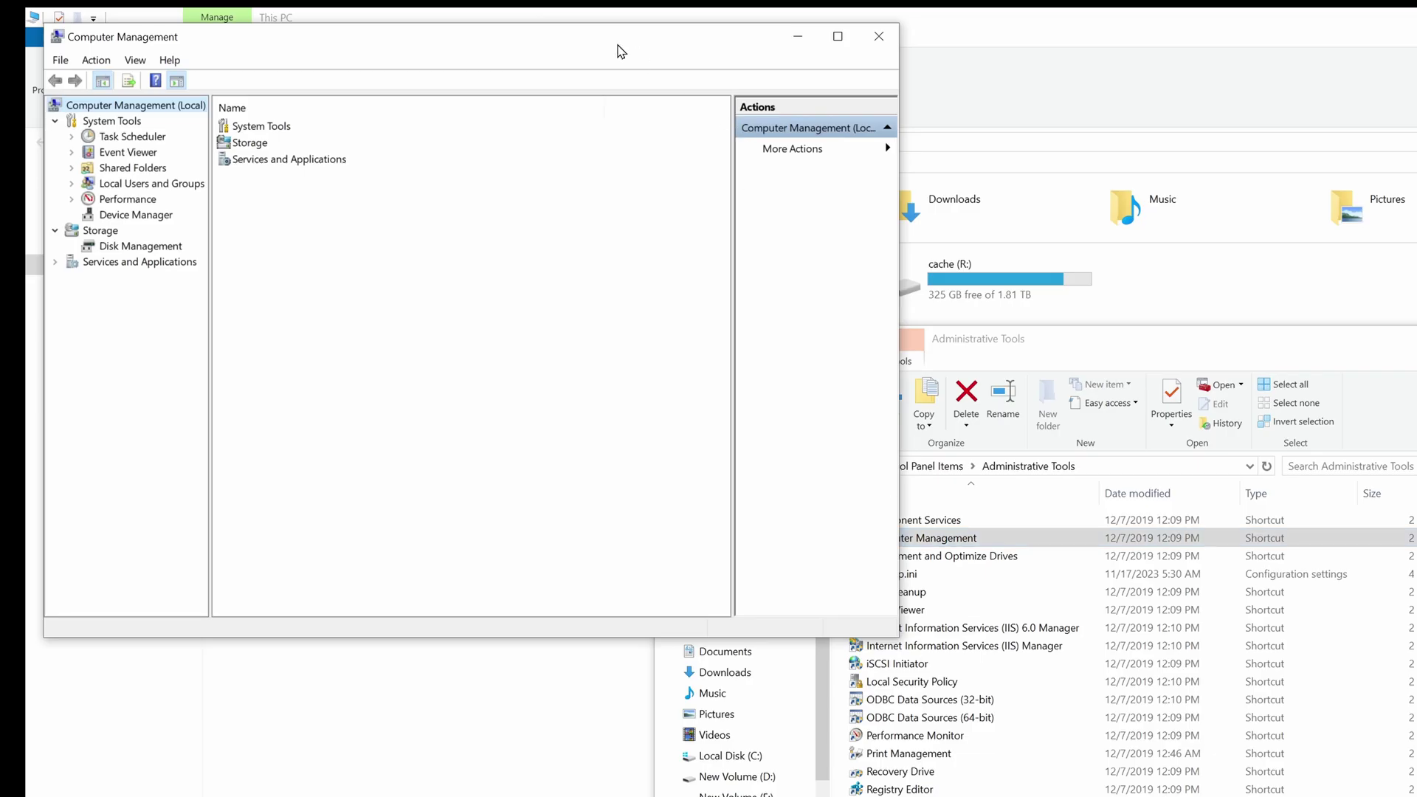
double_click(267, 147)
click(303, 135)
double_click(302, 135)
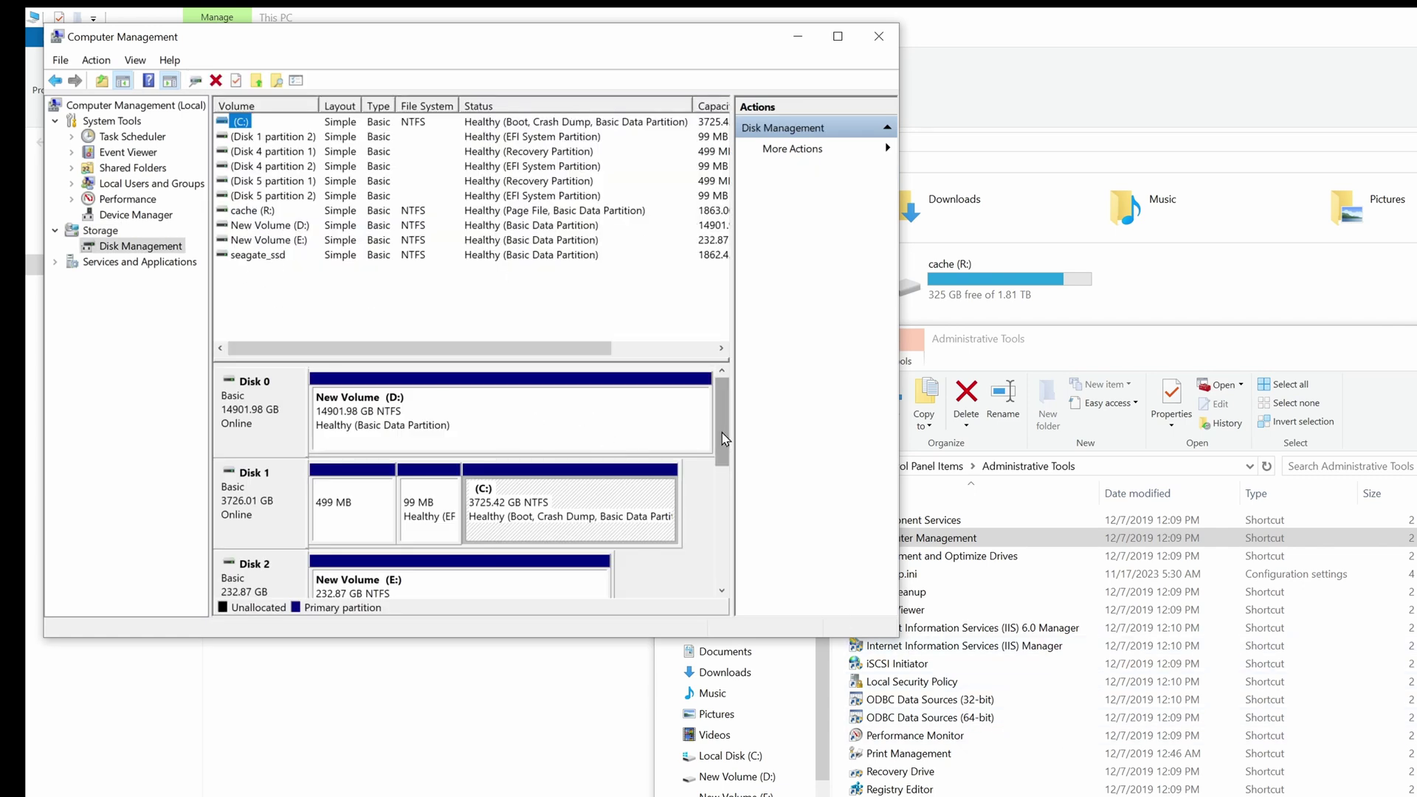
Bring the offline Disk 4 online in Disk Management, then return from its opened drive folder to This PC
drag(722, 433, 724, 559)
click(266, 384)
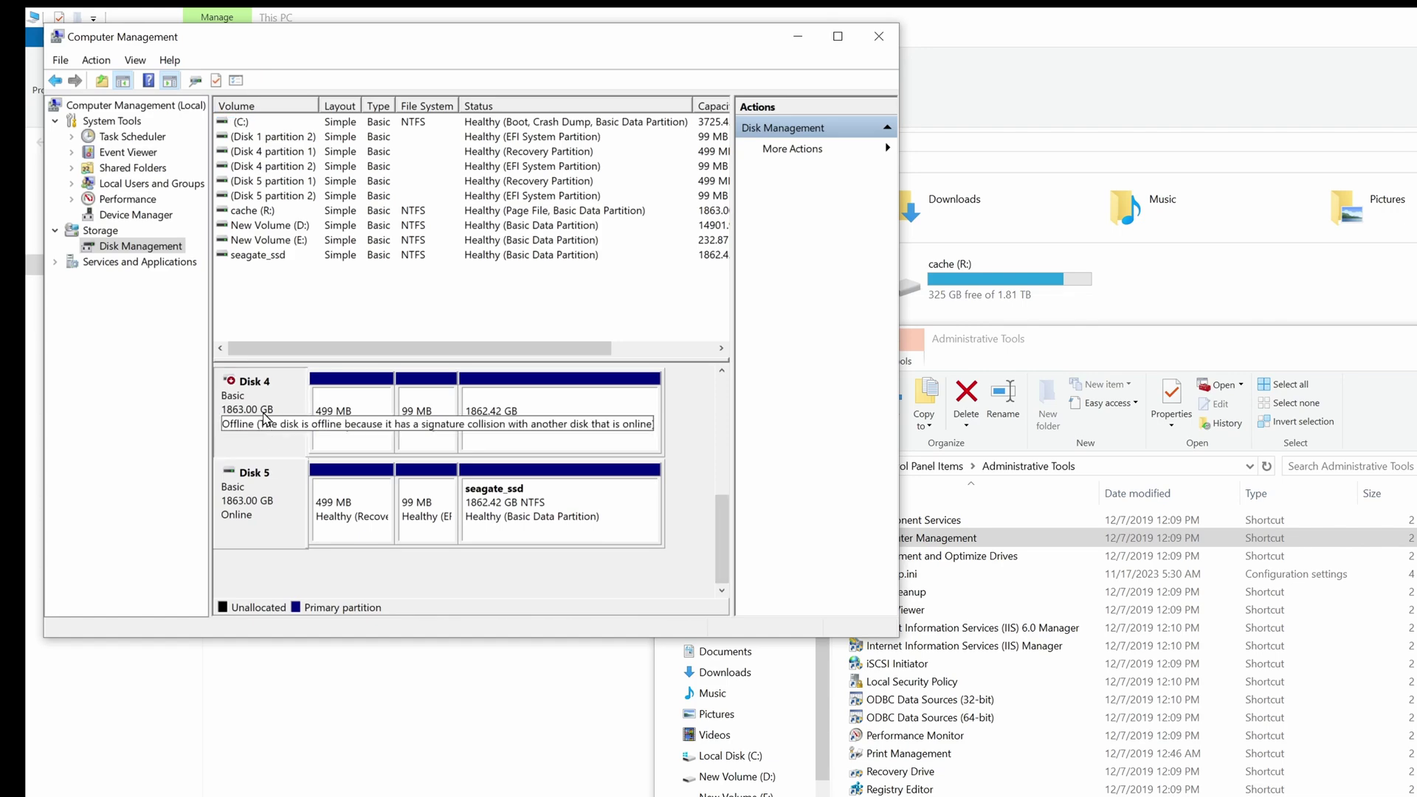
right_click(265, 404)
click(307, 419)
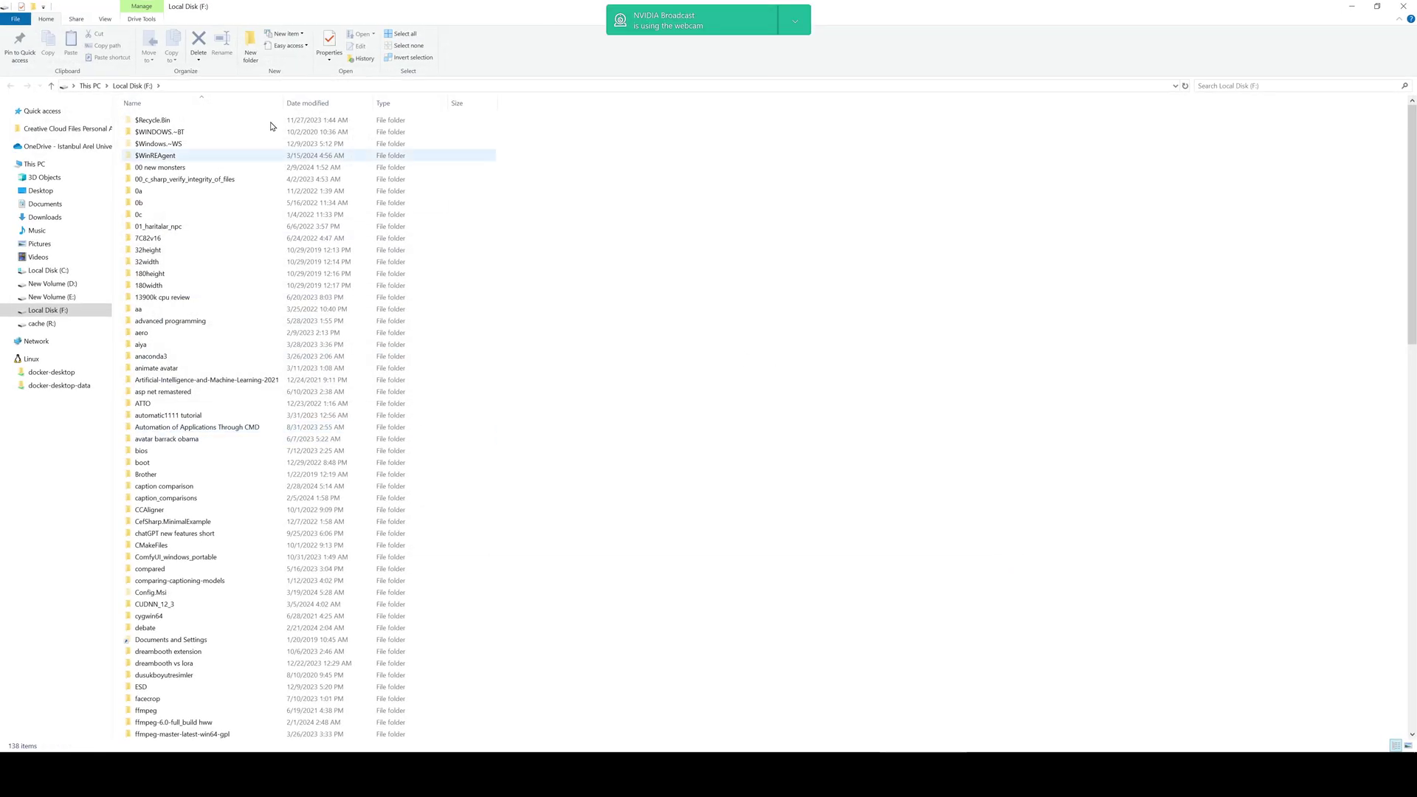
click(91, 86)
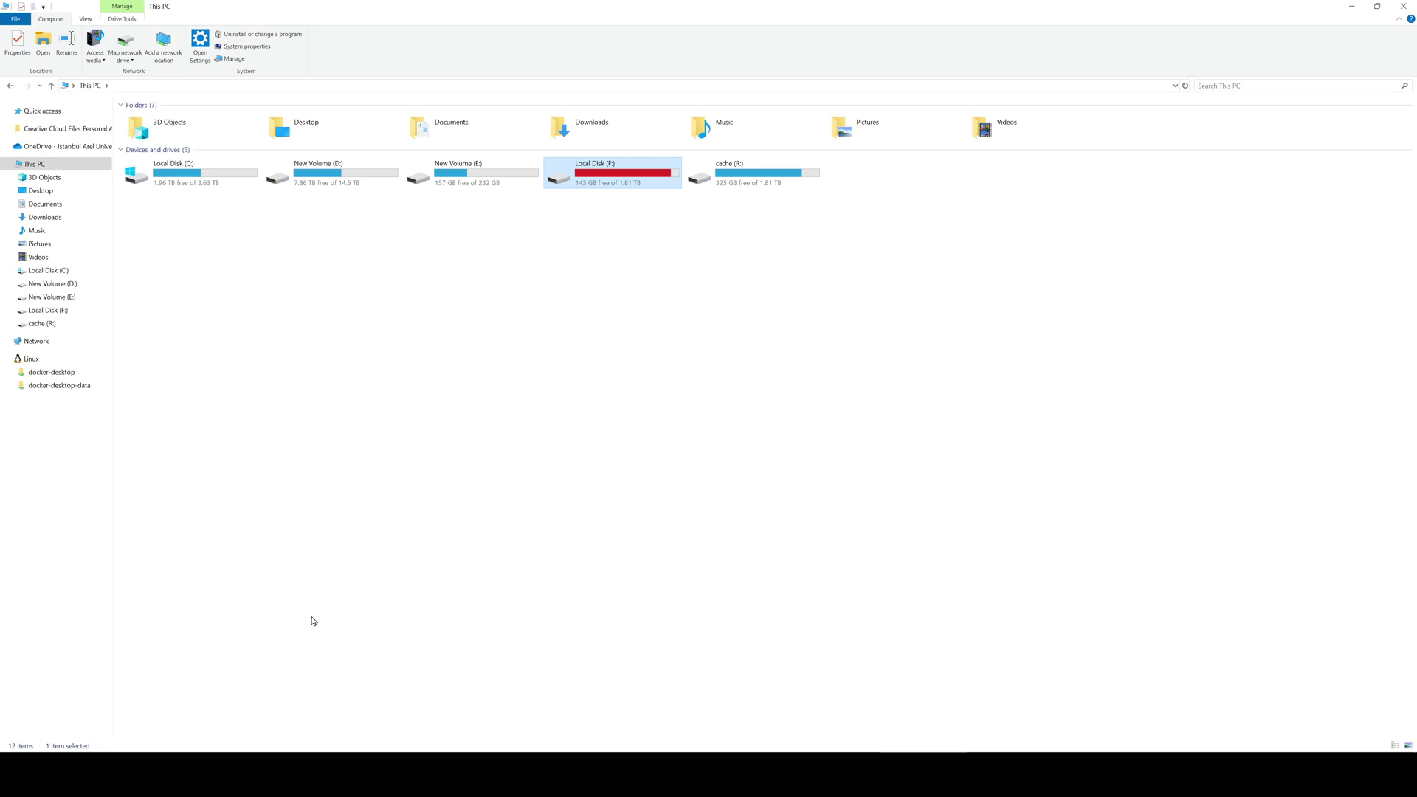
Switch to Chrome, download file_verification_full_source_code.zip from the Patreon post and show it in the Downloads folder
key(alt+Tab)
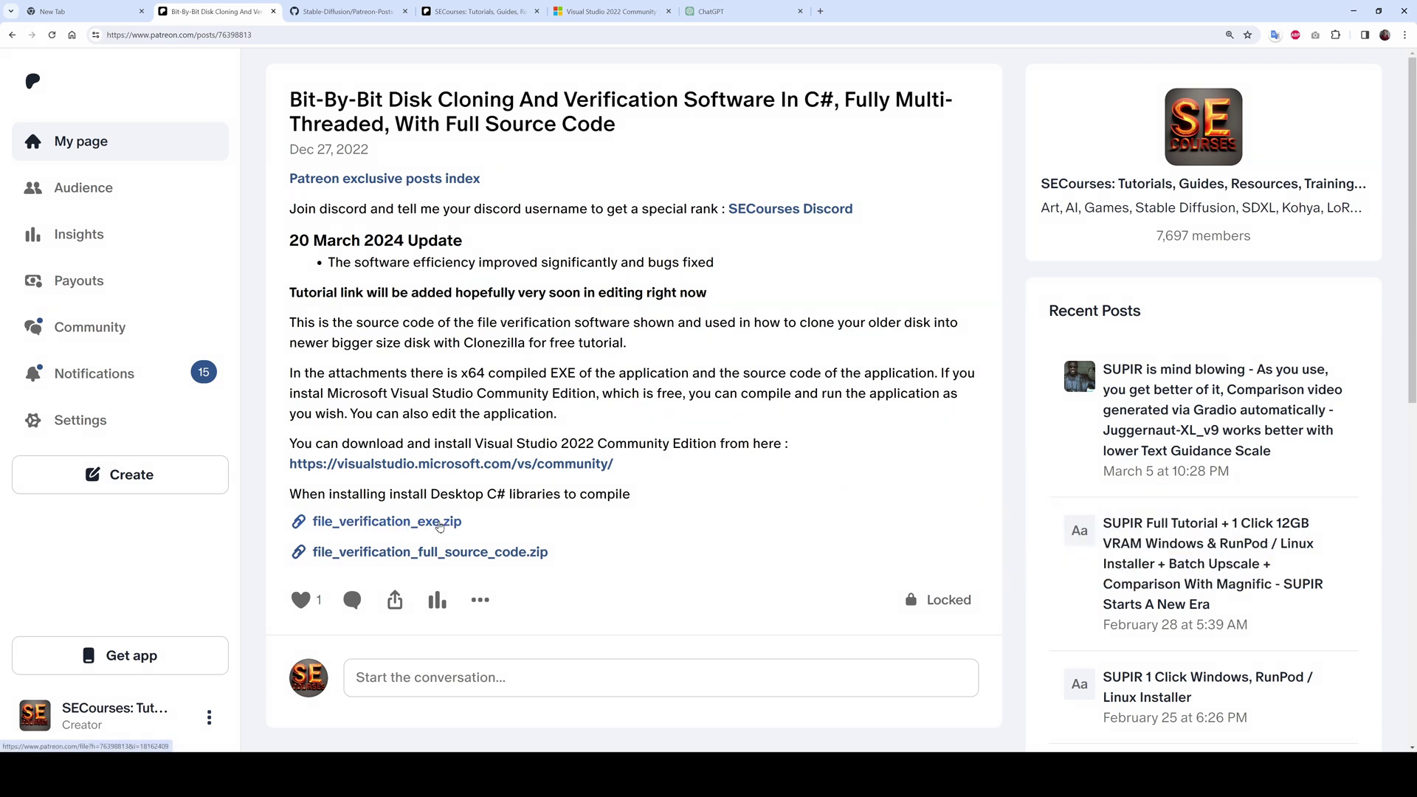
click(500, 556)
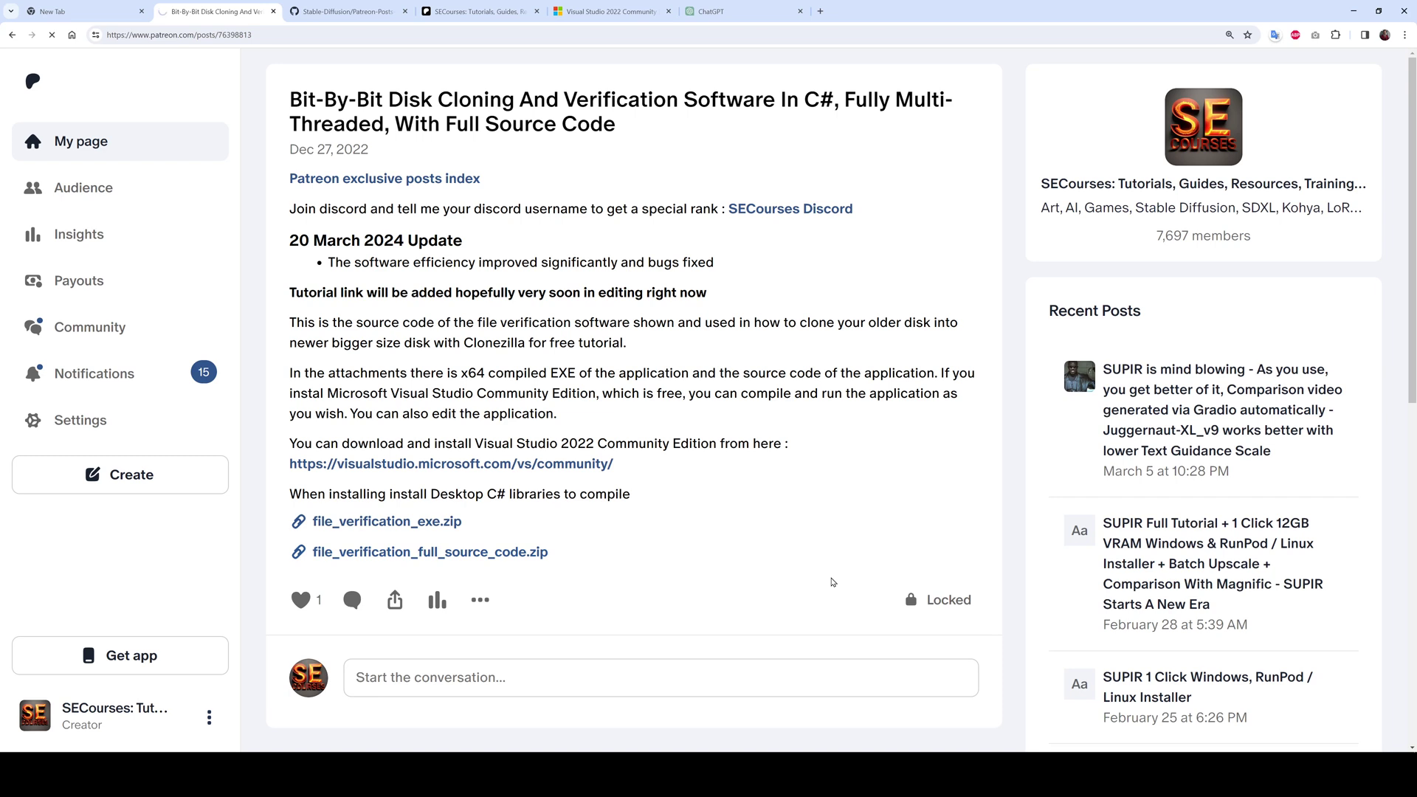
click(489, 559)
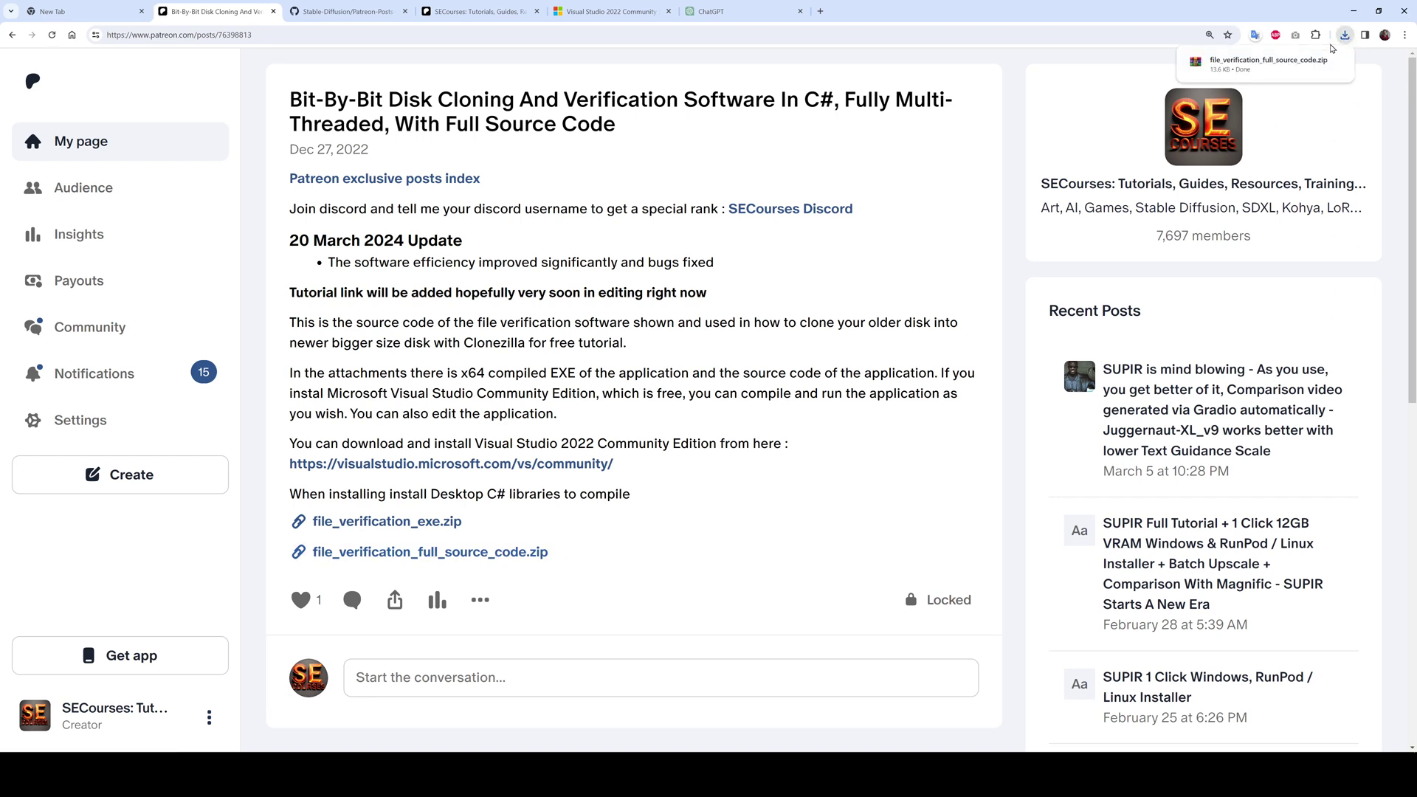
click(1317, 64)
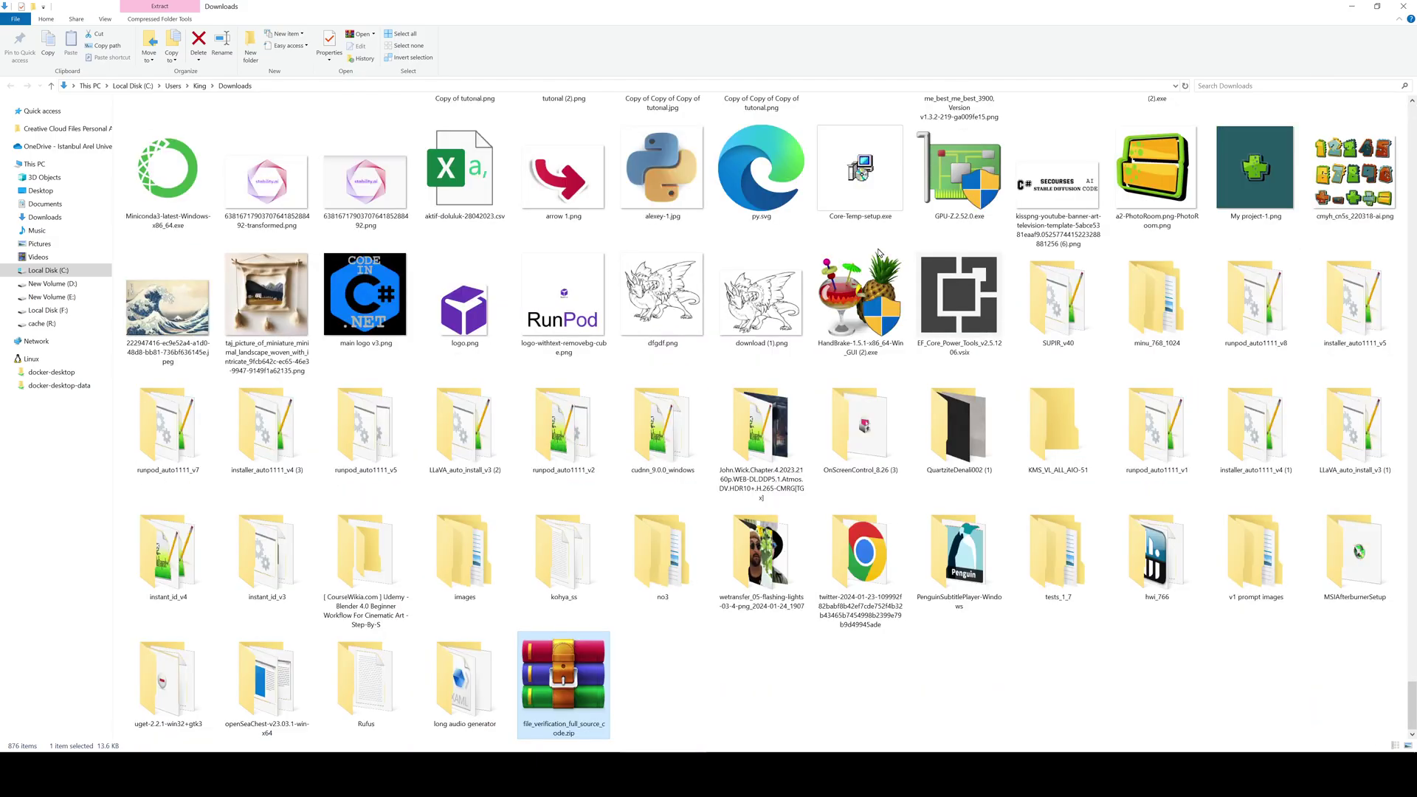
Place file_verification_full_source_code.zip on the cache (R:) drive and extract it there into a folder of the same name
click(45, 324)
key(ctrl+v)
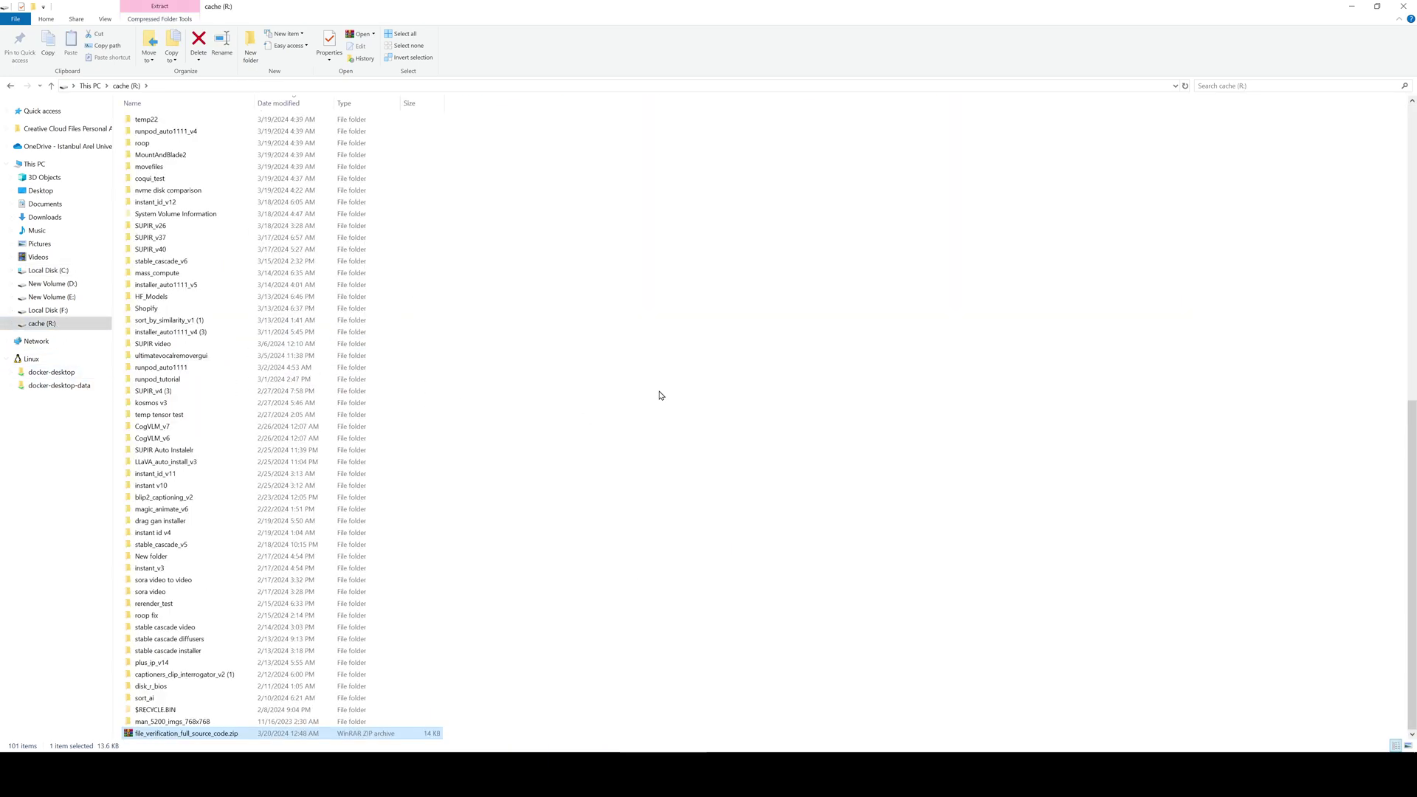
right_click(213, 732)
click(236, 528)
scroll(509, 568, up, 3)
scroll(569, 671, down, 4)
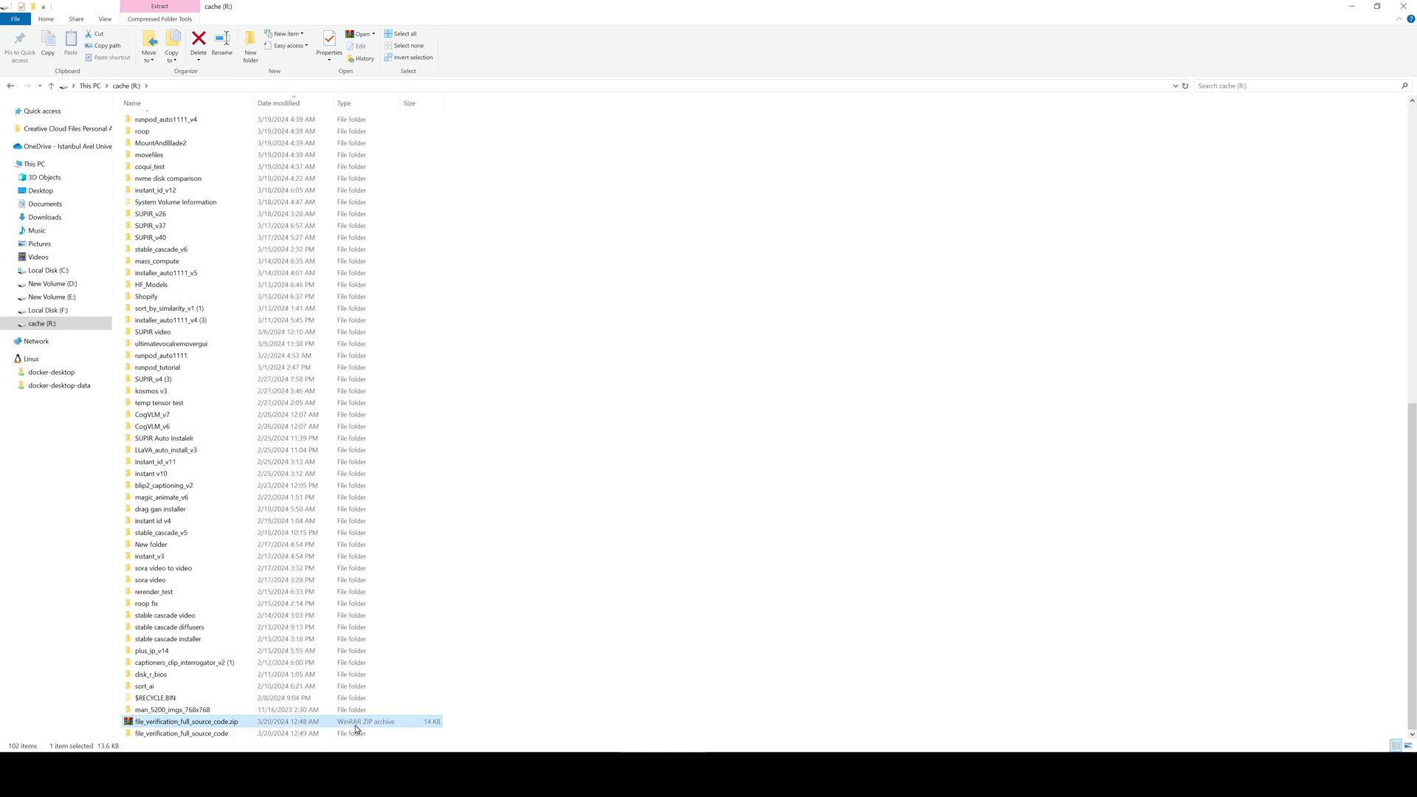
Open verify_integrity_of_files.sln from the extracted folder in Visual Studio, run the application in Debug mode, and stop it
double_click(227, 734)
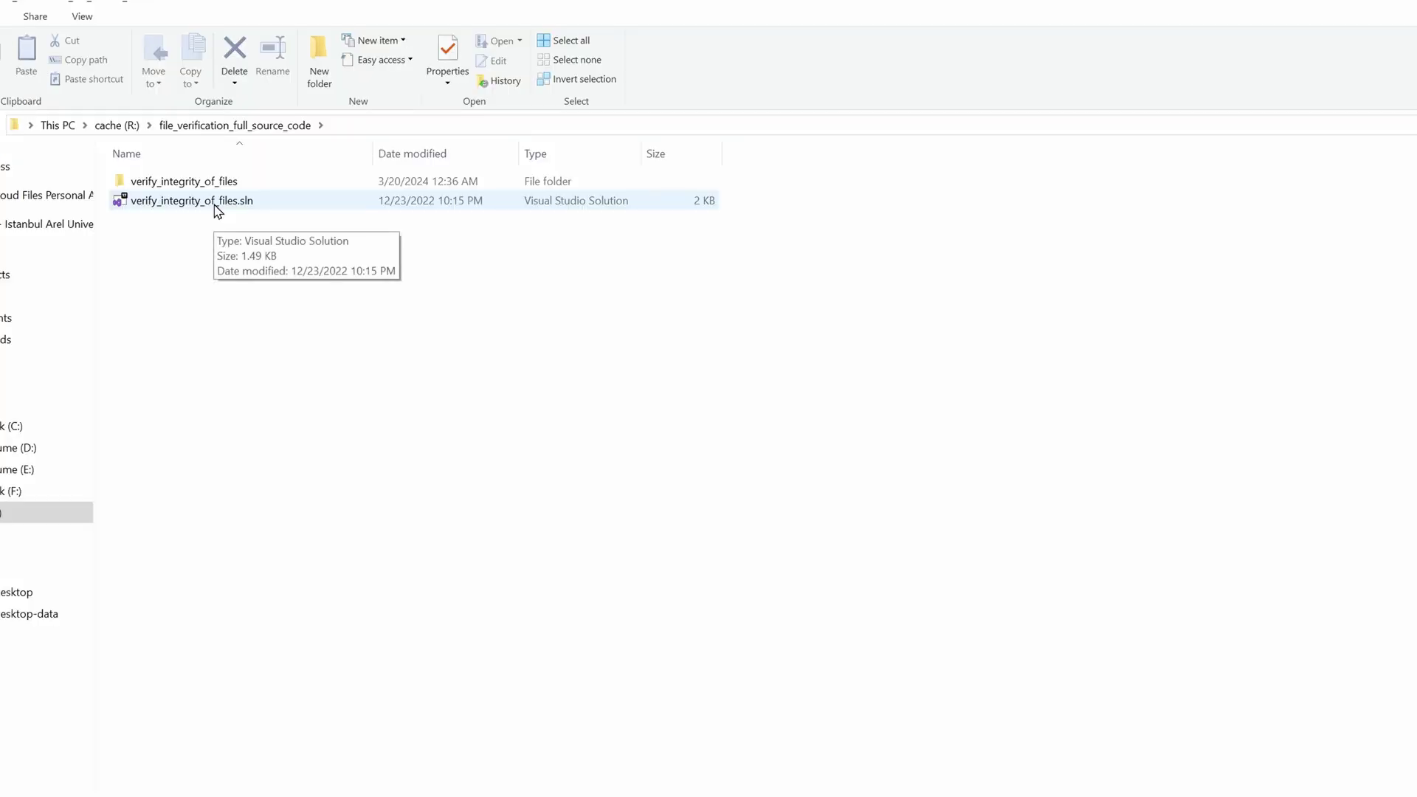
double_click(189, 132)
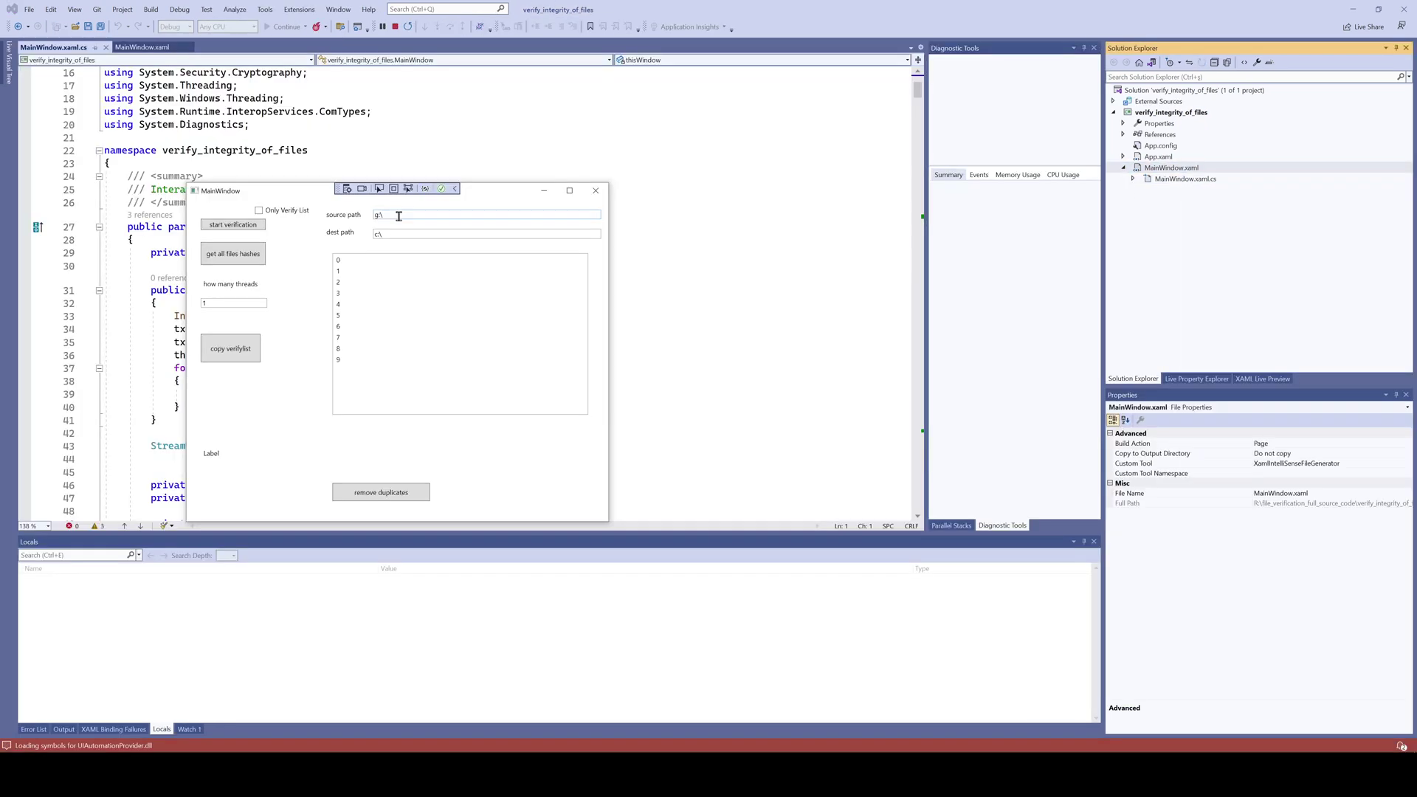
click(407, 233)
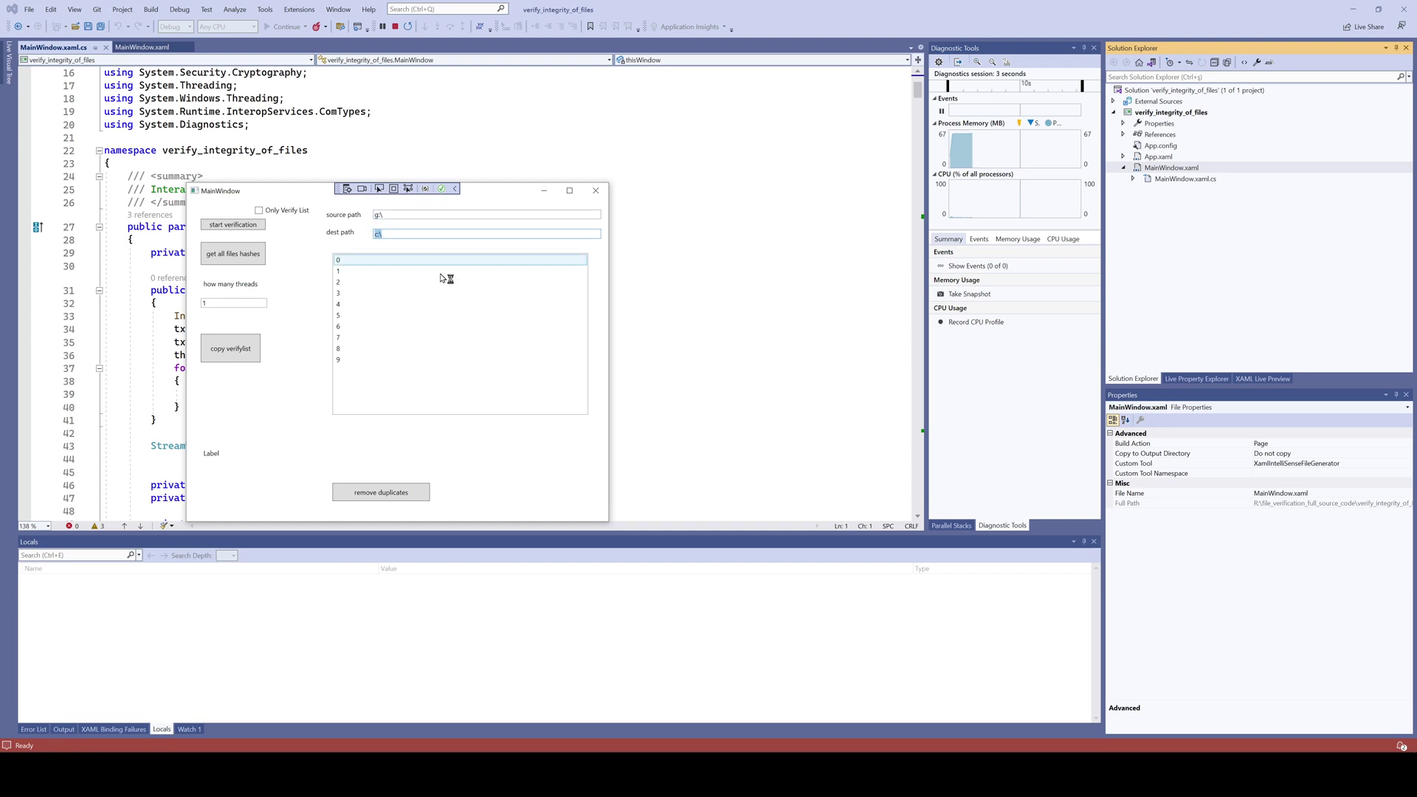
click(396, 28)
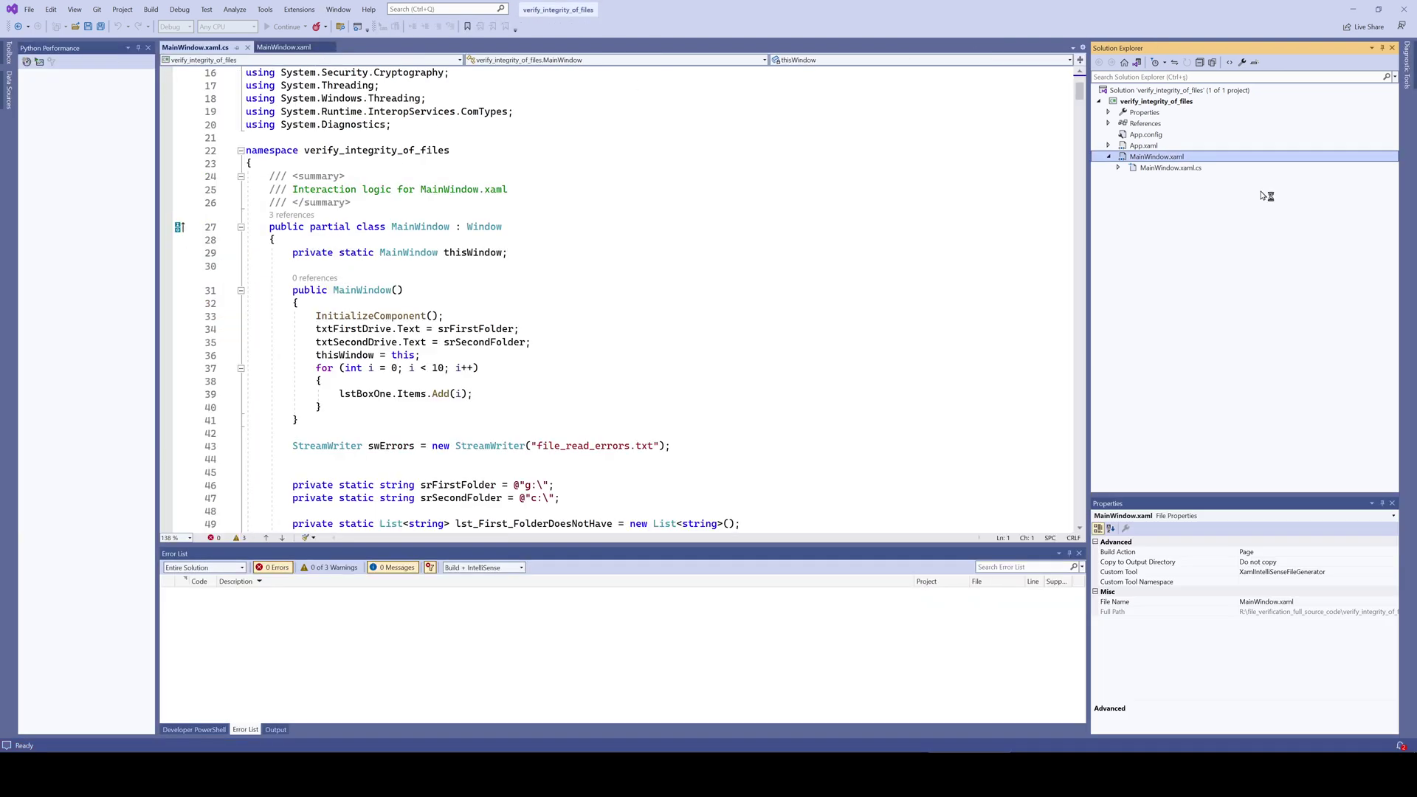
Open the verify_integrity_of_files project folder in File Explorer and go to its bin\Debug subfolder
right_click(1163, 103)
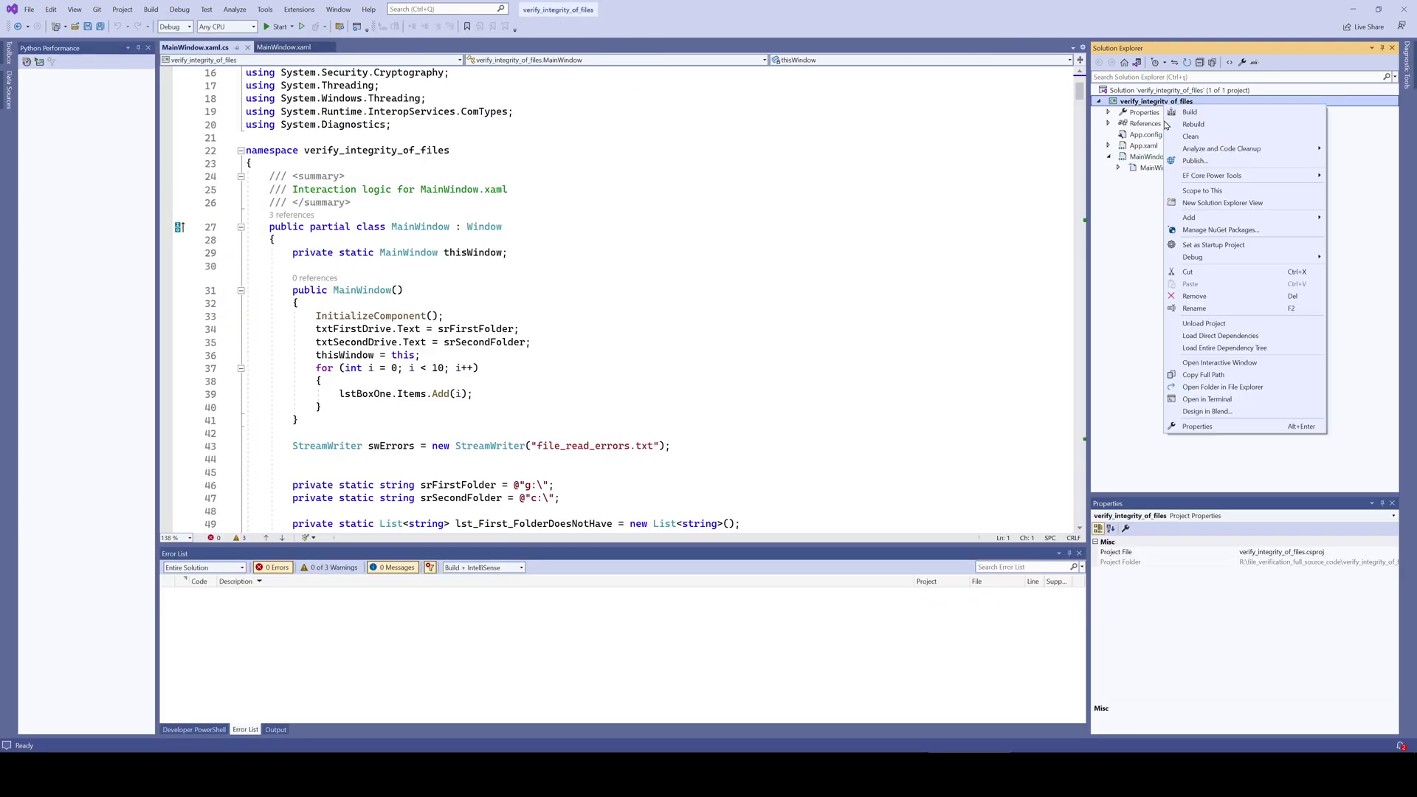
click(1222, 388)
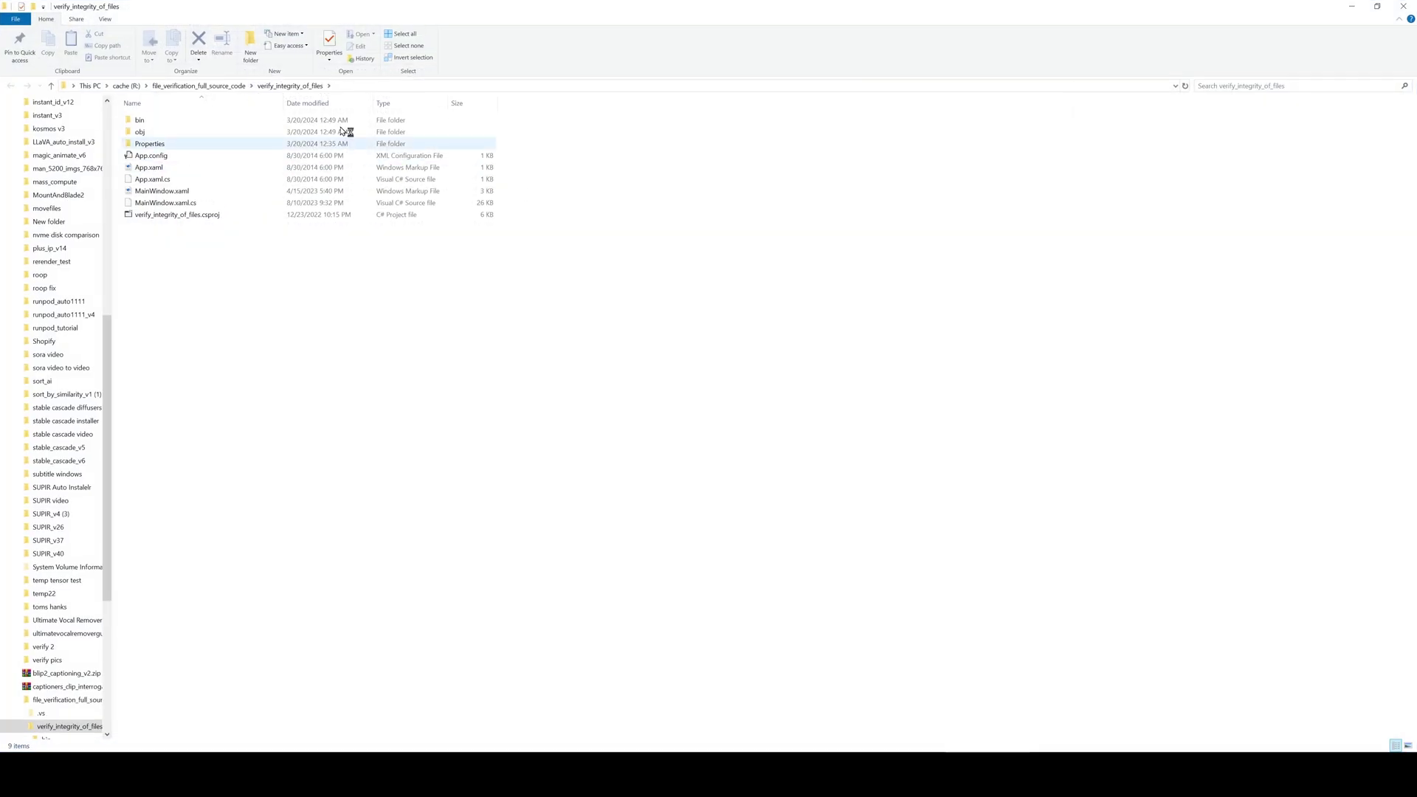
double_click(155, 120)
double_click(155, 120)
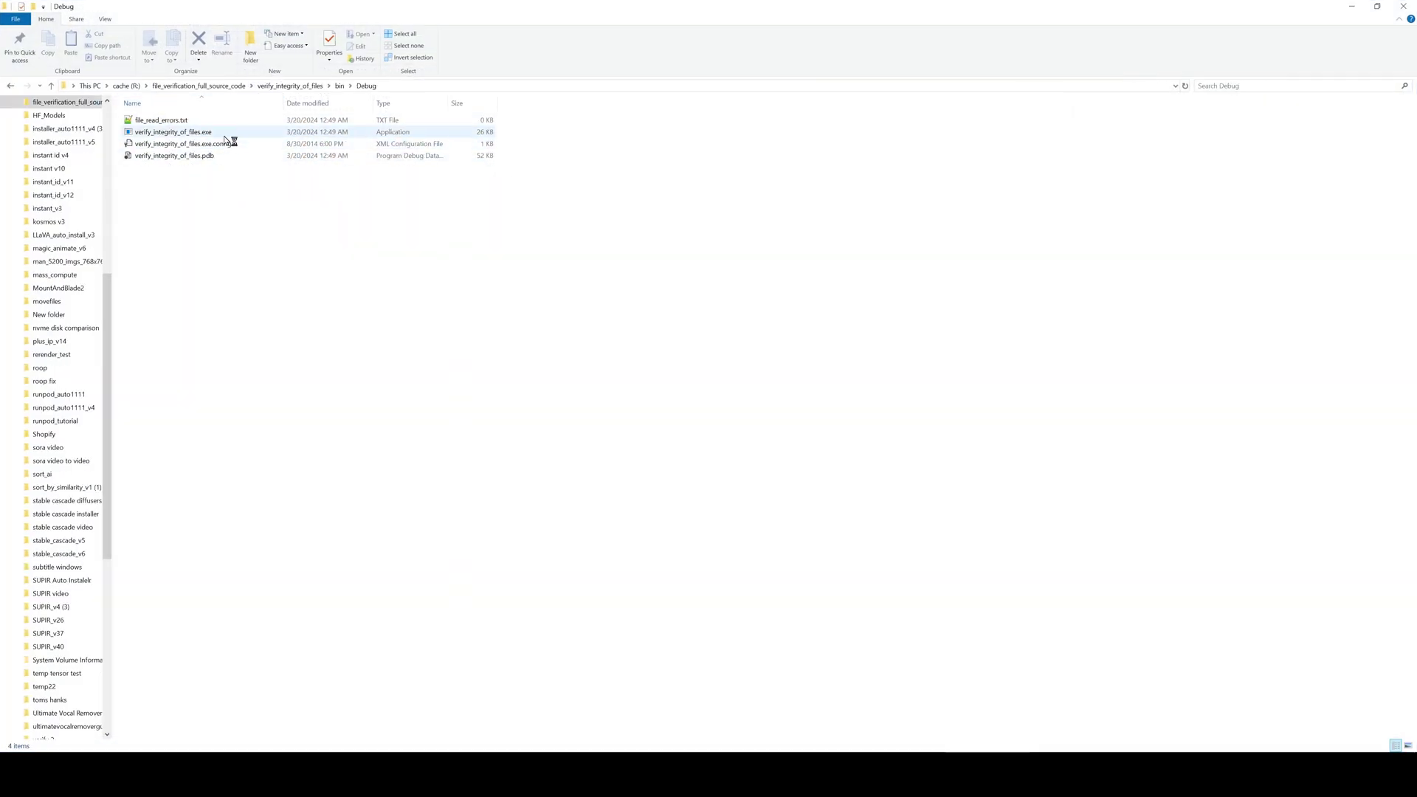
Launch the compiled verify_integrity_of_files.exe from the Debug folder
key(alt+Tab)
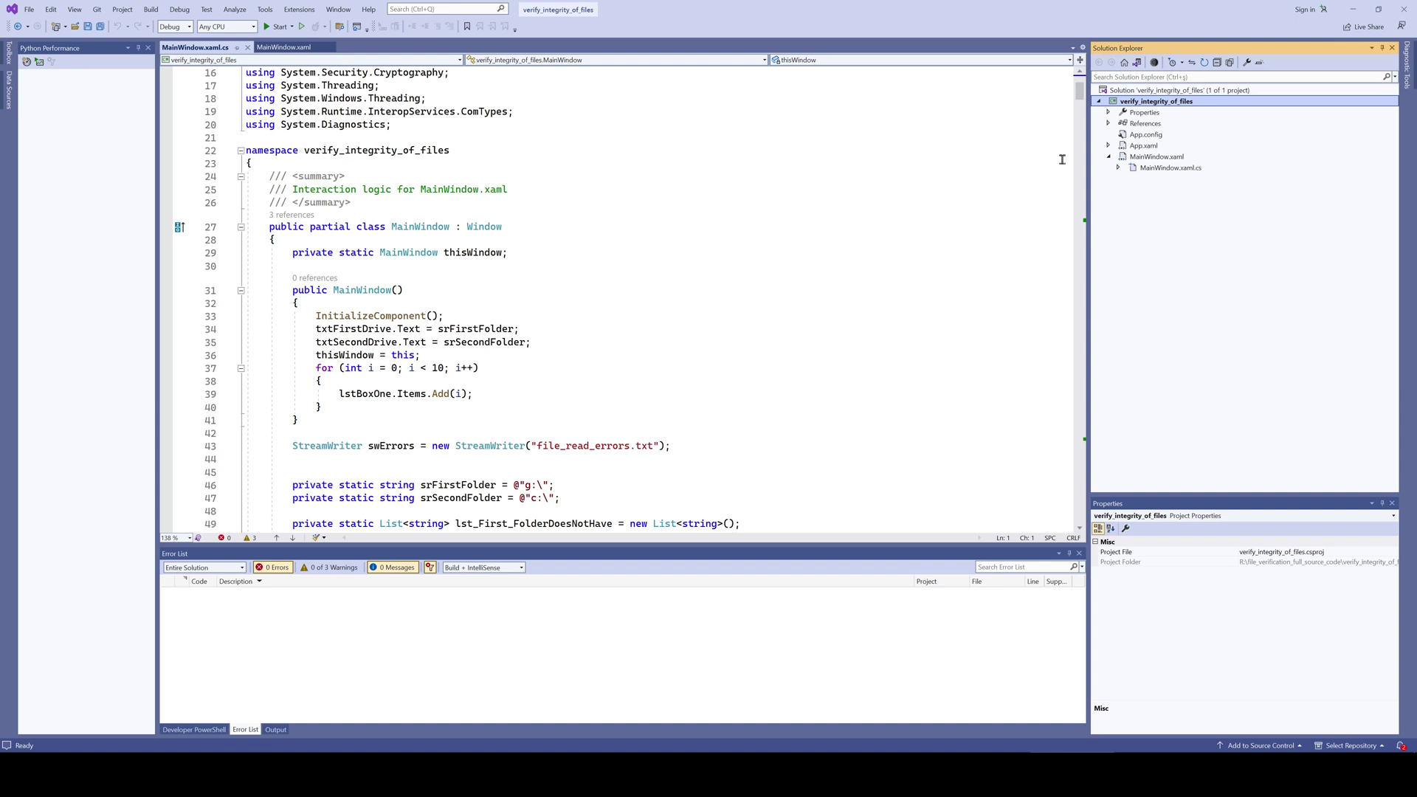
right_click(1176, 102)
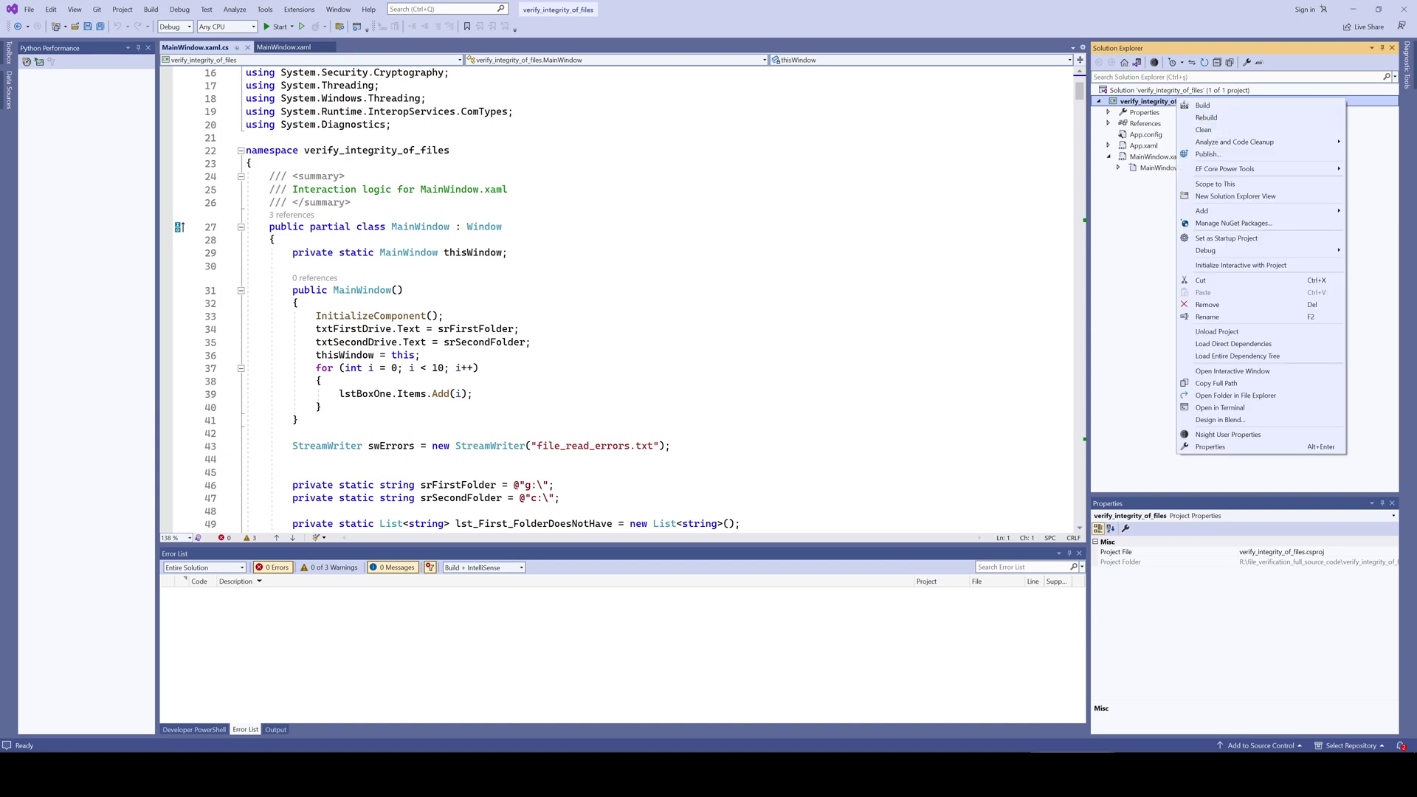
key(alt+Tab)
right_click(184, 130)
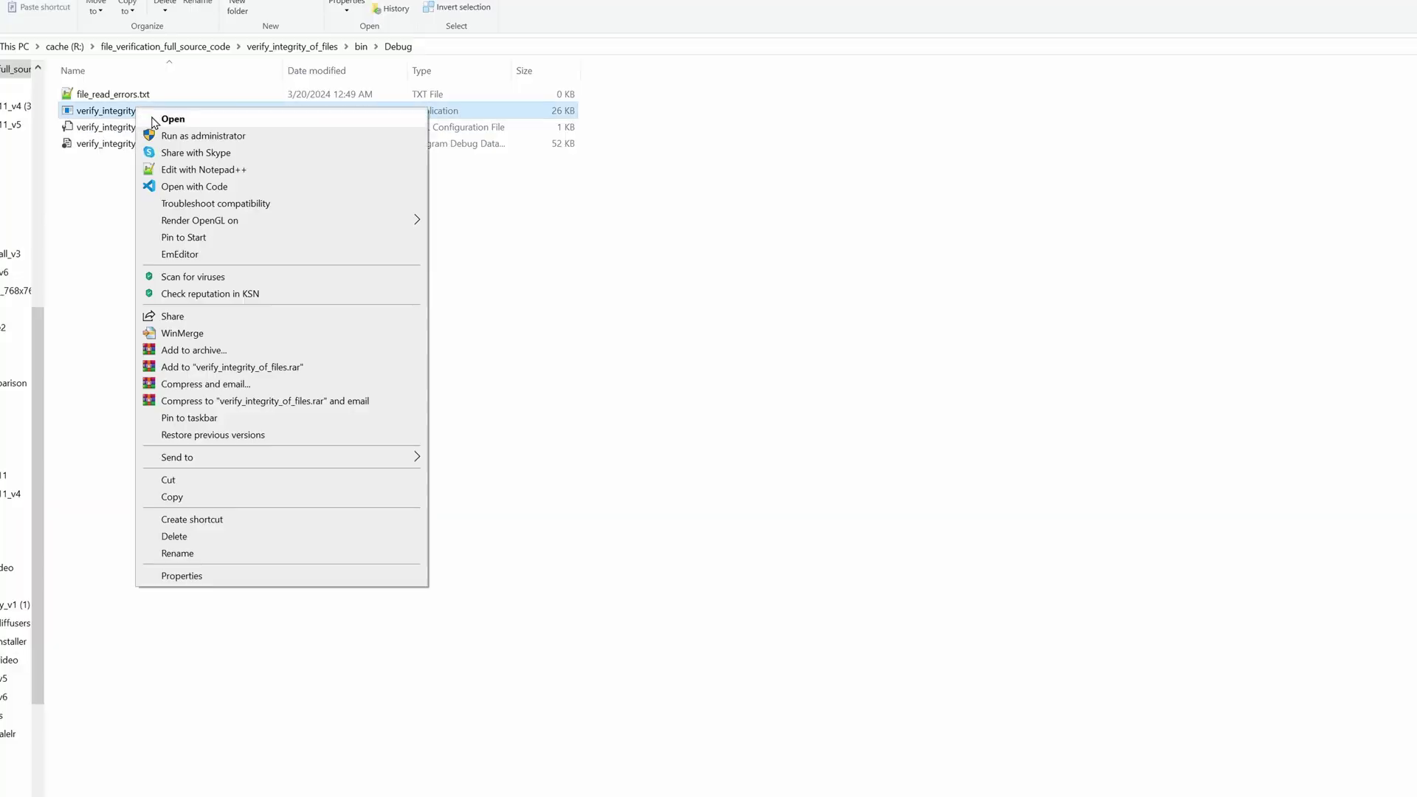
click(173, 119)
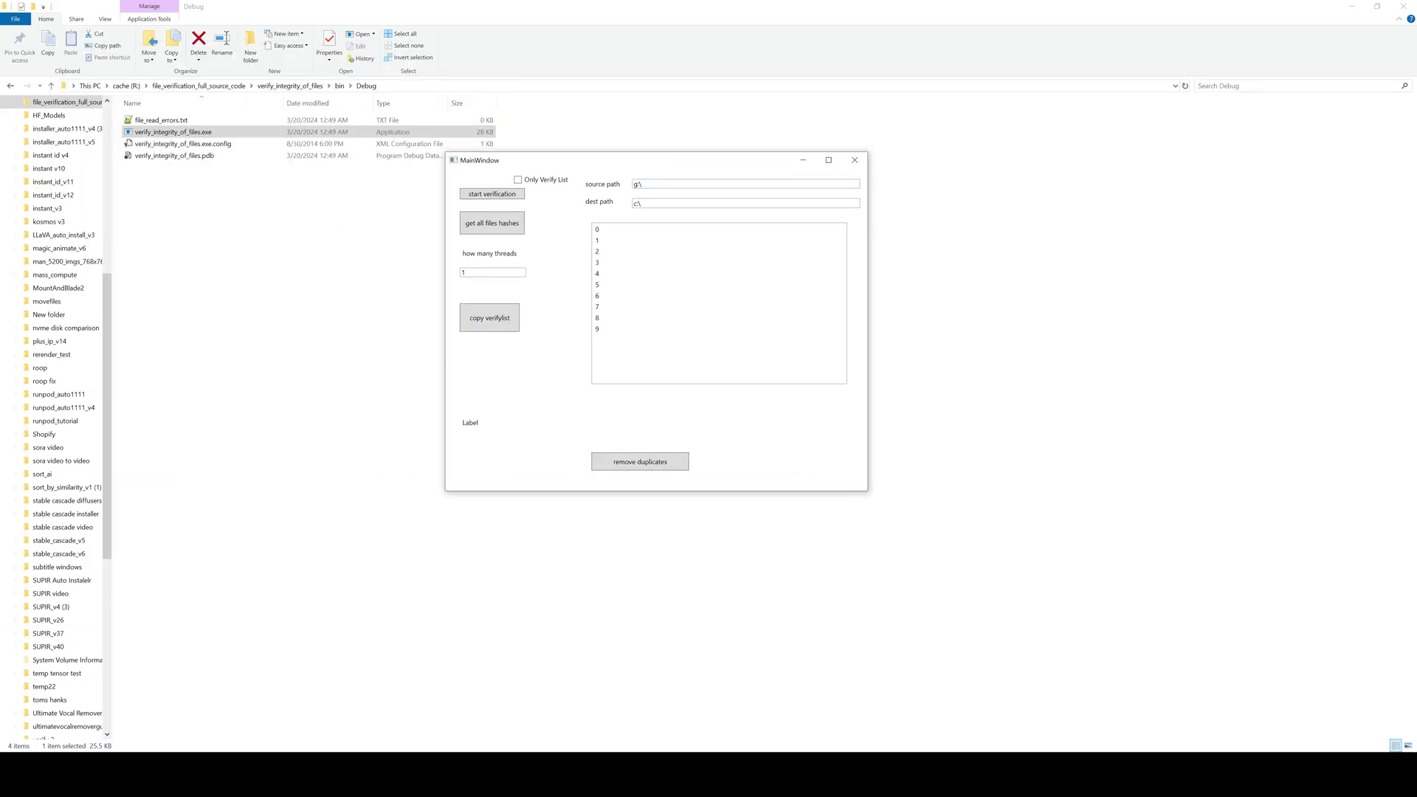
Open a This PC window, select Local Disk (F:), and move the window away from the verification application
key(super)
key(super+e)
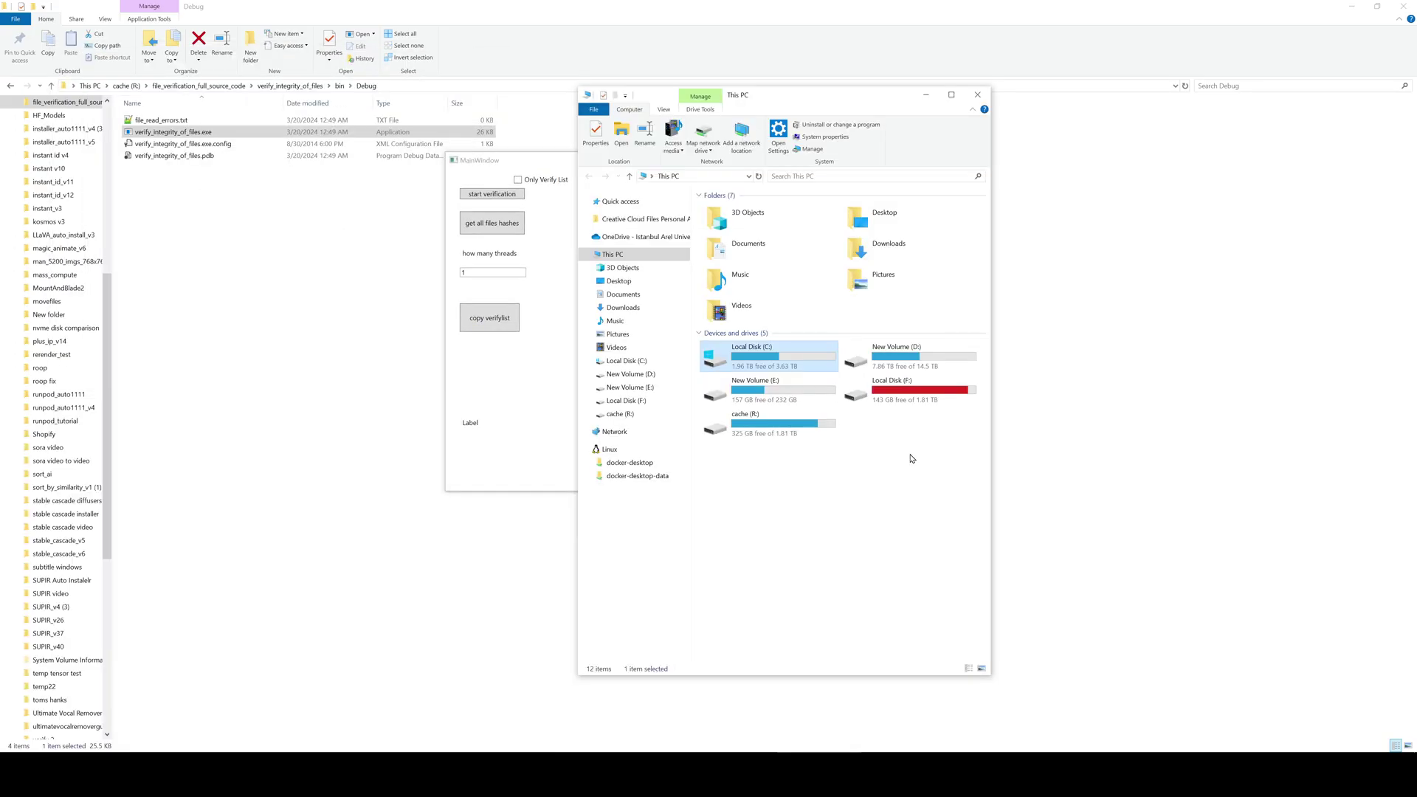
click(909, 397)
drag(770, 100, 888, 113)
Set the source path to f:\, keep c:\ as the destination path, and start the verification
click(637, 185)
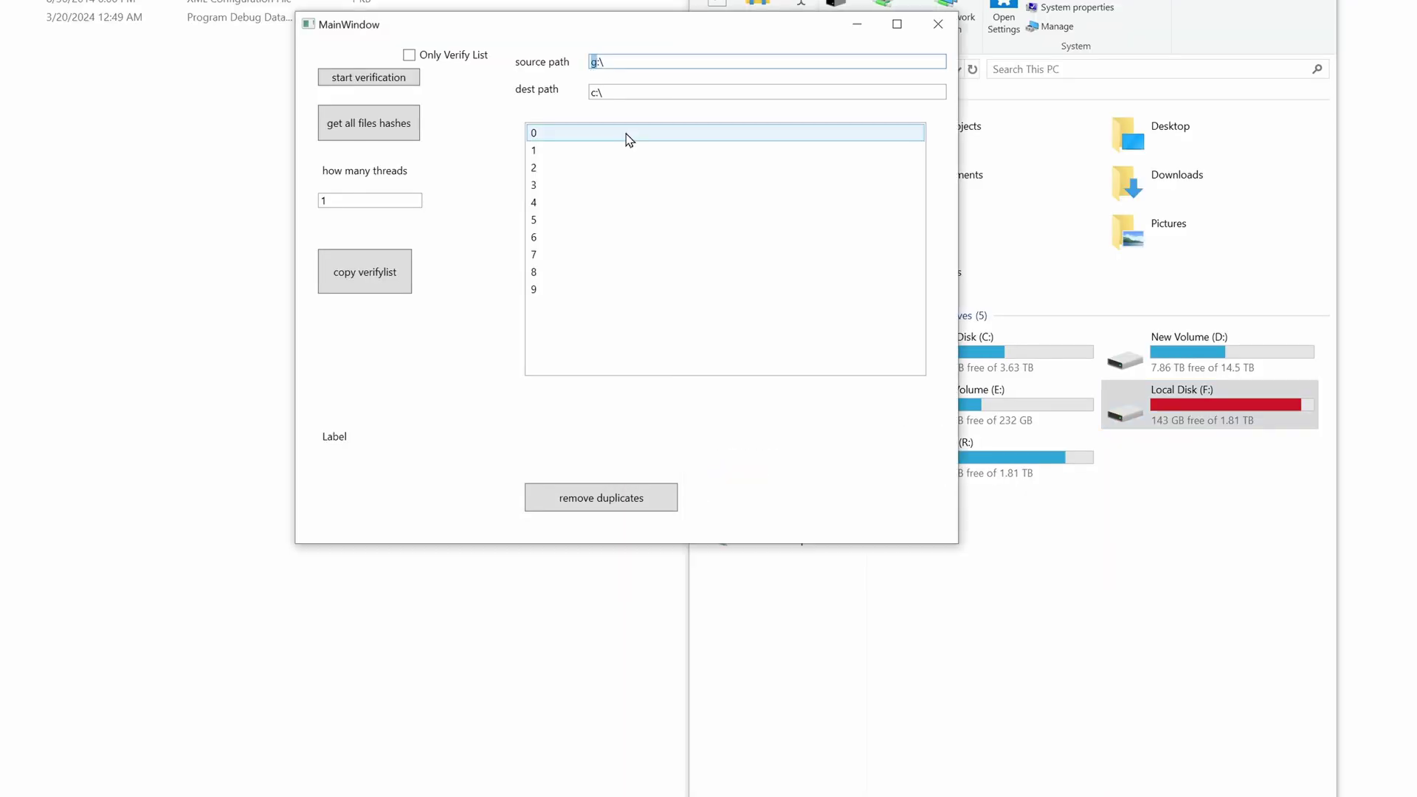
text(f:\)
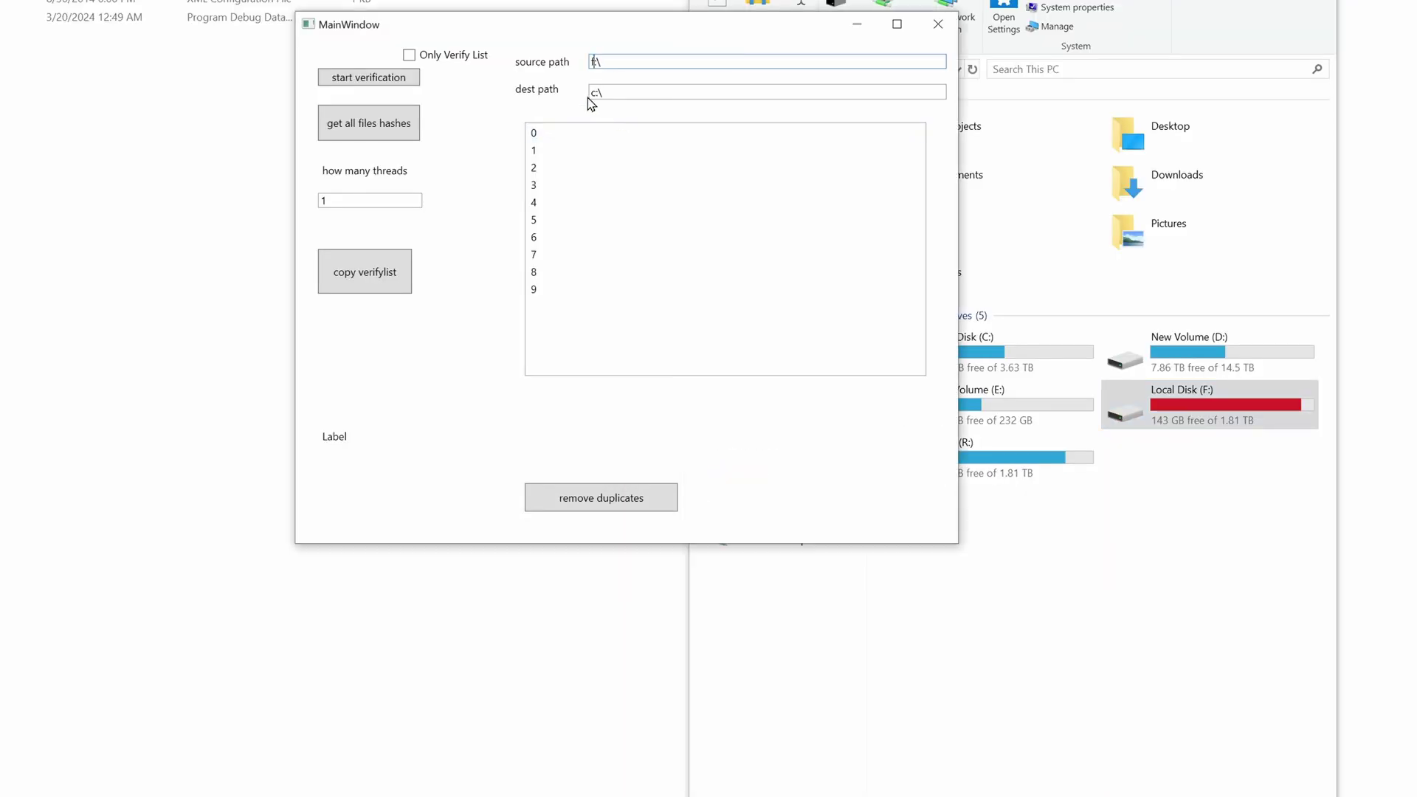
drag(596, 91, 516, 91)
drag(648, 24, 325, 46)
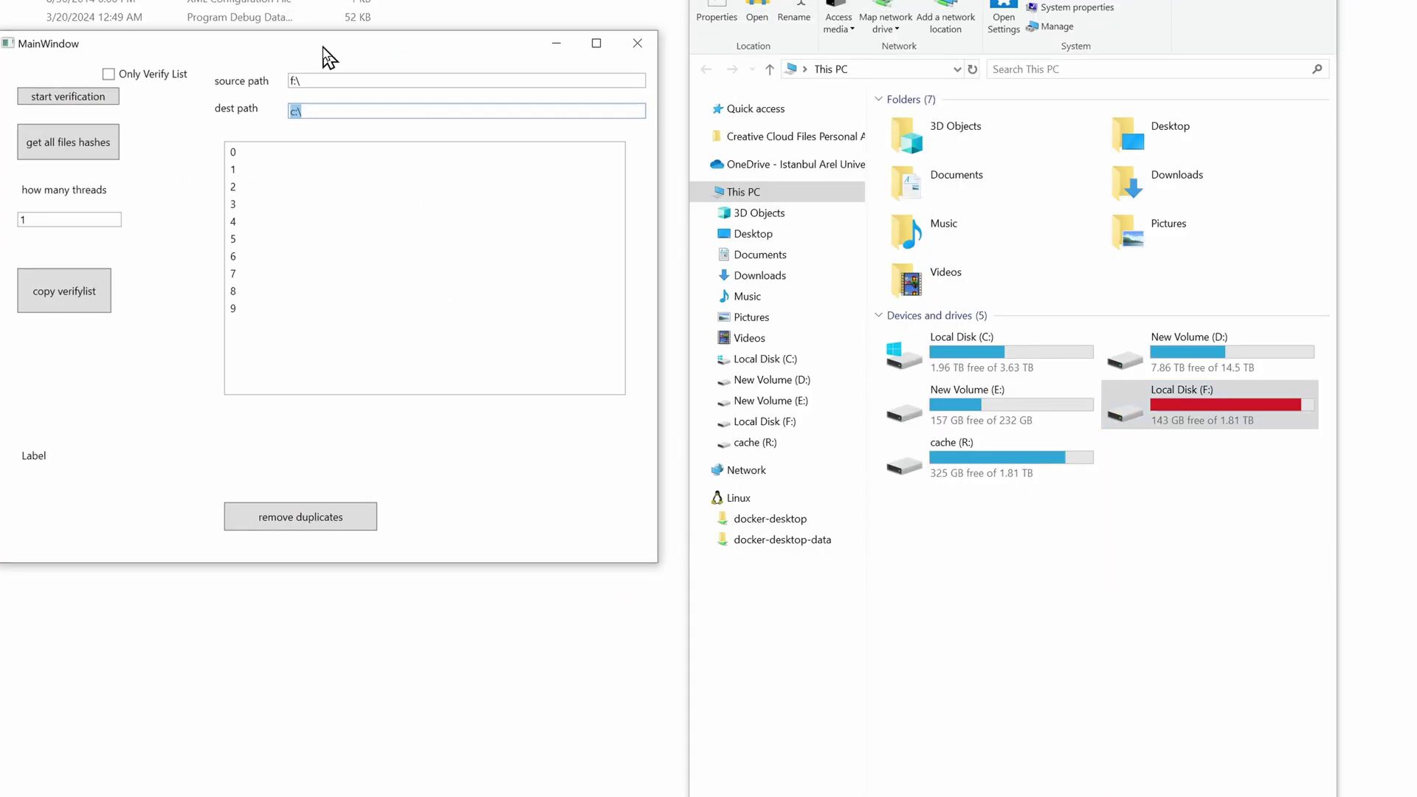
click(317, 79)
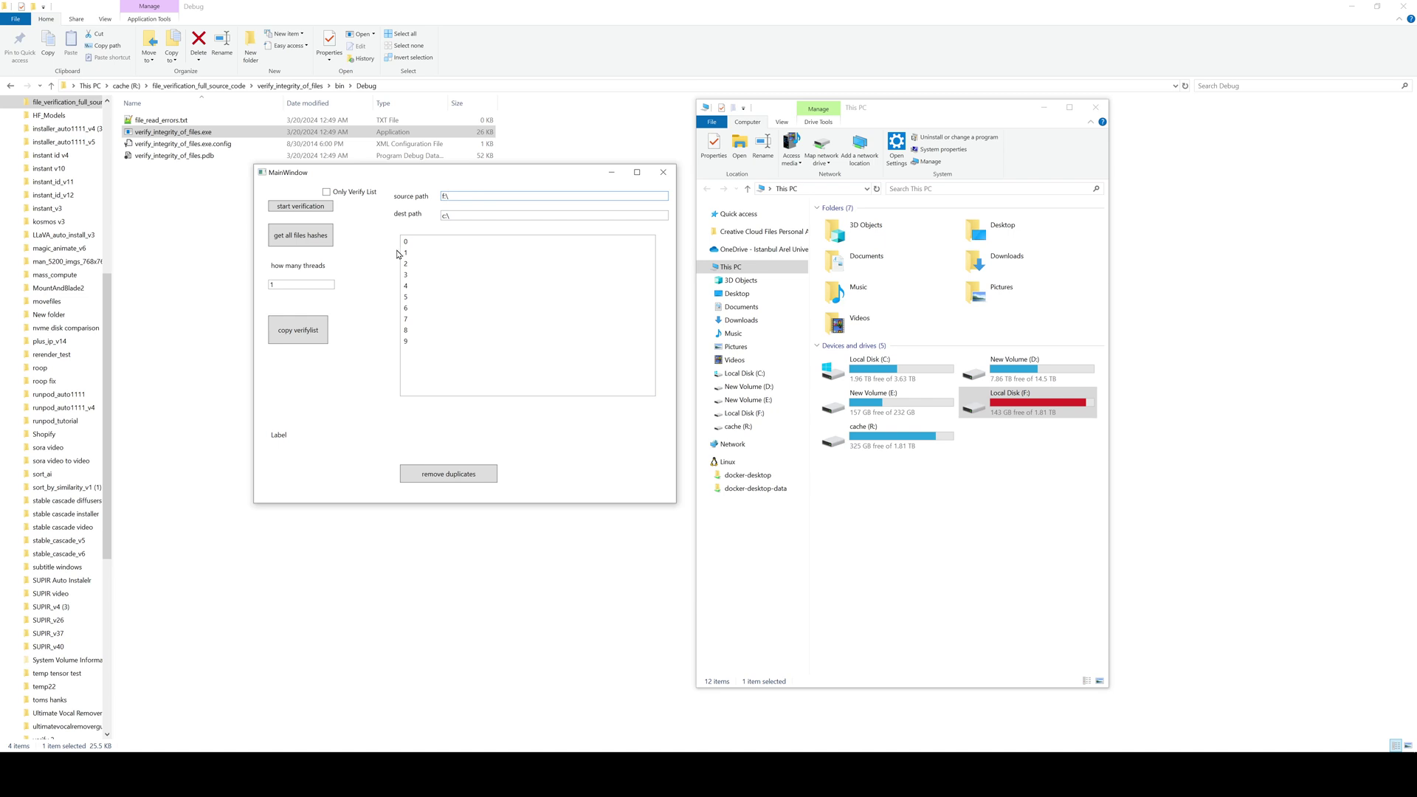
click(309, 210)
Open Task Manager beside the verification window and examine the F: and C: disk activity and the file comparison counts
right_click(998, 773)
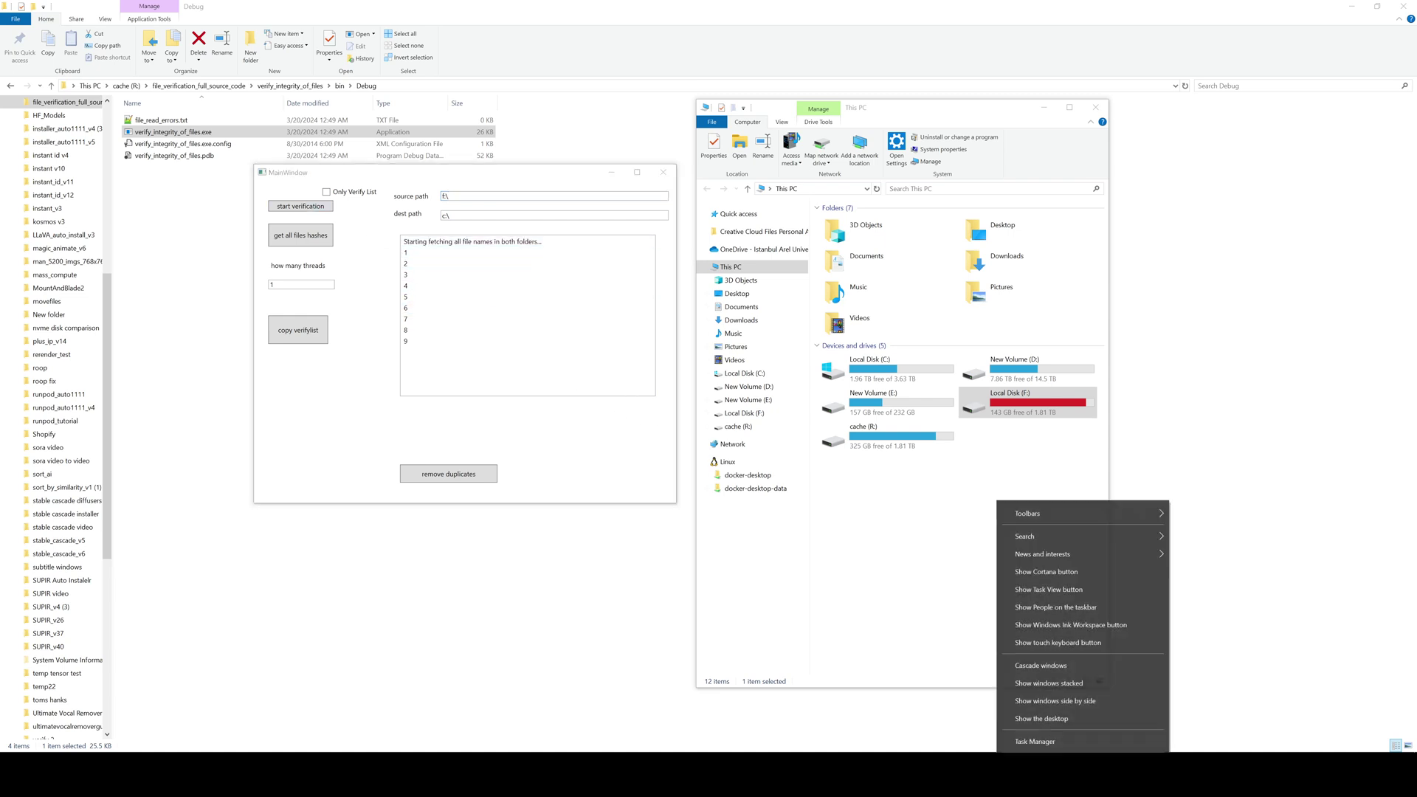
click(1037, 738)
drag(650, 72, 840, 78)
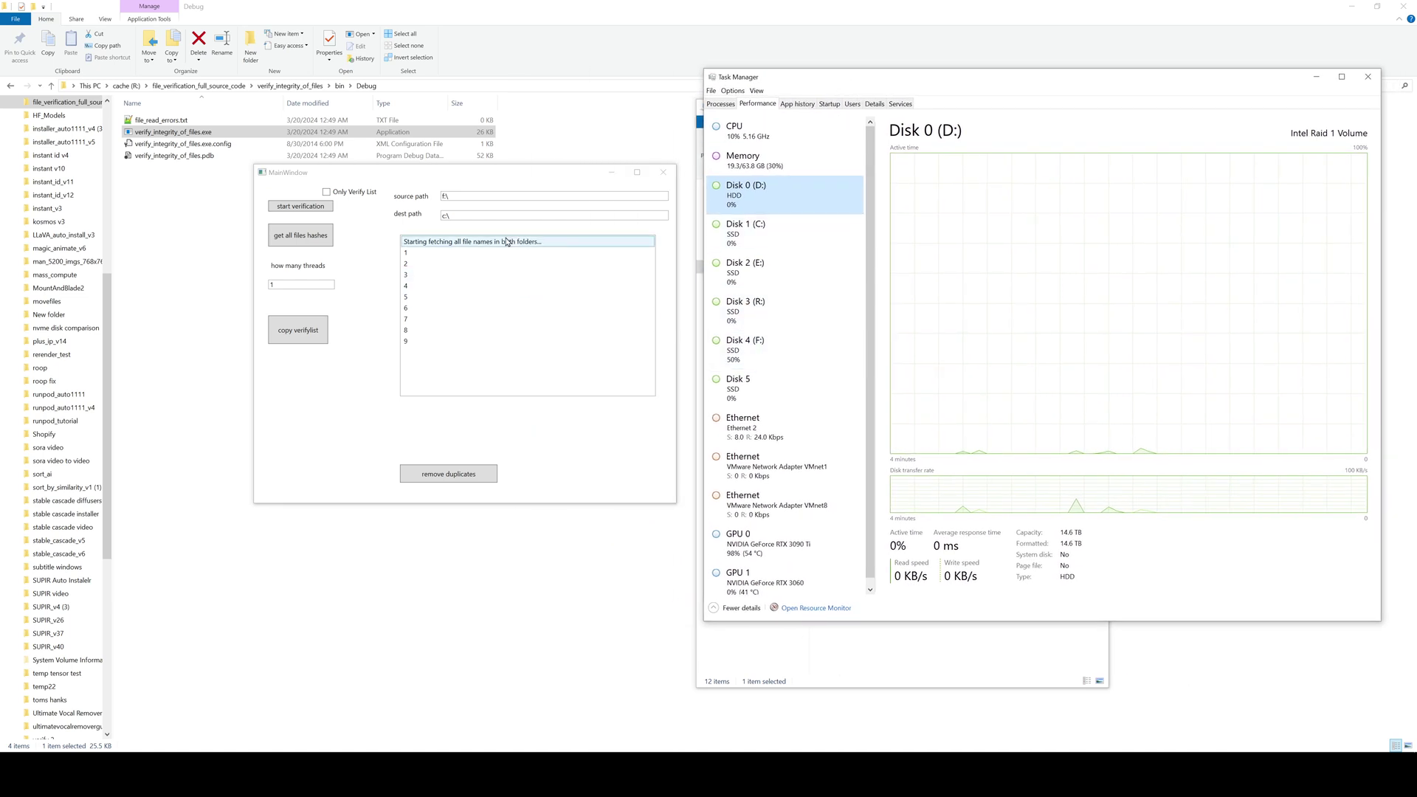
click(501, 175)
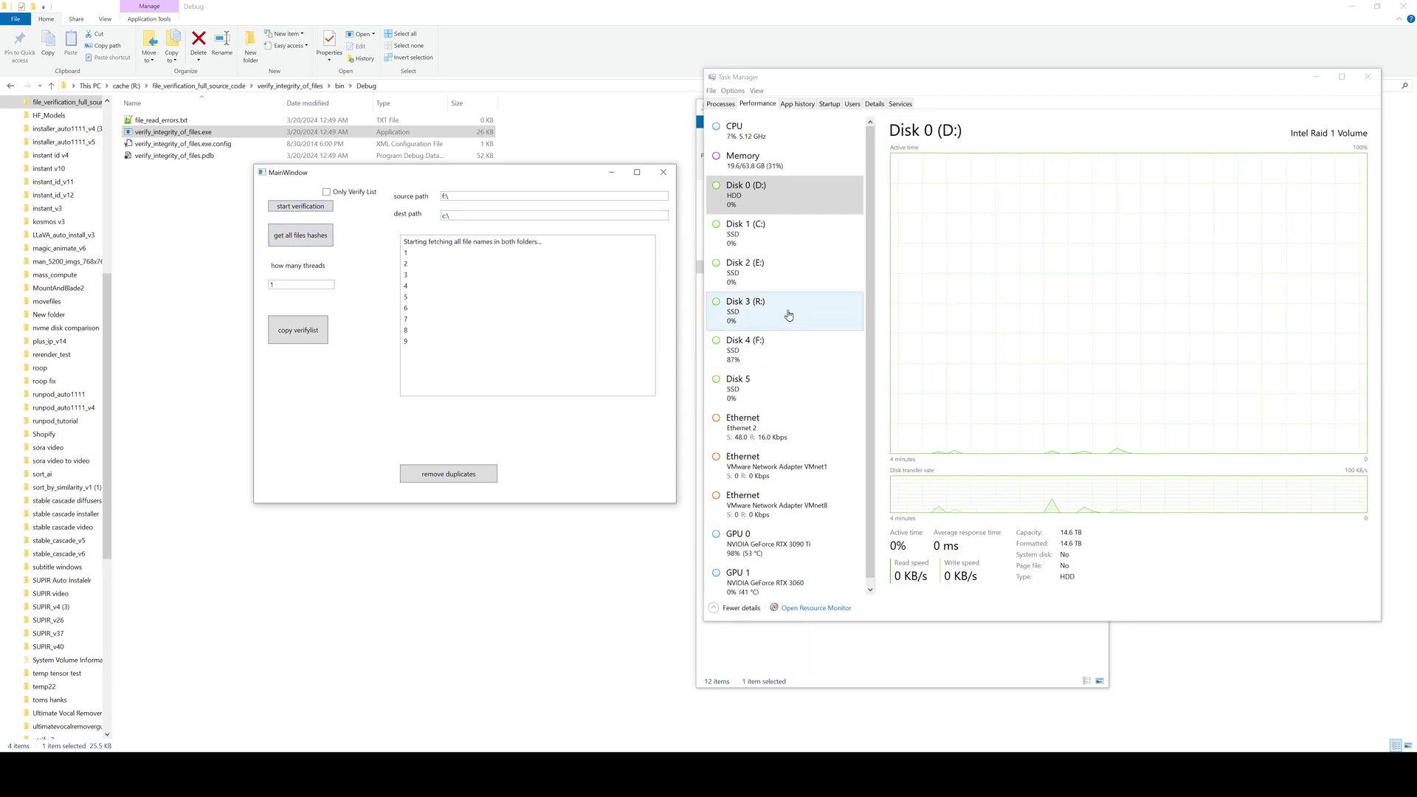
click(772, 352)
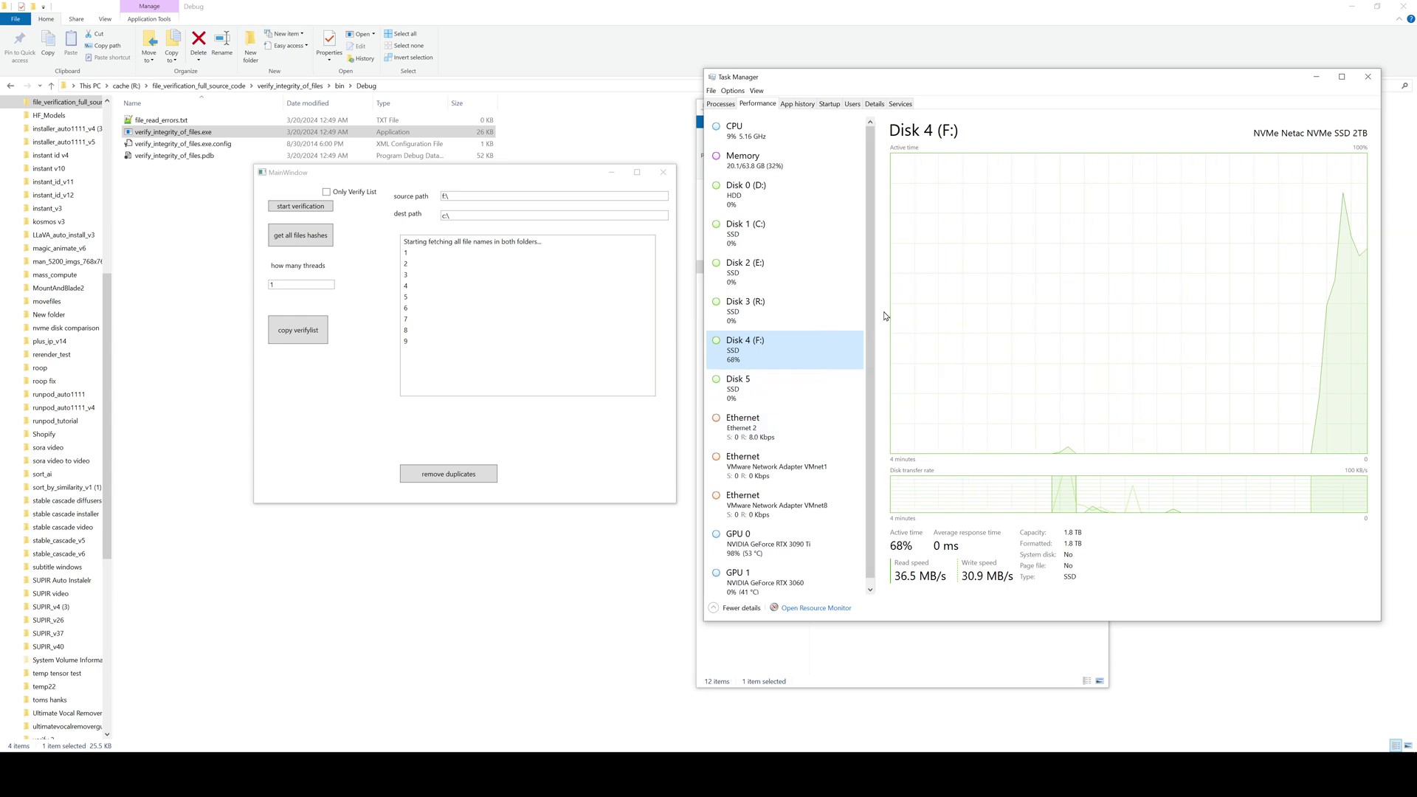
click(817, 247)
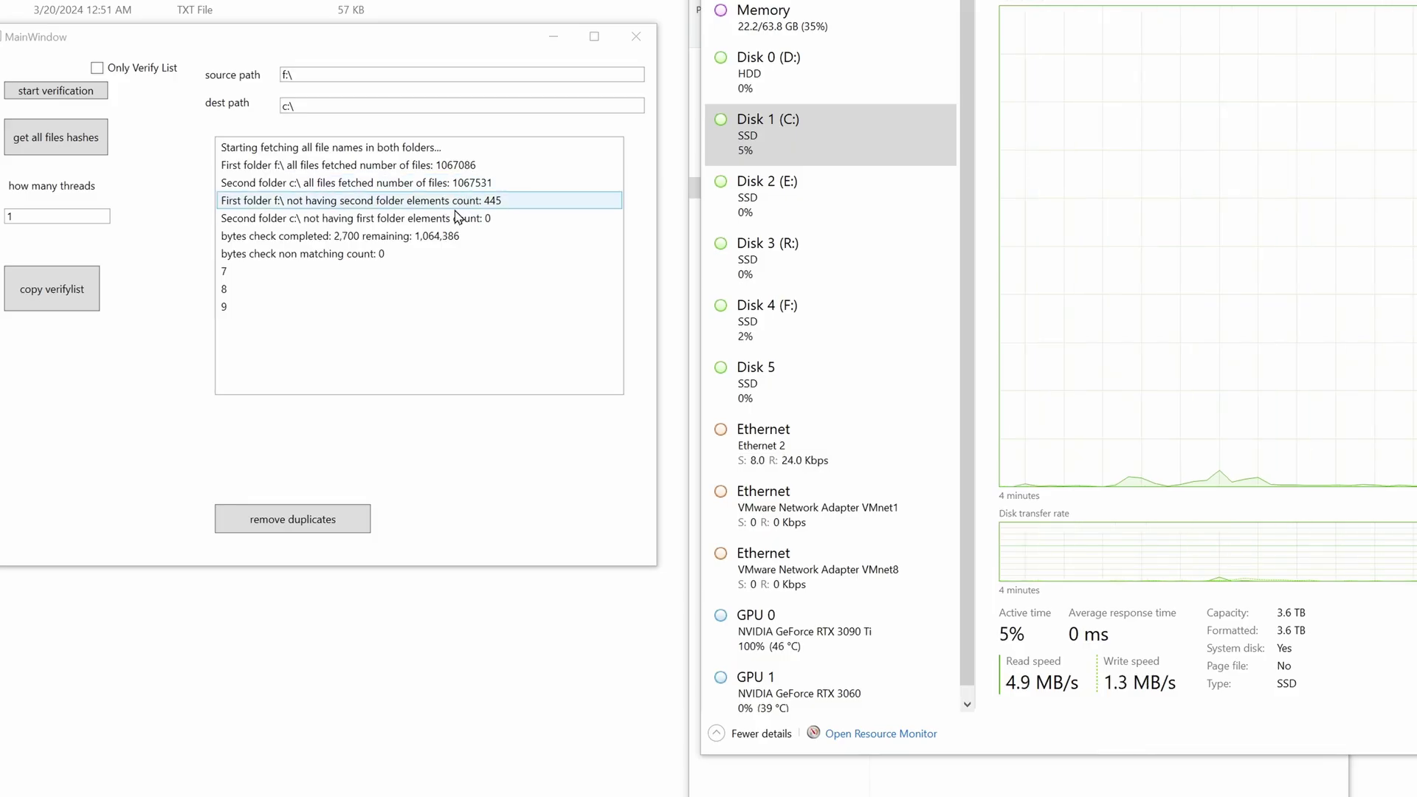
drag(431, 170, 475, 207)
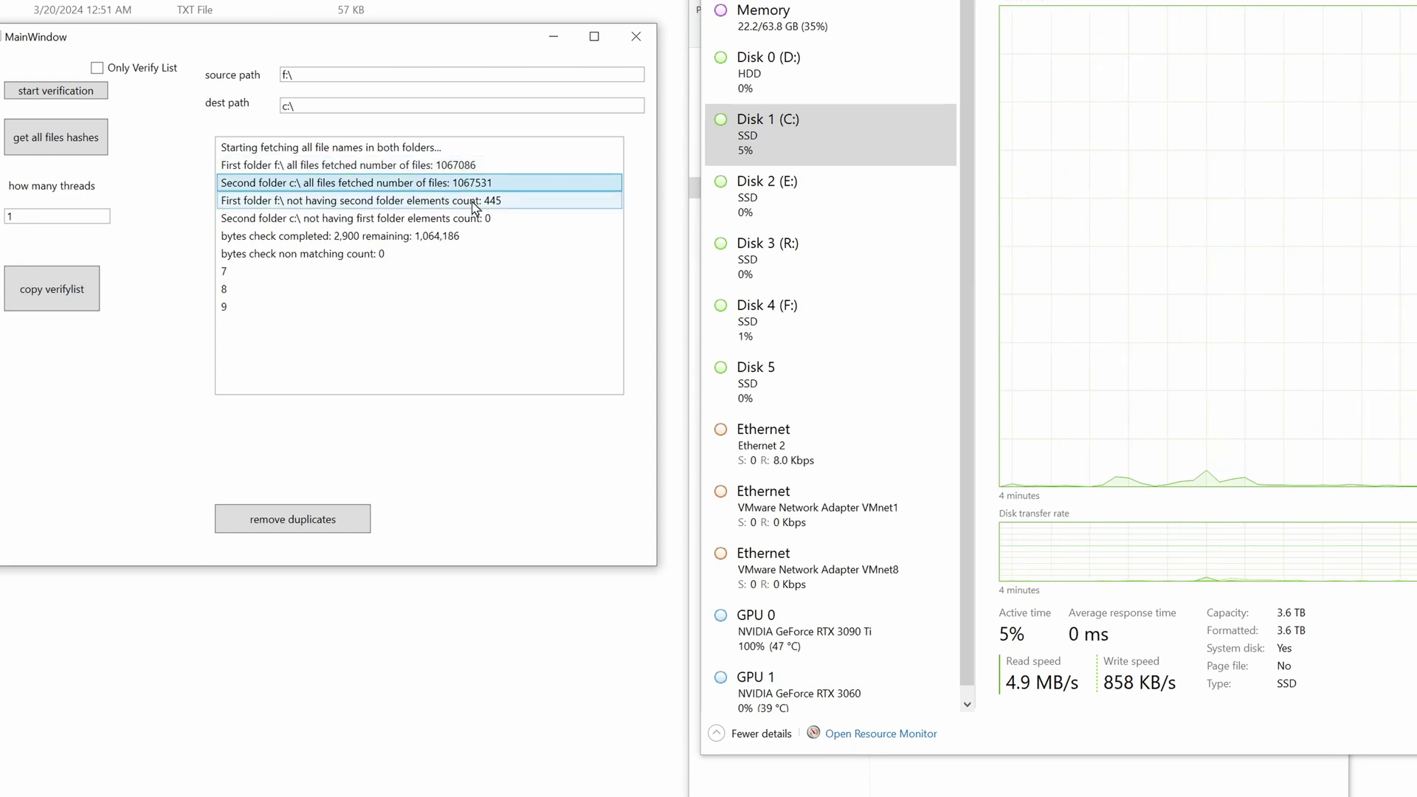
Open bytes_compared_files.txt from the Debug folder in EmEditor, view the compared files, and return to the folder
click(475, 208)
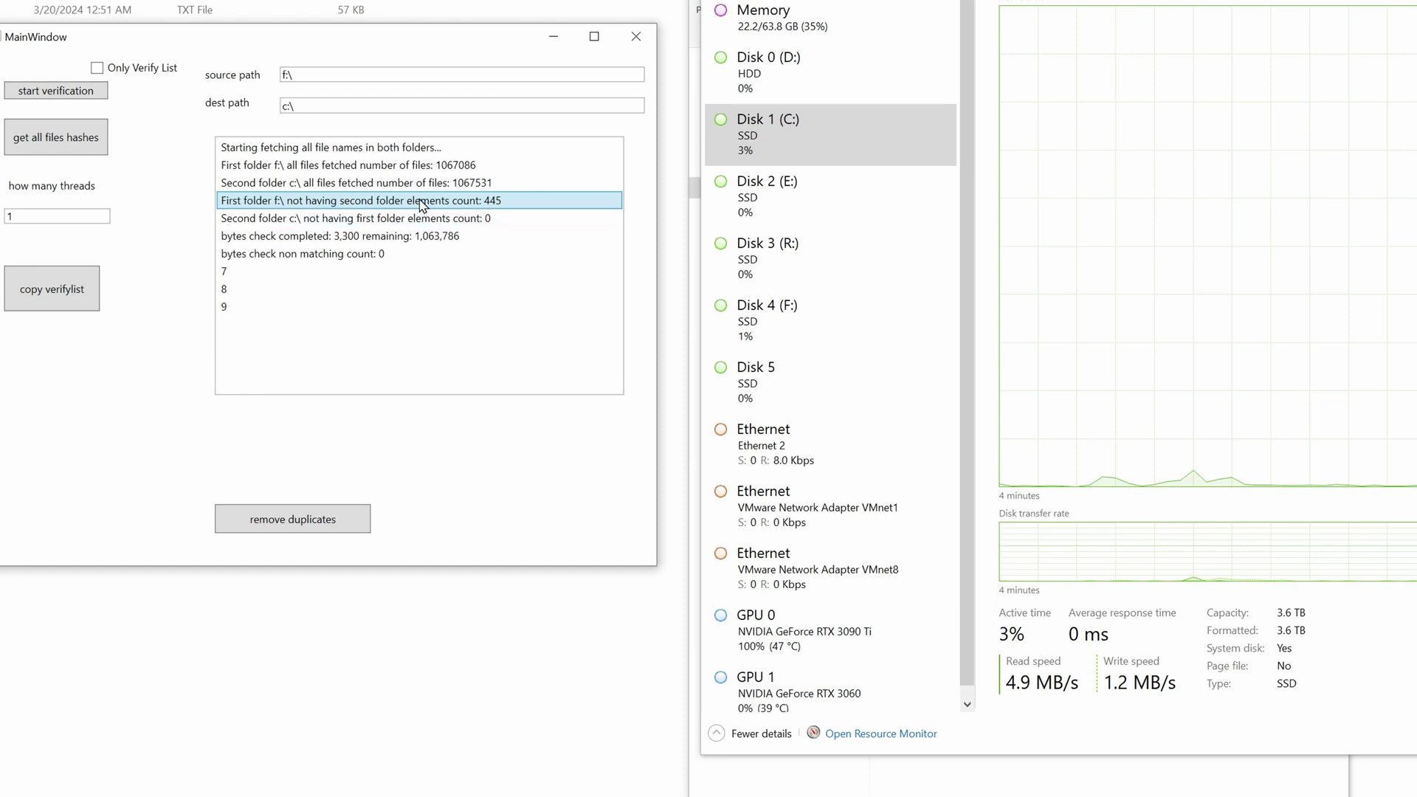
click(237, 260)
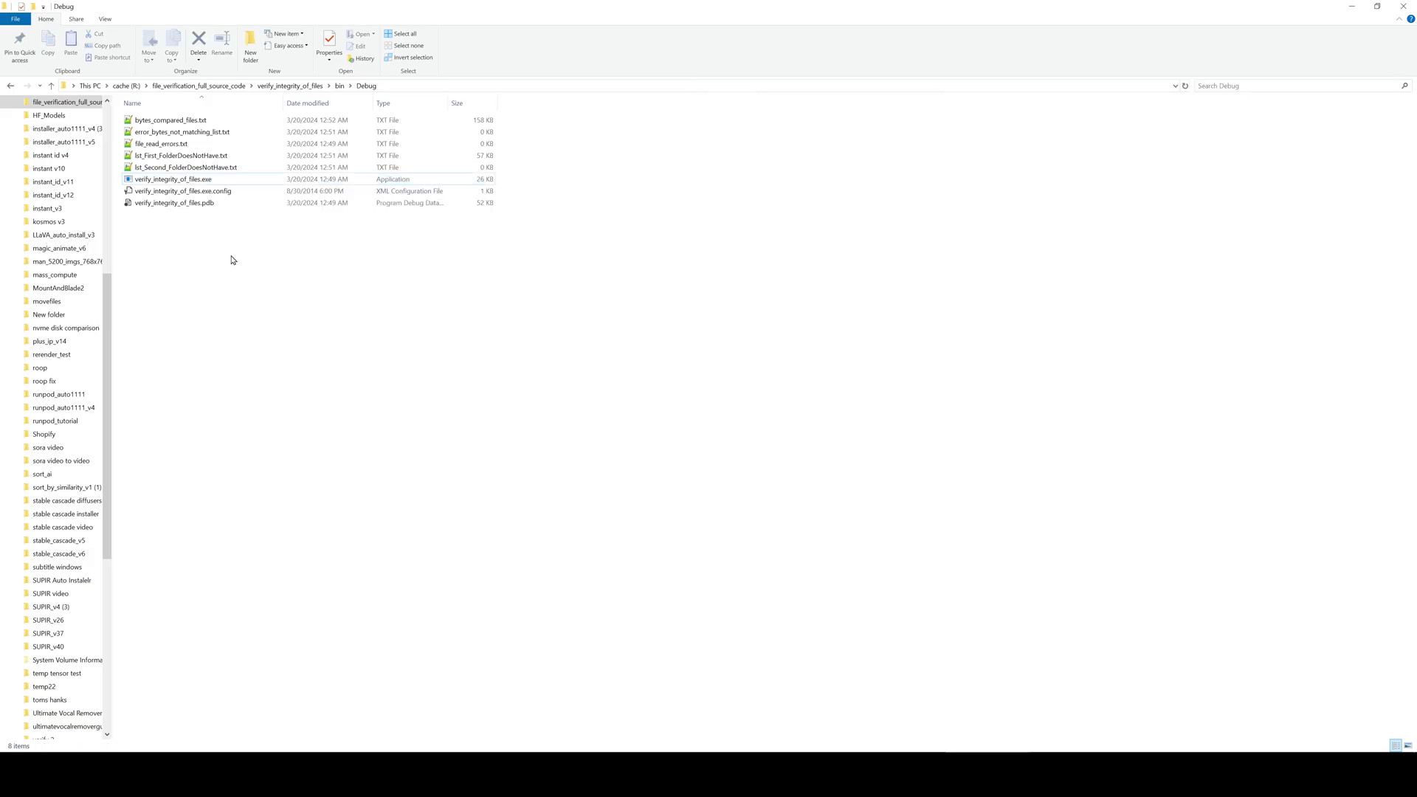
right_click(191, 125)
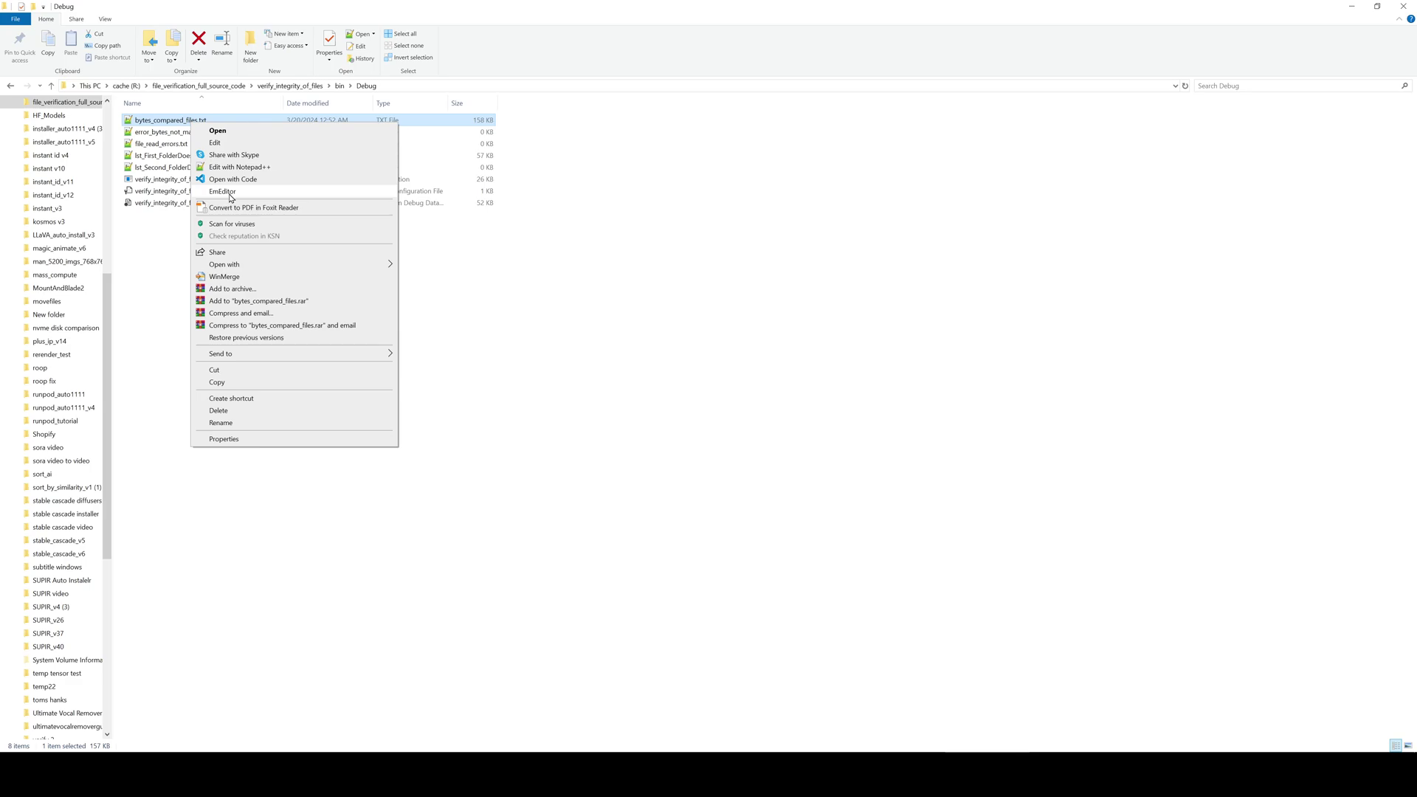
click(222, 192)
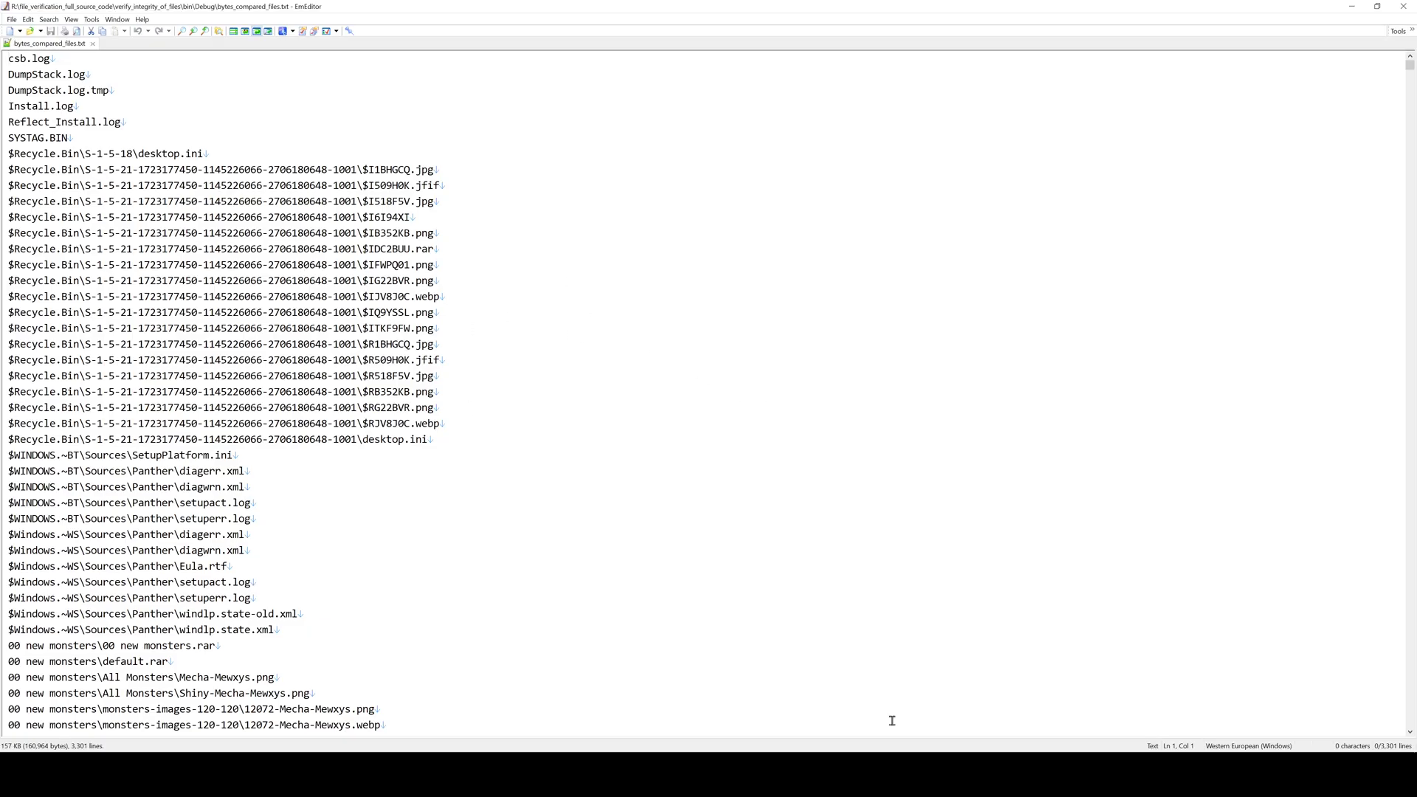
key(alt+Tab)
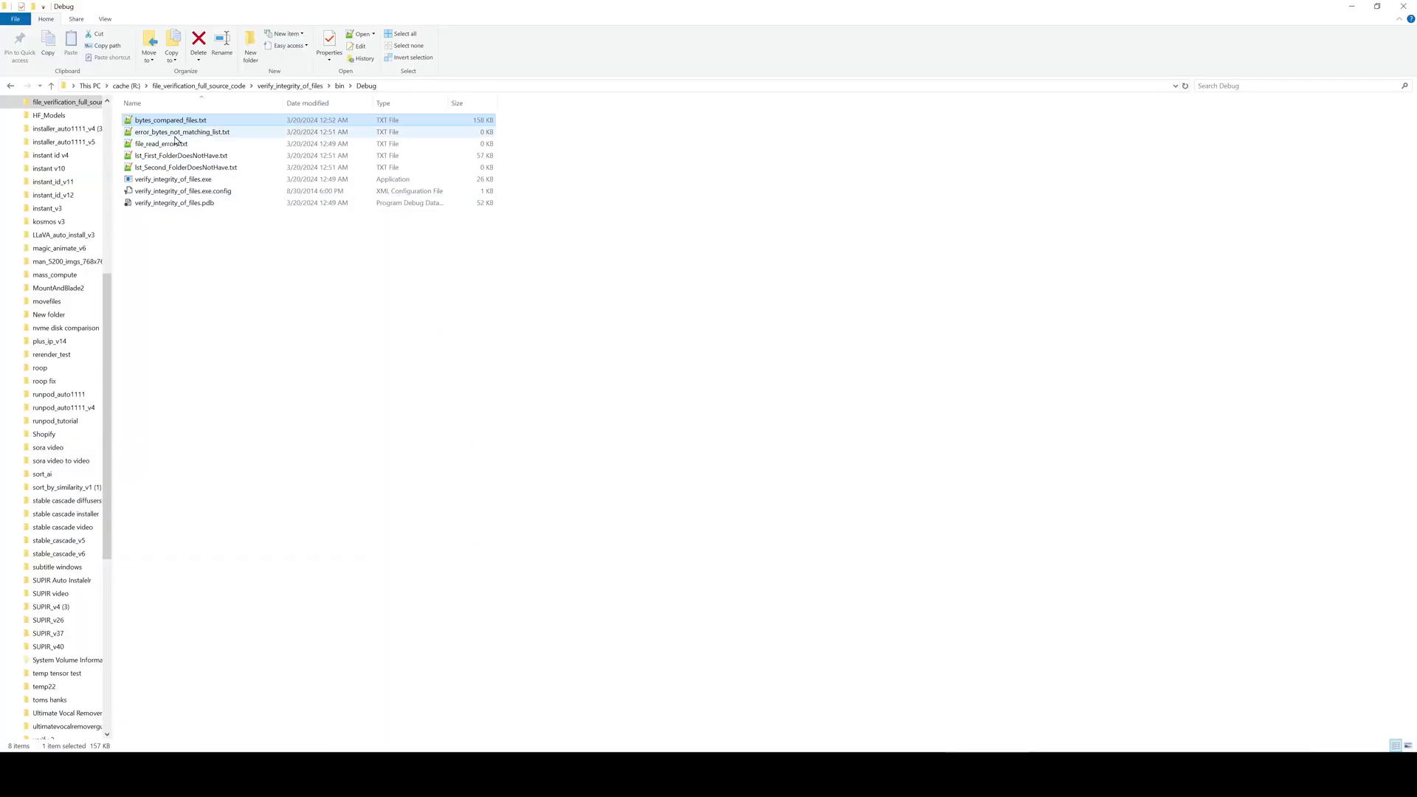
Open error_bytes_not_matching_list.txt in EmEditor to check for mismatched files, and return to the Debug folder
click(175, 134)
right_click(175, 135)
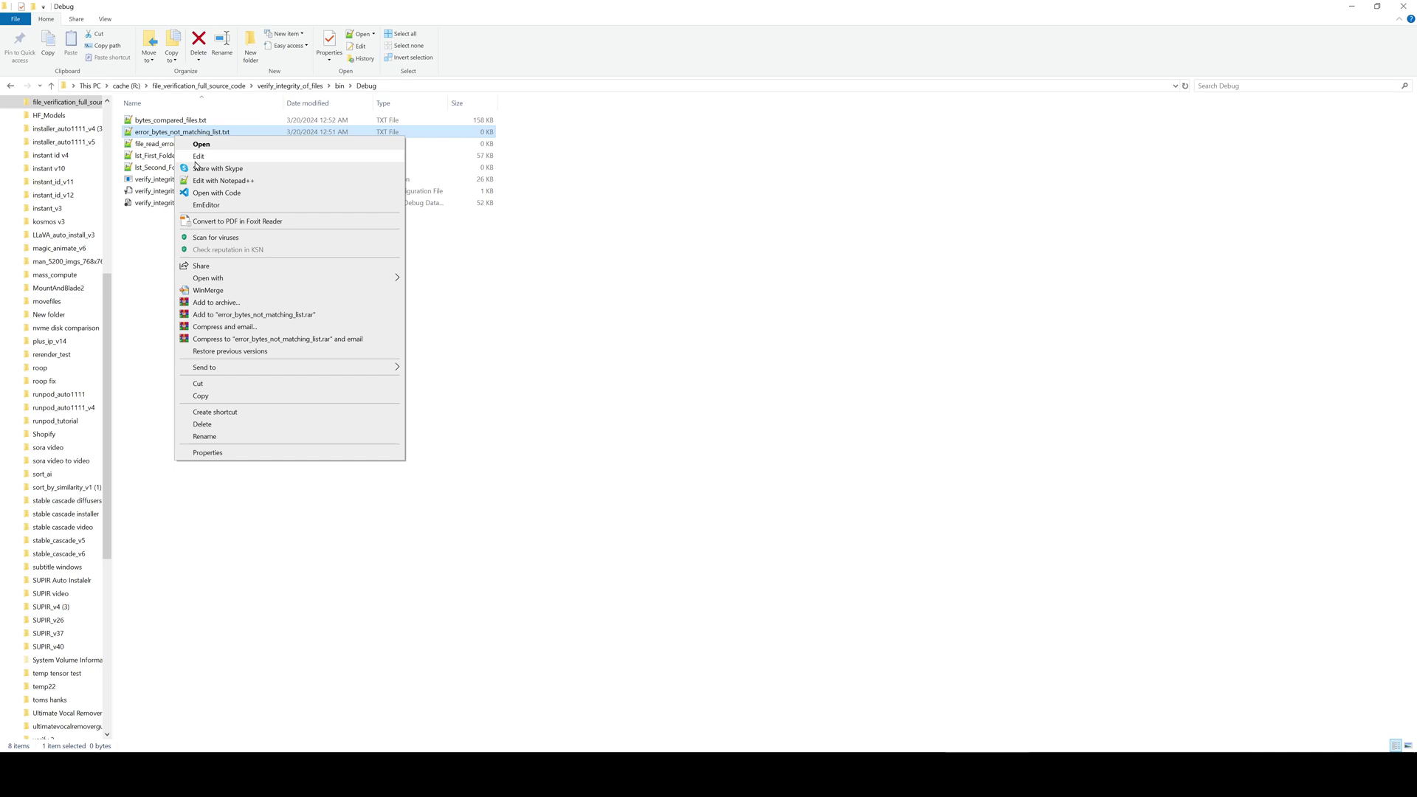
click(210, 207)
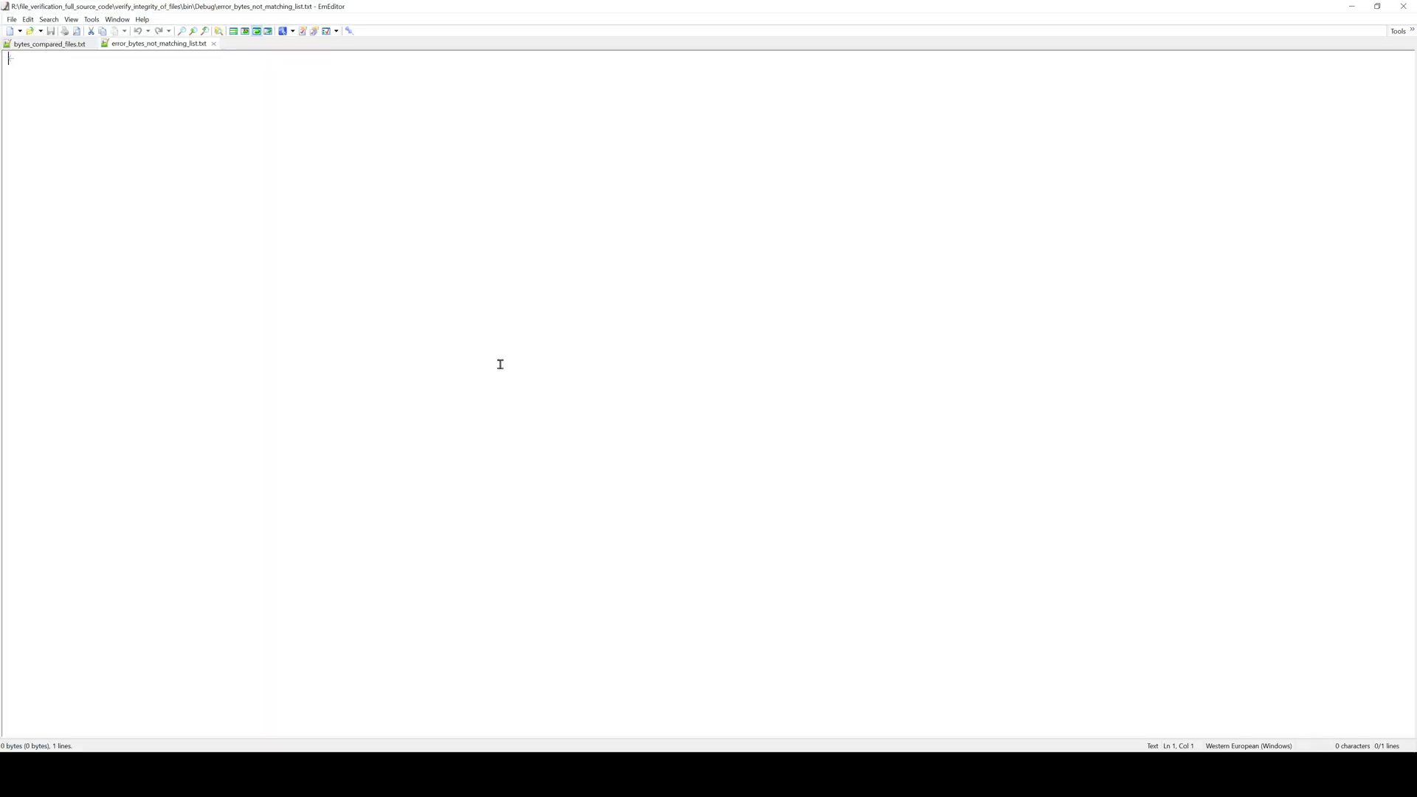
key(alt+F4)
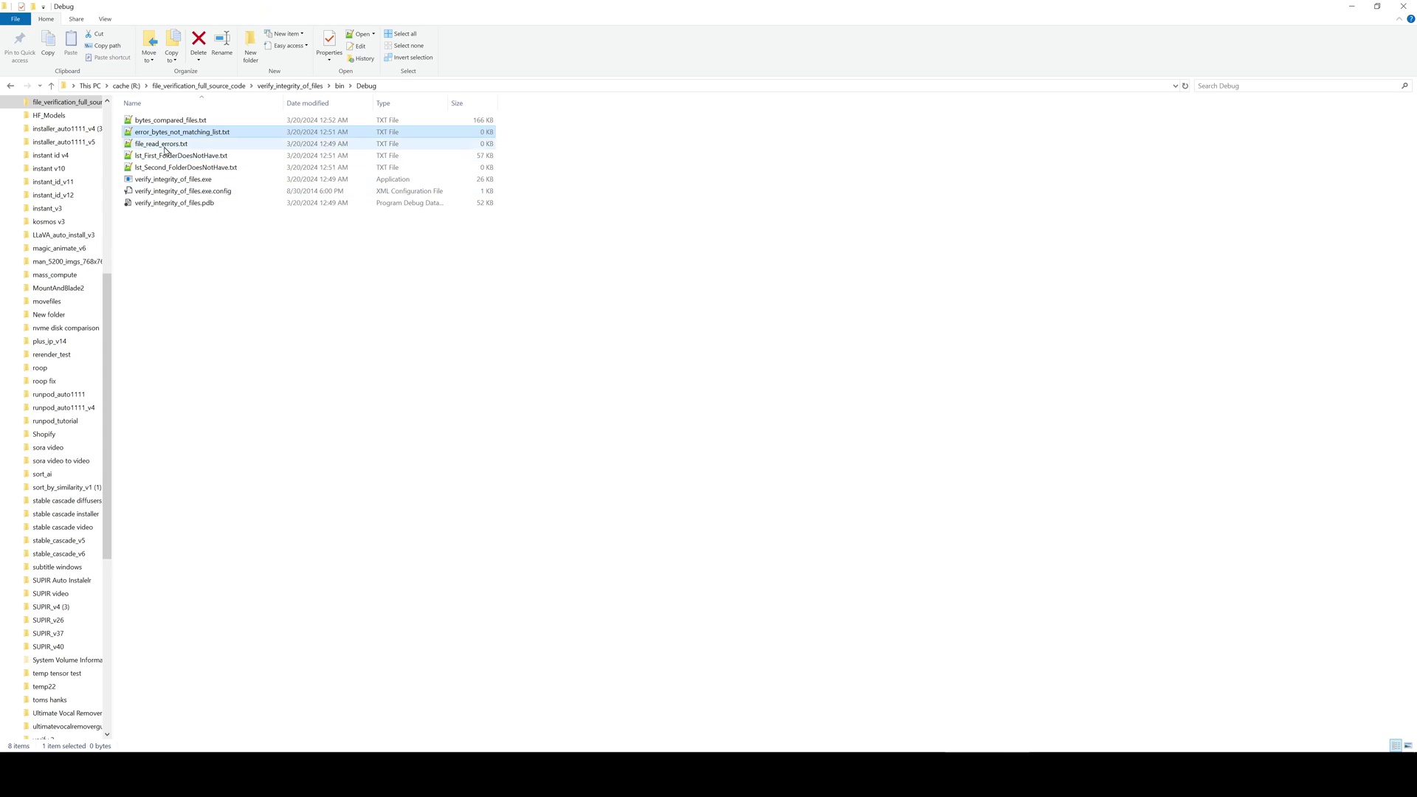
Open file_read_errors.txt in EmEditor to read the file access errors, and return to the Debug folder
click(148, 145)
right_click(159, 143)
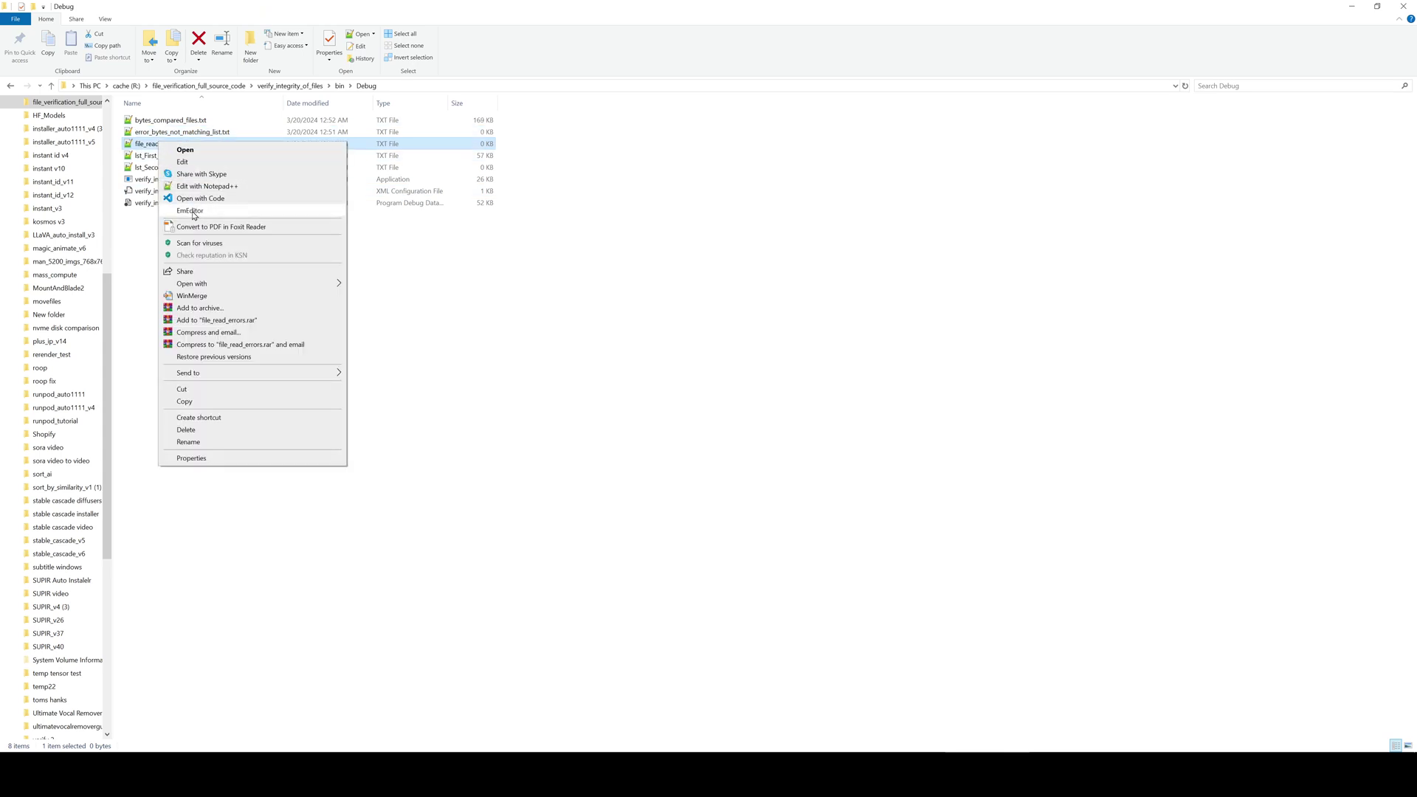
click(194, 212)
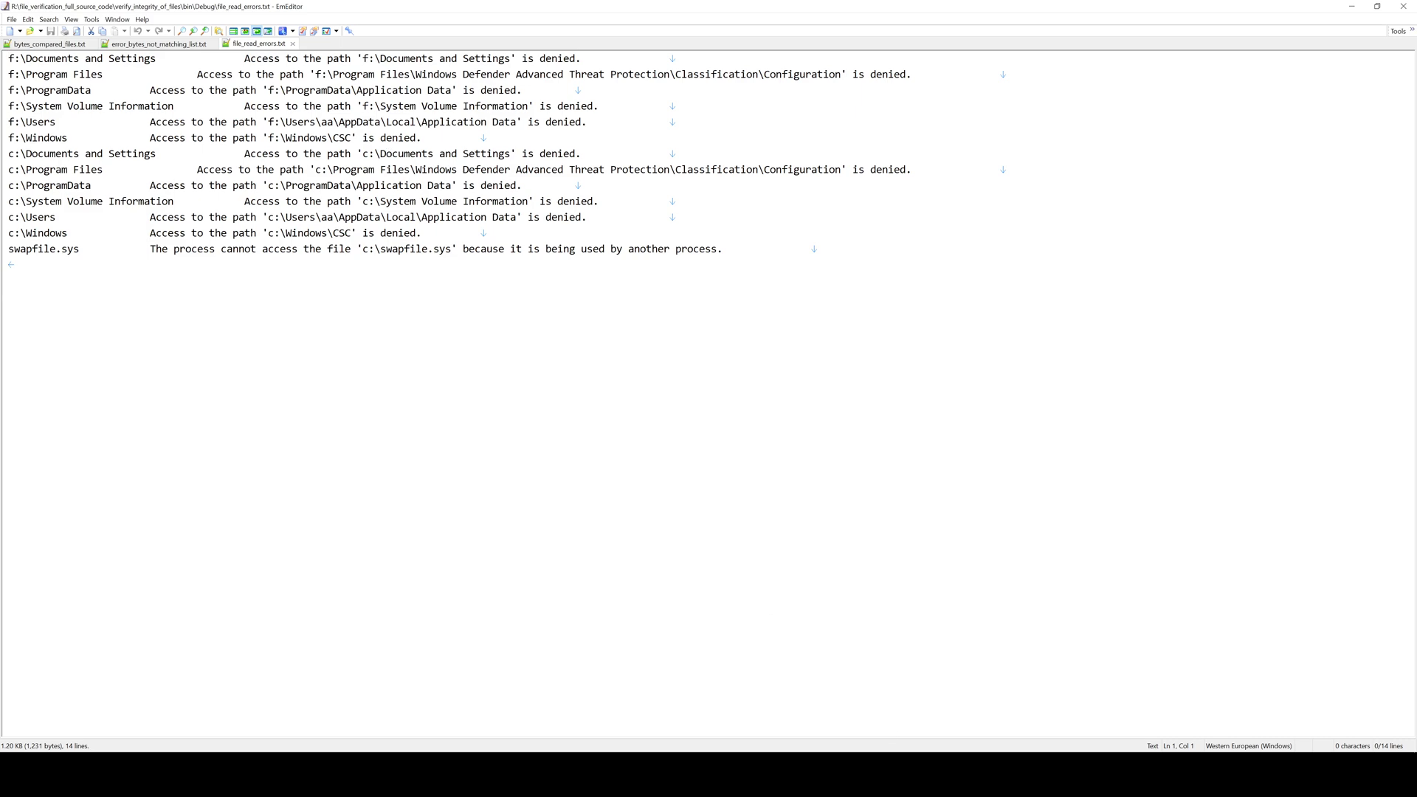
key(alt+Tab)
Open lst_First_FolderDoesNotHave.txt in EmEditor and examine the paths of the files missing from the F: drive
click(159, 156)
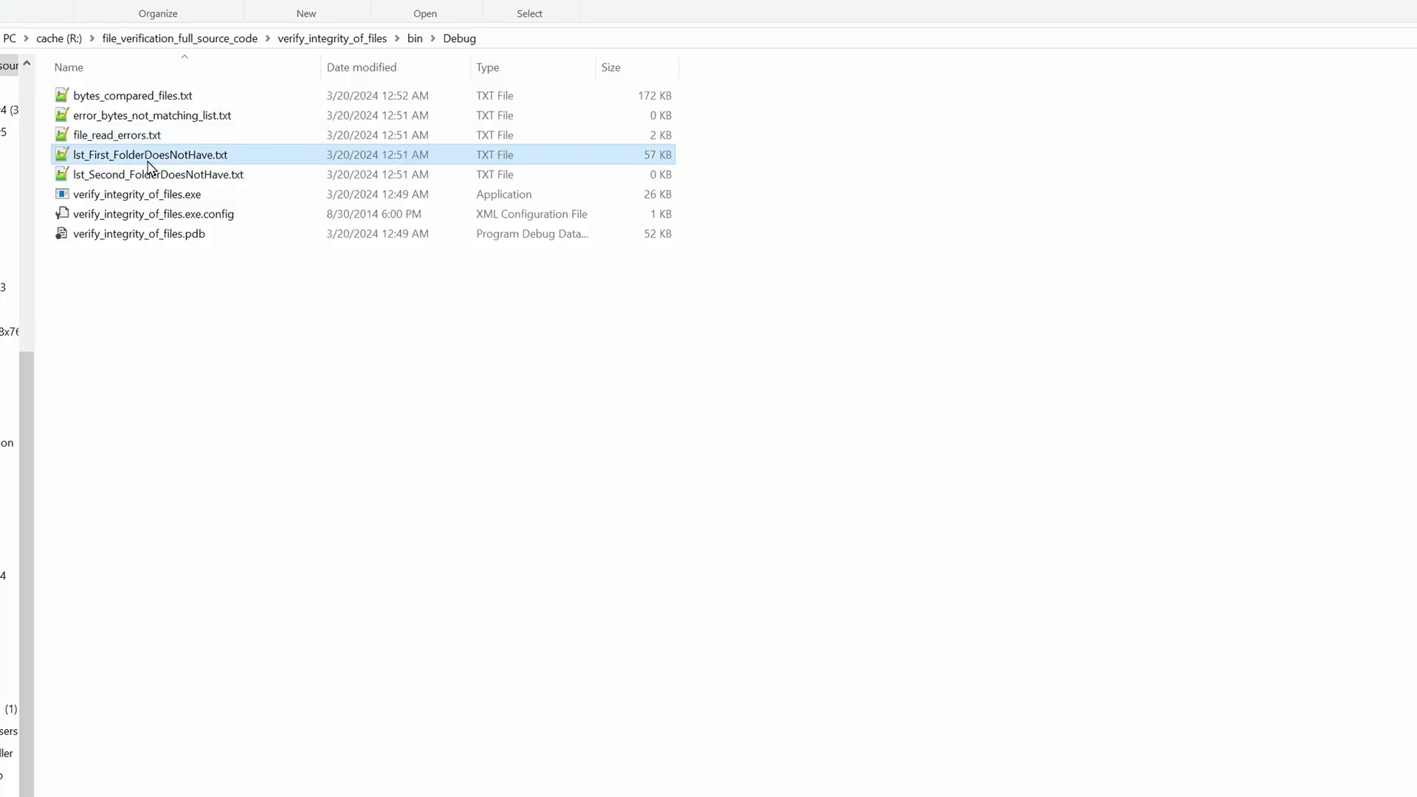
right_click(185, 158)
click(234, 228)
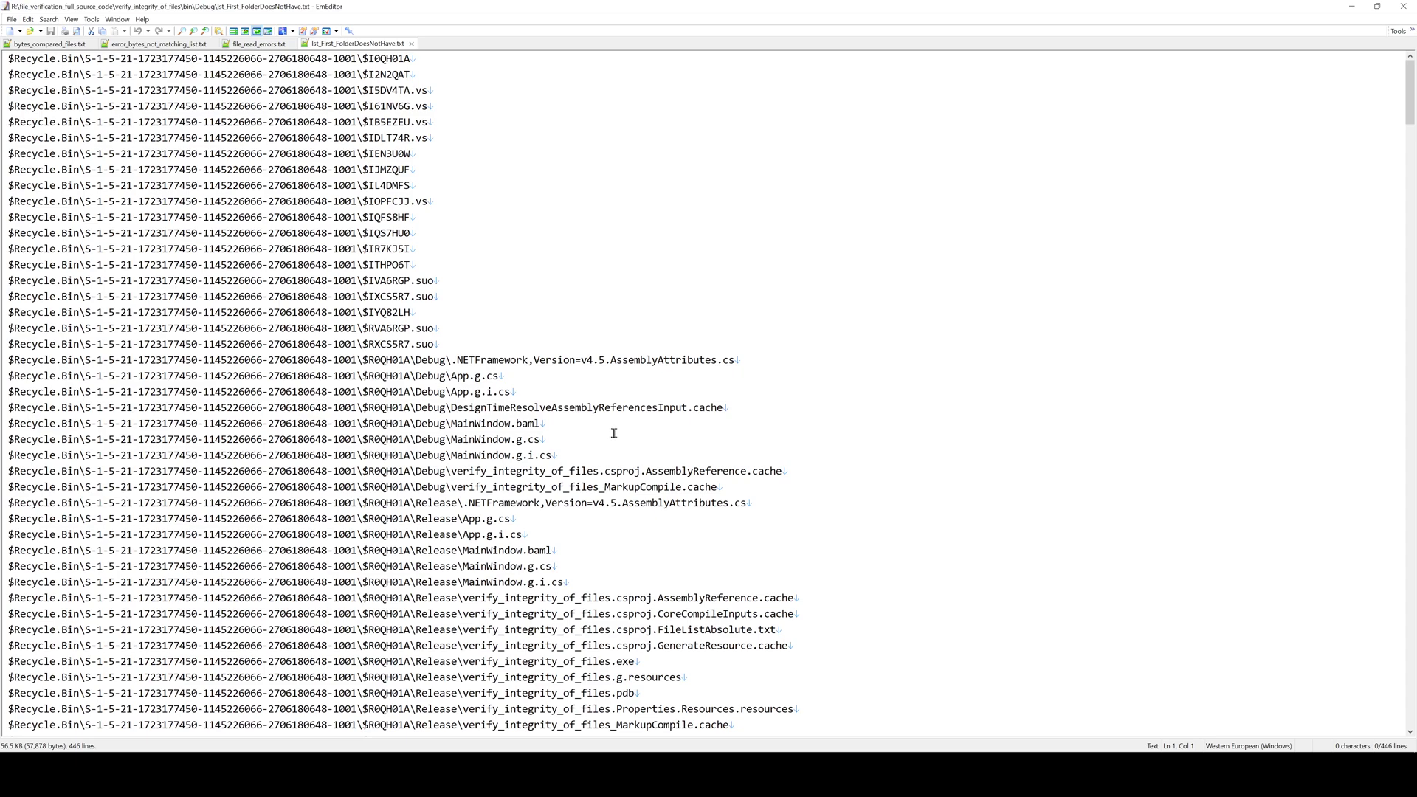
scroll(605, 426, down, 20)
scroll(652, 533, down, 20)
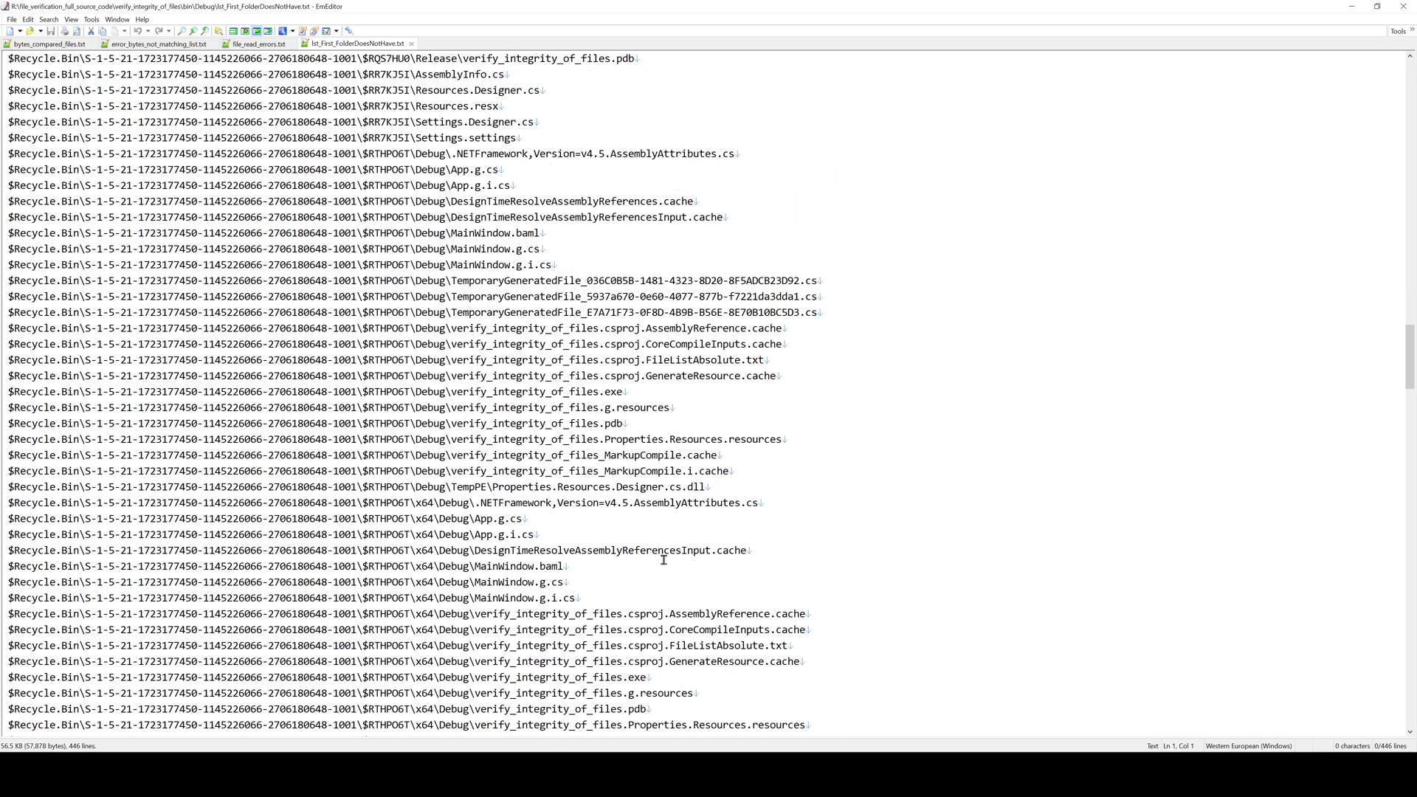
scroll(613, 642, up, 20)
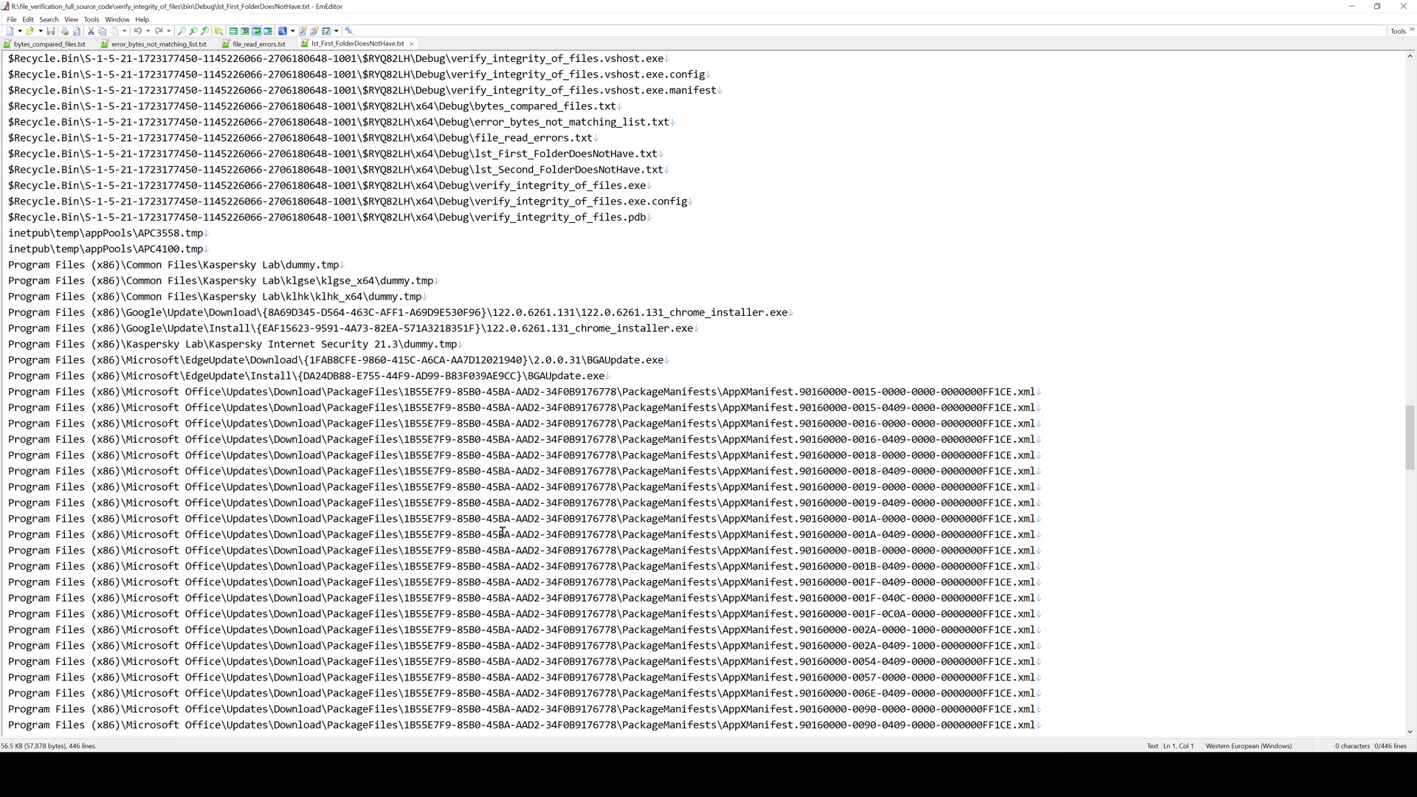
scroll(503, 532, down, 9)
scroll(591, 541, down, 20)
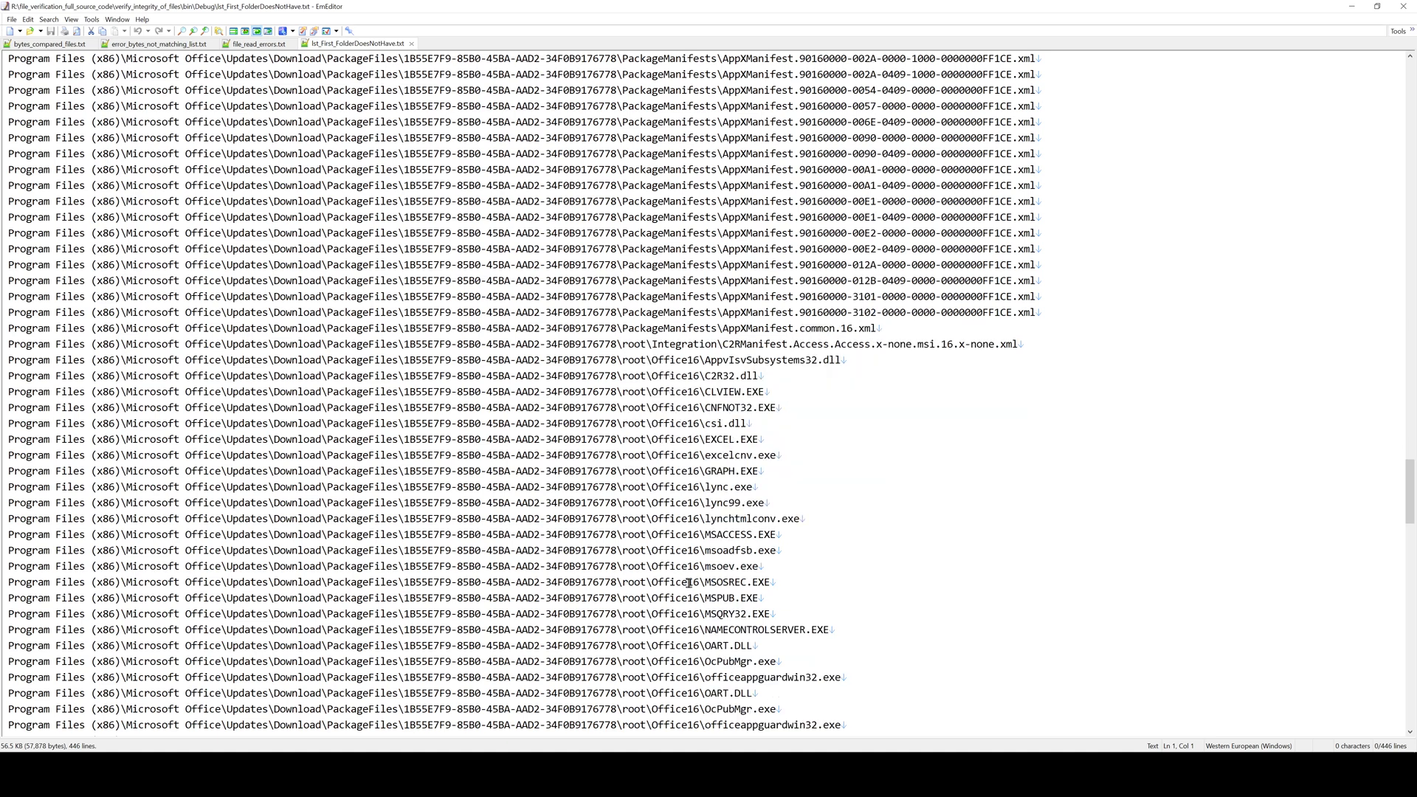
scroll(689, 554, down, 5)
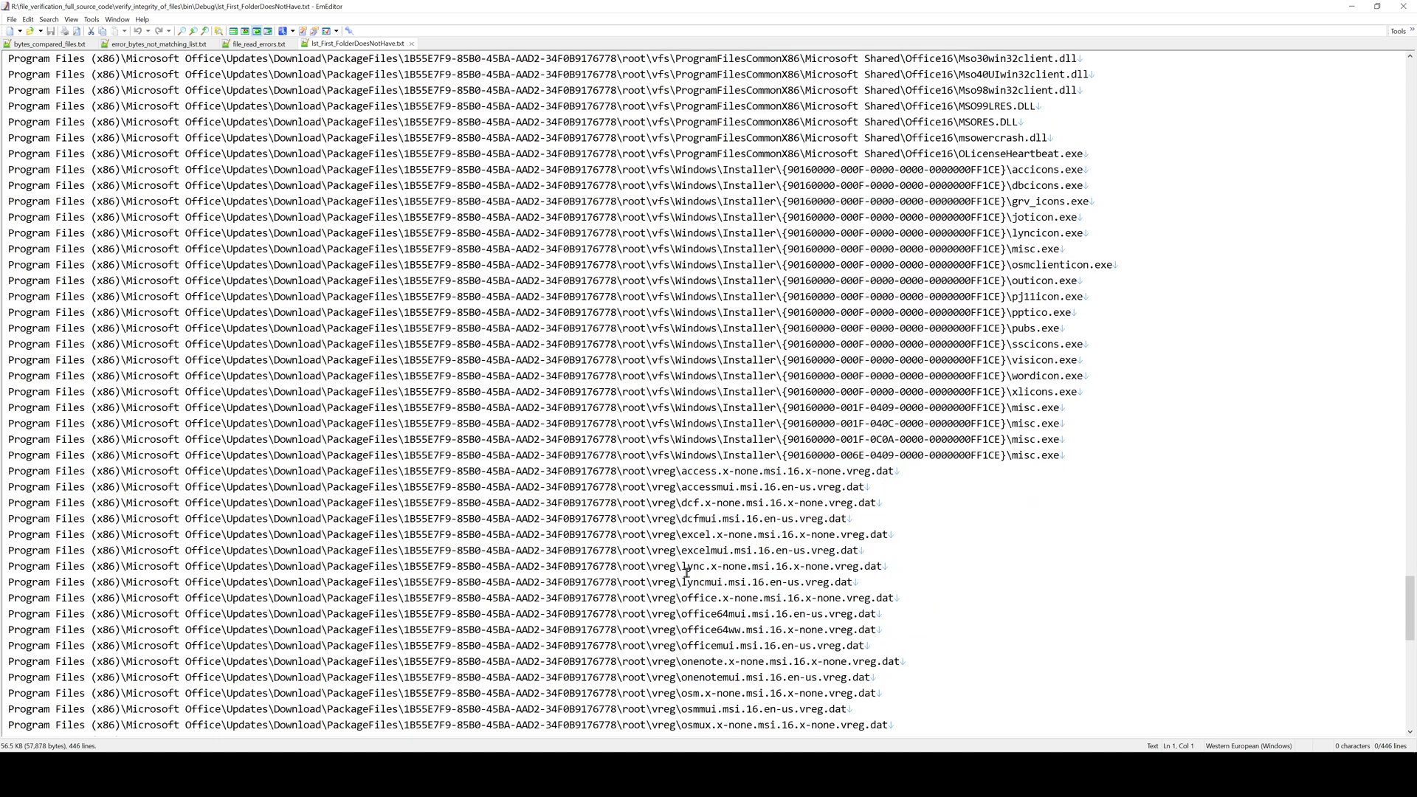
scroll(307, 478, down, 15)
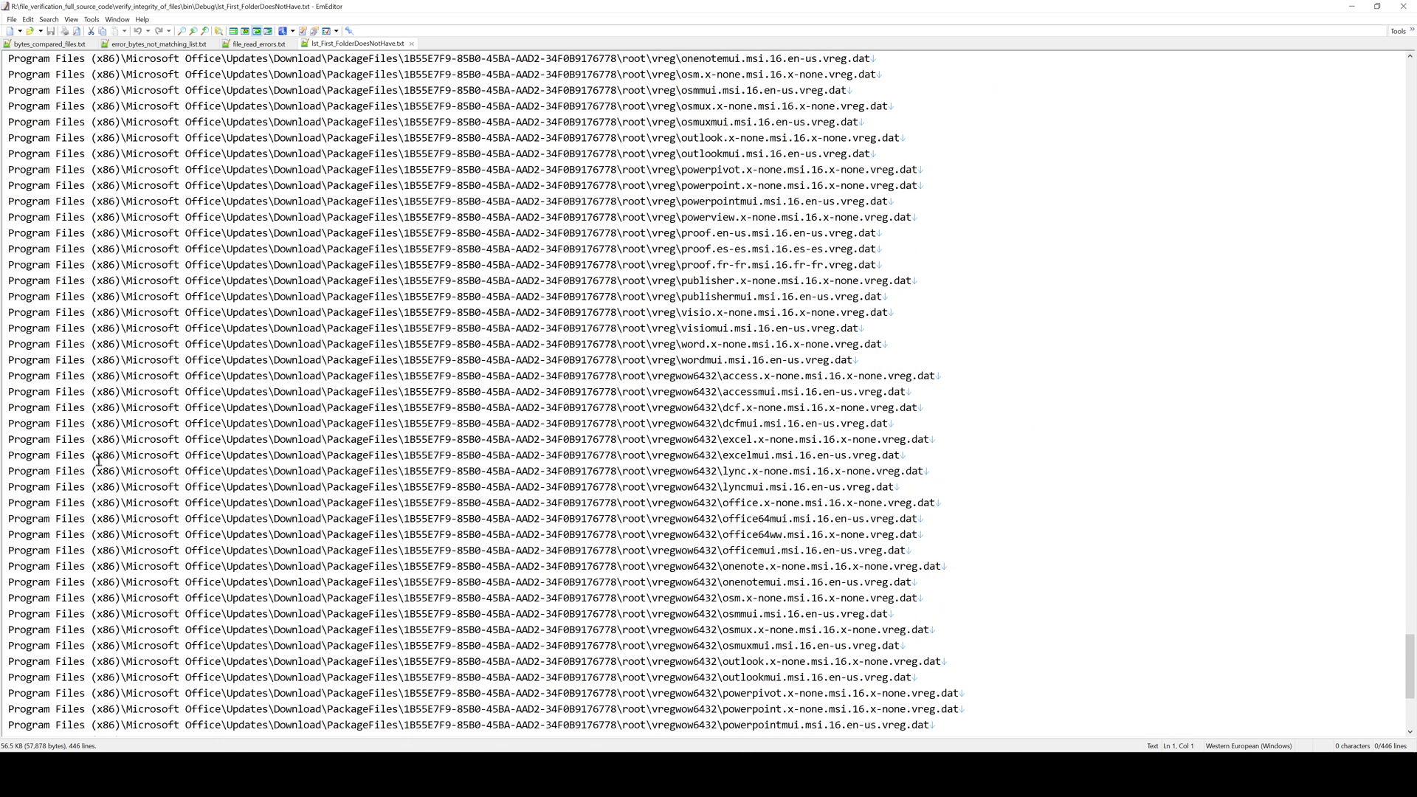
Highlight the ViewPower tomcat log entries dated 2024-03-20 at the end of the missing-files list, and go back through the list
scroll(98, 461, down, 7)
drag(324, 709, 6, 599)
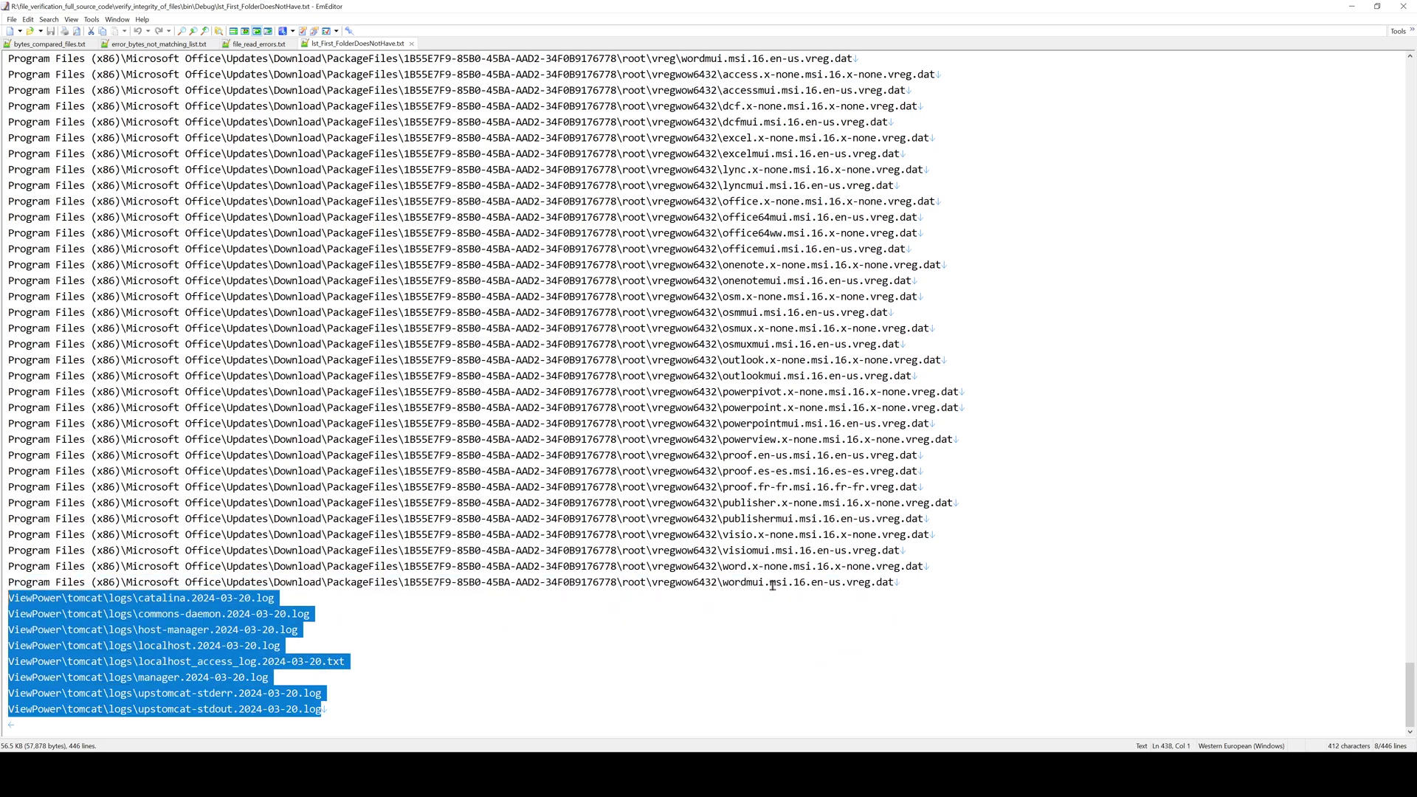
drag(1412, 691, 1379, 67)
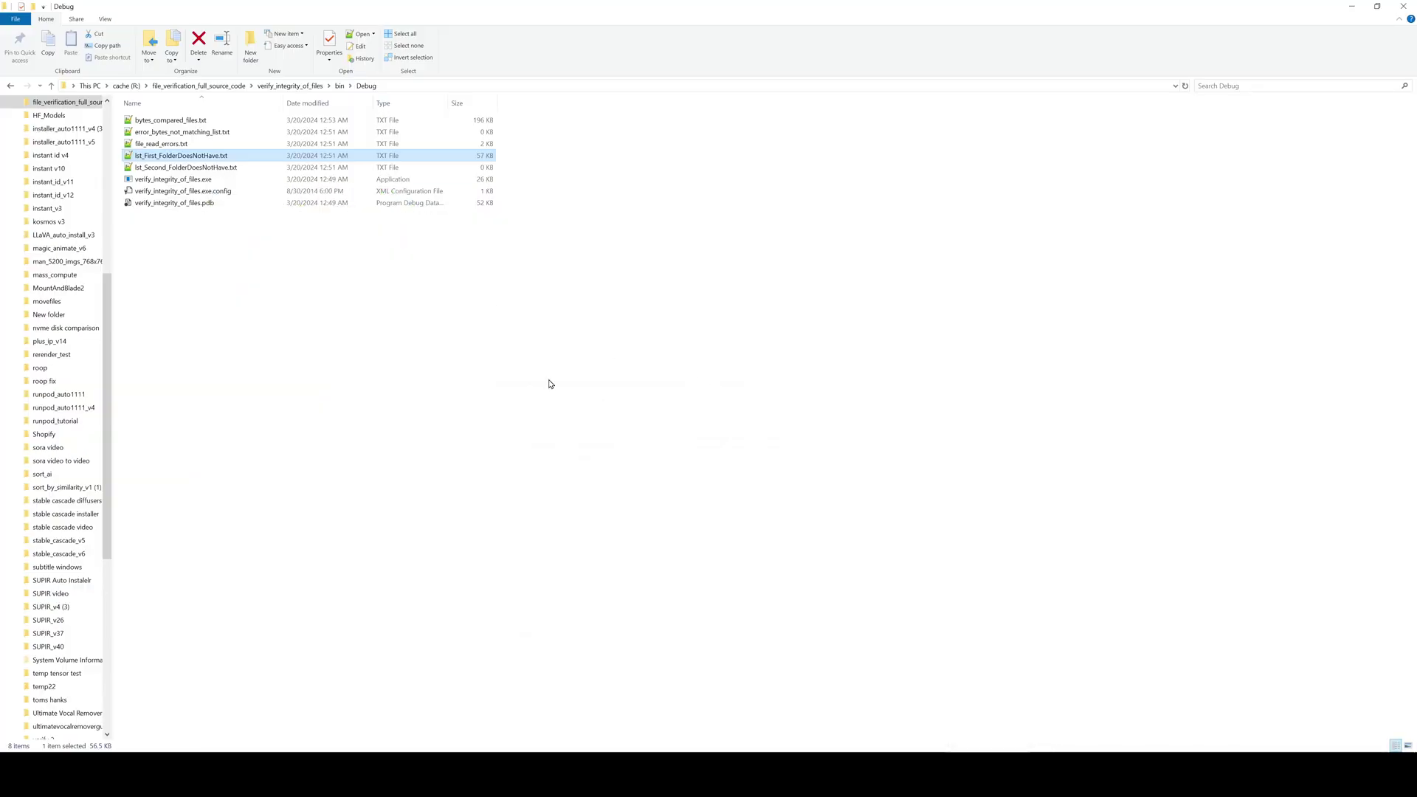
Return to the verification window and check the bytes check progress and the non-matching count
key(alt+Tab)
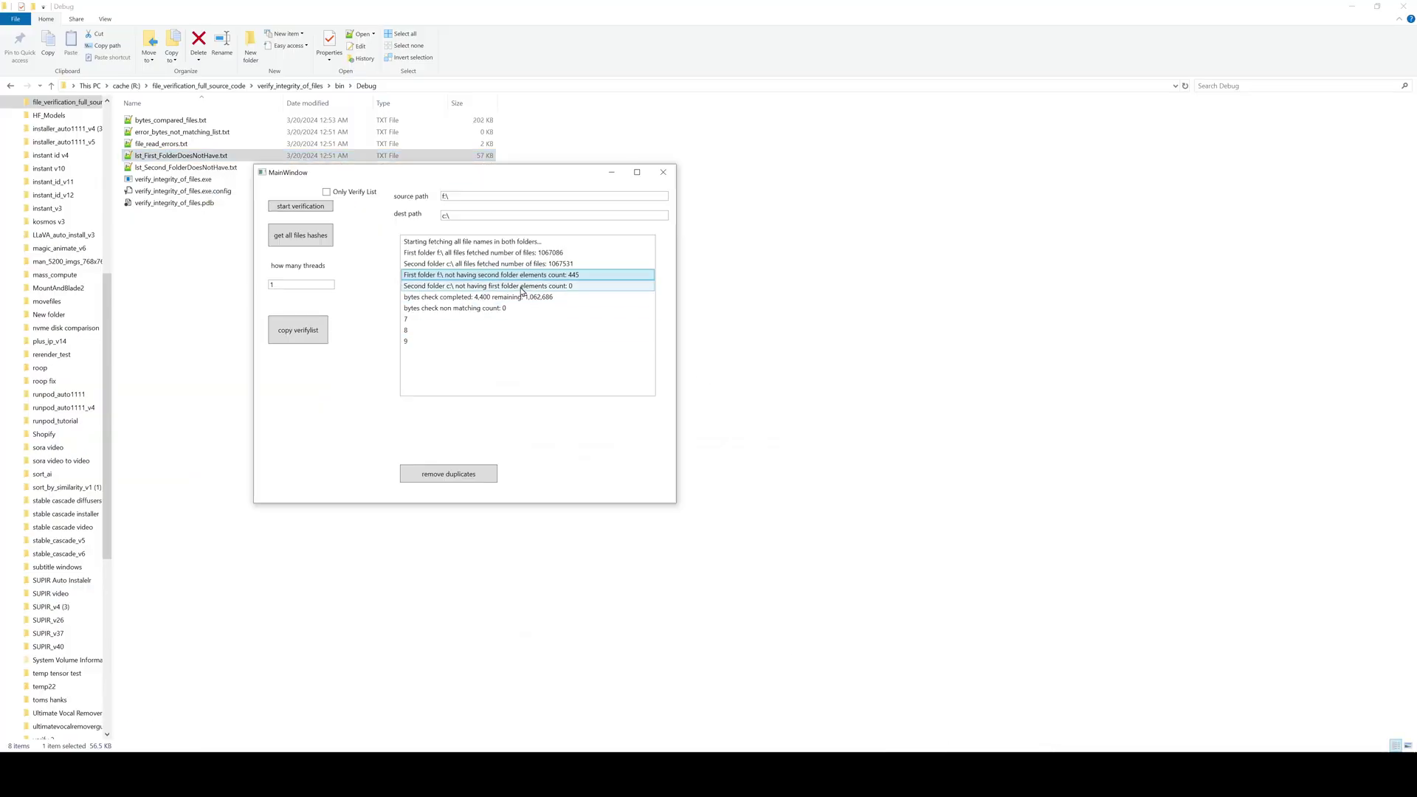
click(478, 299)
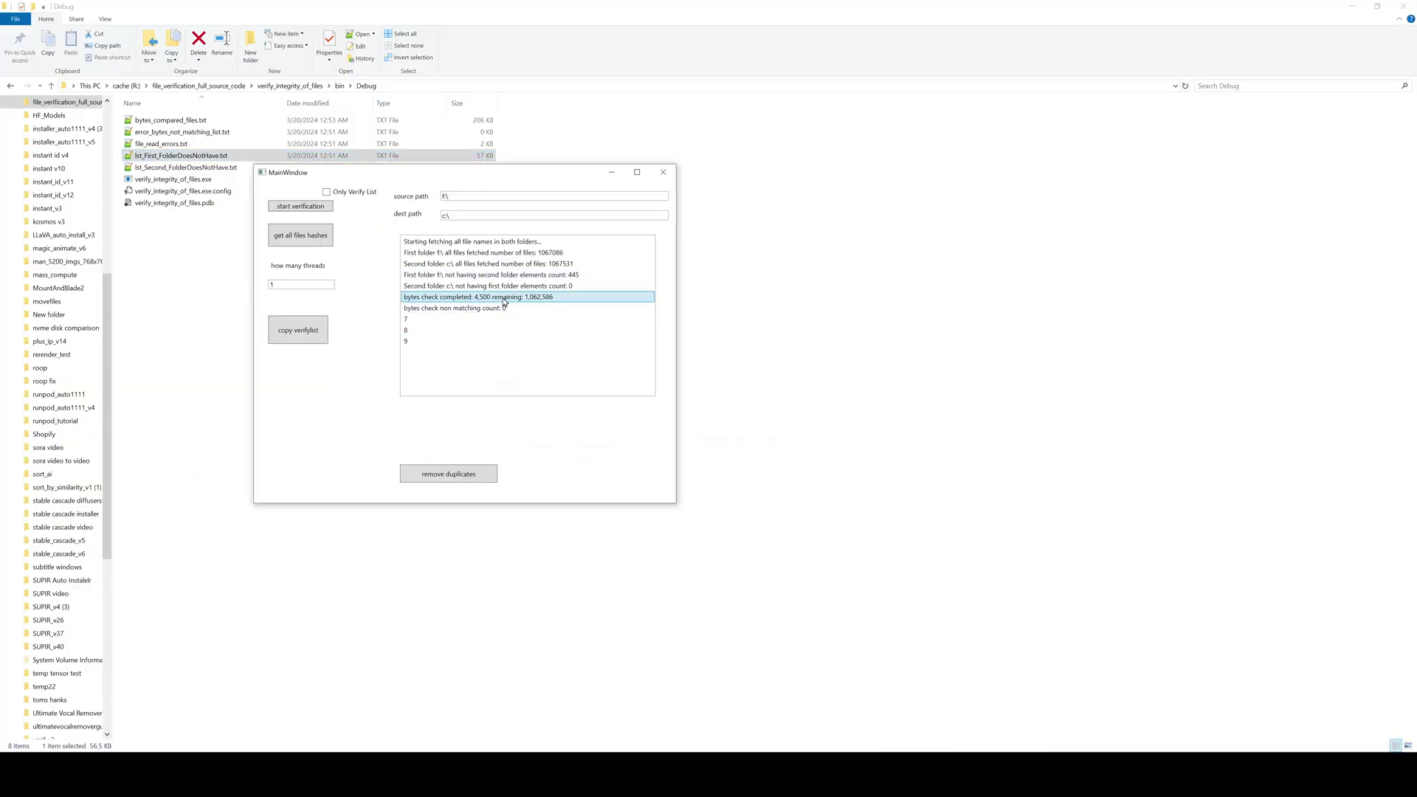
click(491, 310)
click(471, 319)
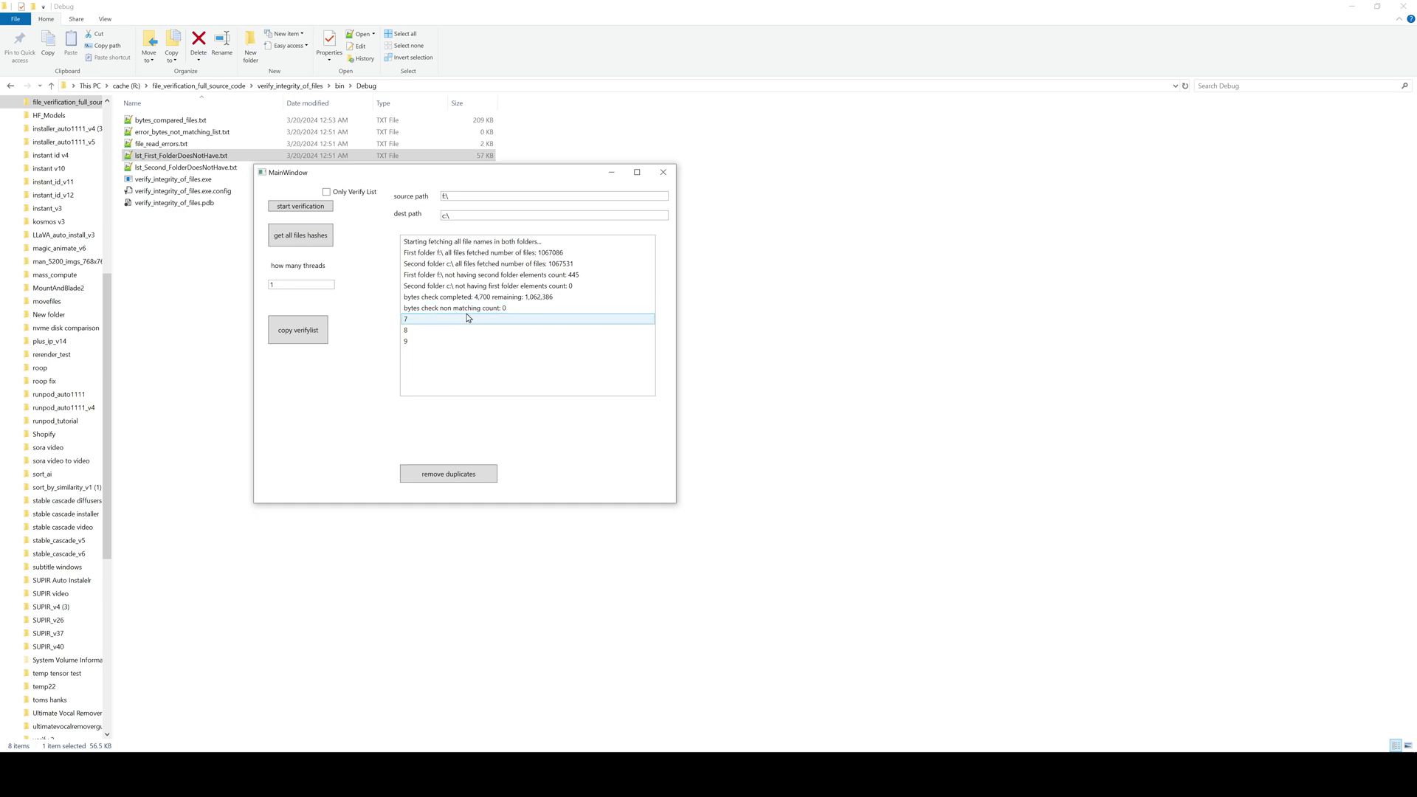
click(487, 310)
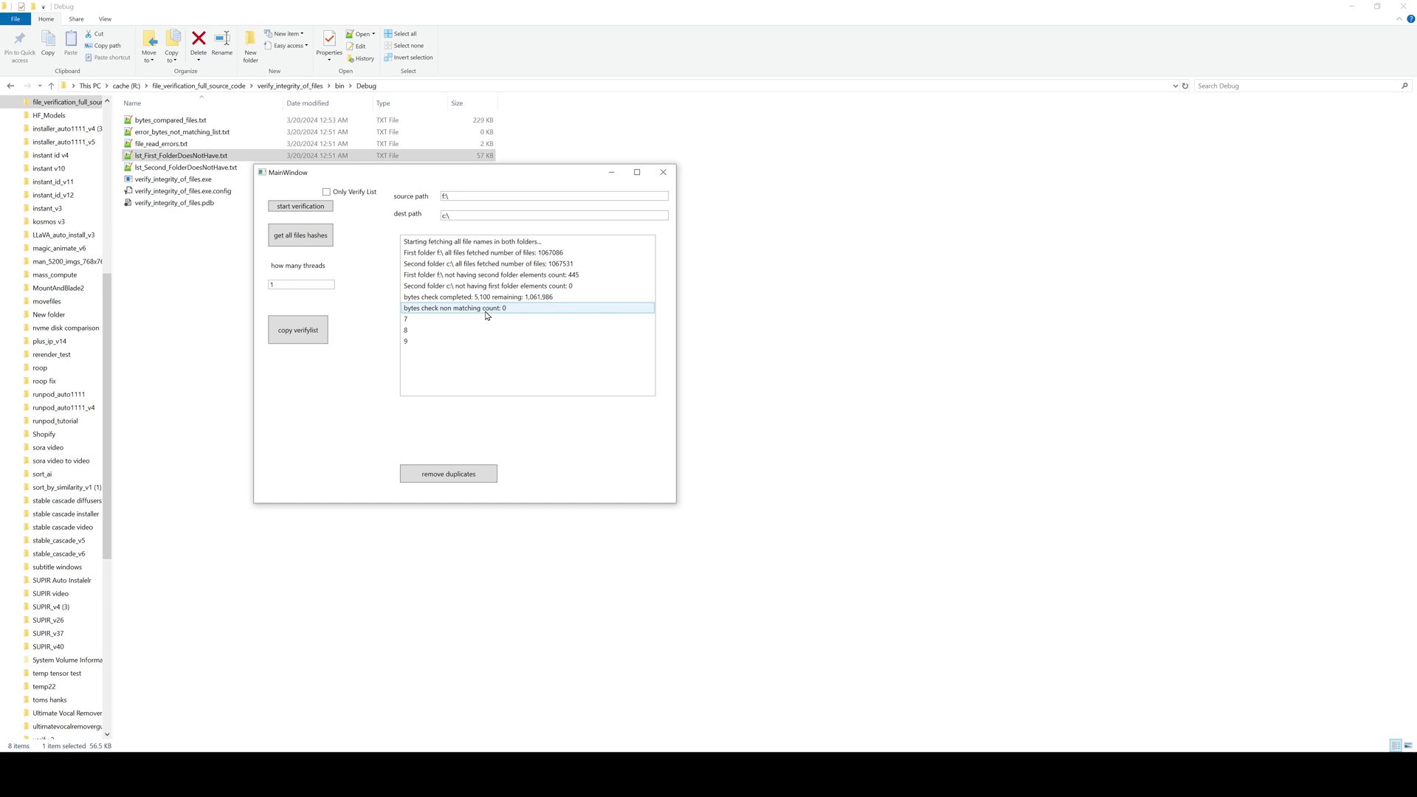
key(super)
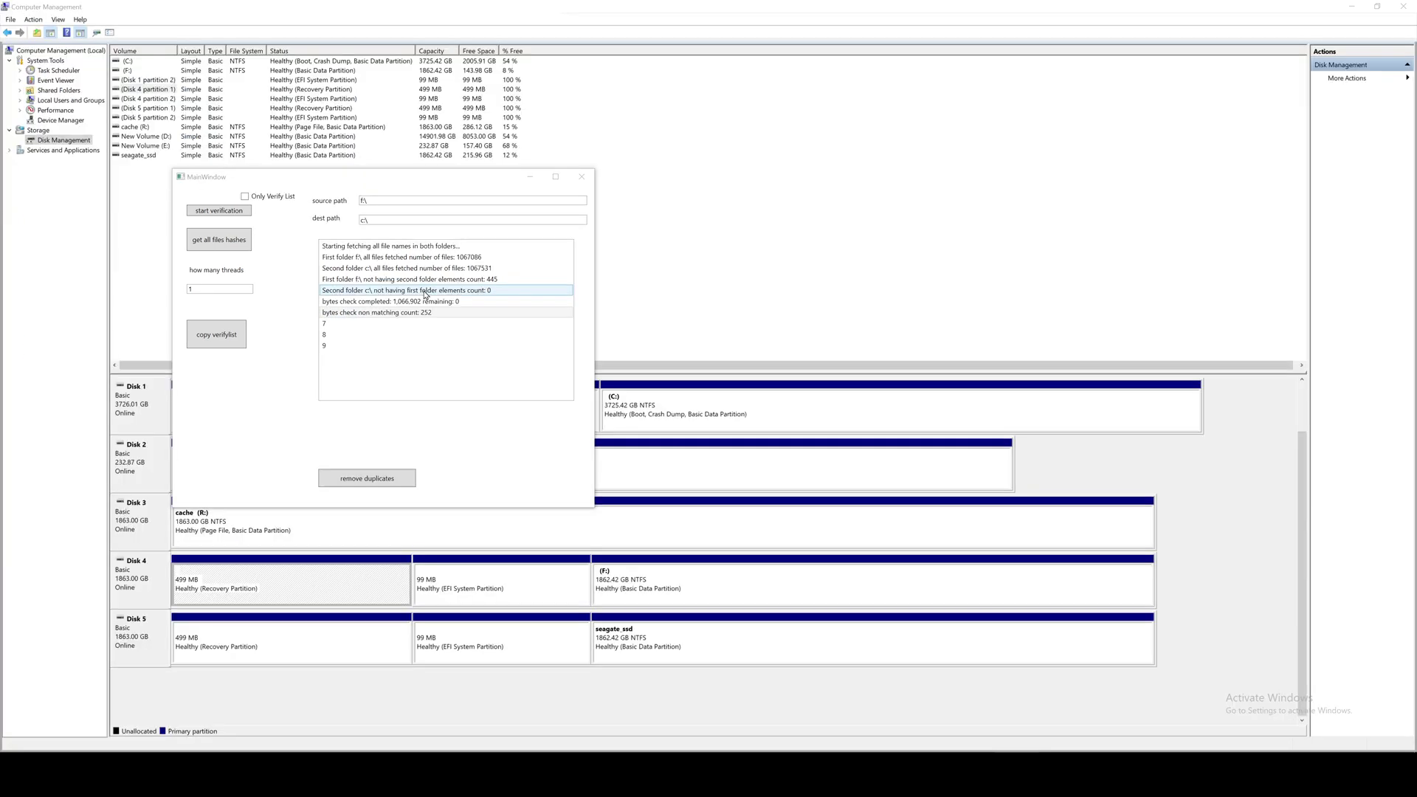
Review the finished verification's missing and non-matching counts, and view error_bytes_not_matching_list.txt in Notepad++
click(447, 282)
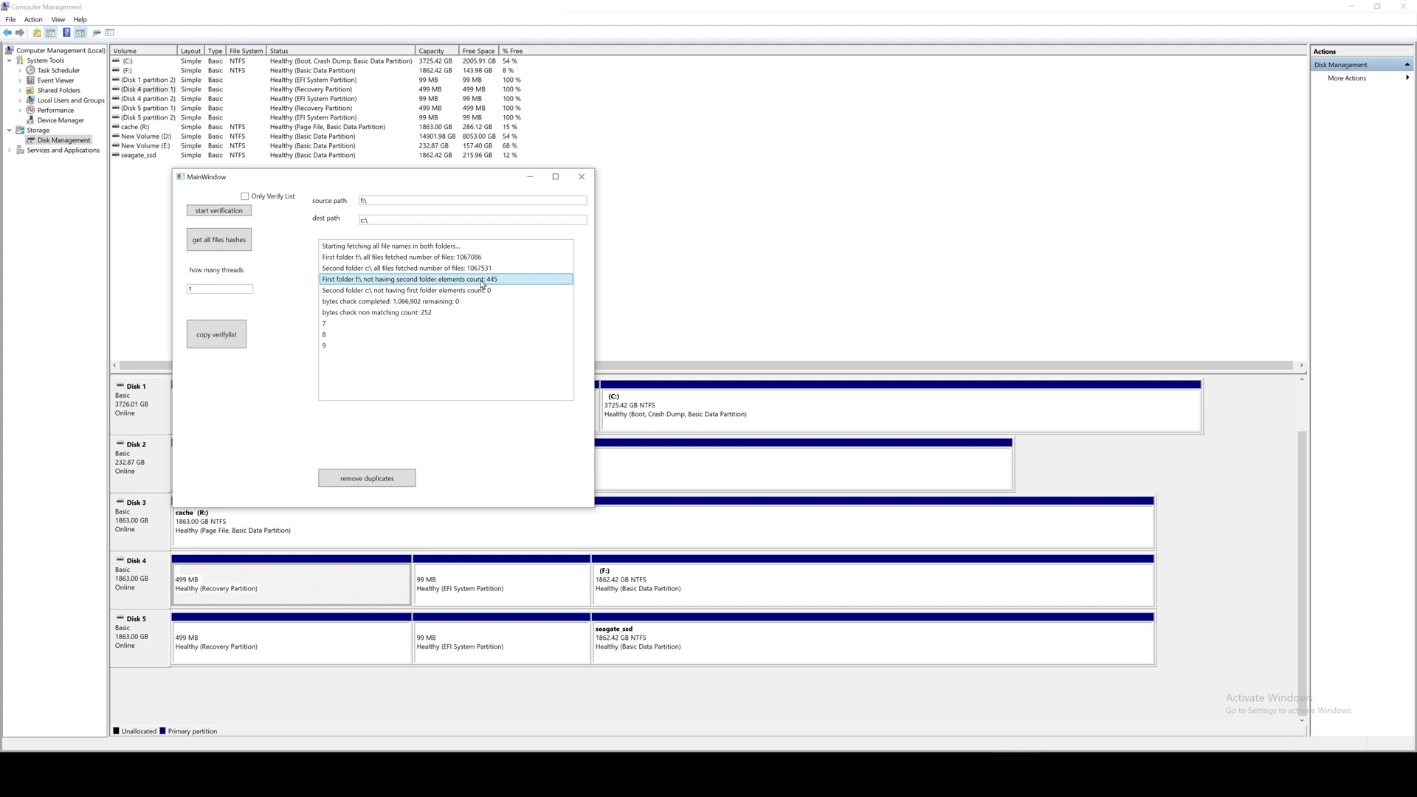
click(452, 314)
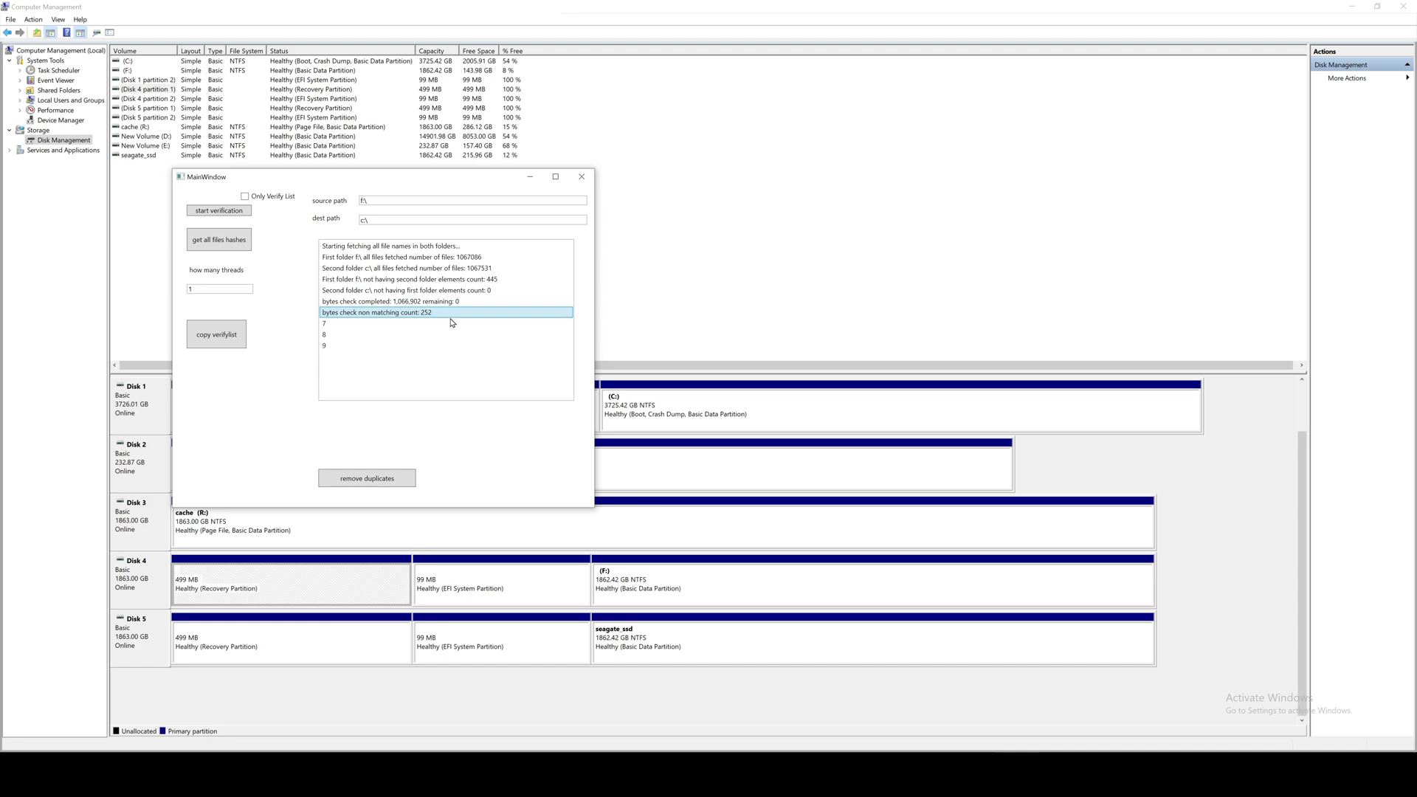
double_click(451, 322)
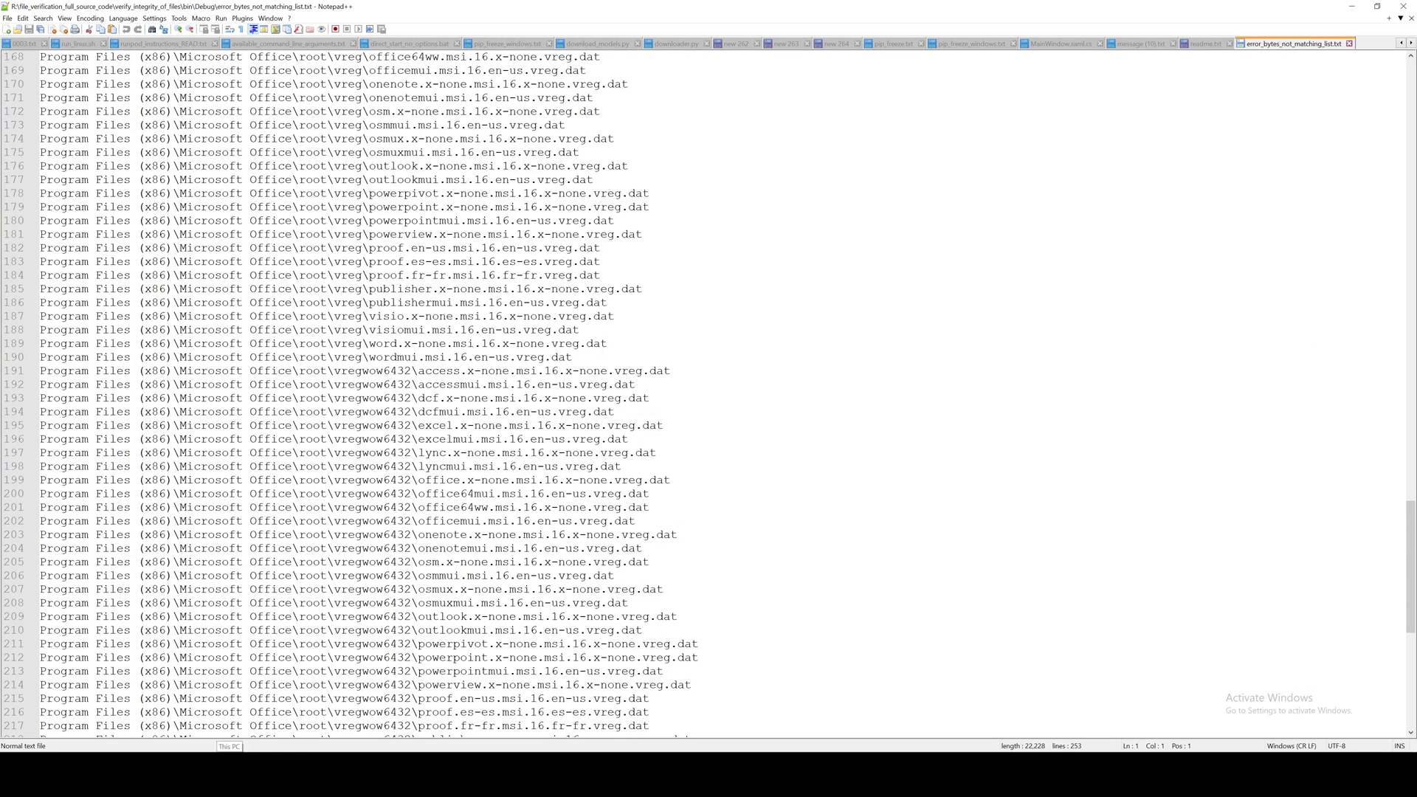
Leave the mismatch list and the verification window, and inspect Disk 4's F:, EFI System and Recovery partitions in Disk Management
key(alt+F4)
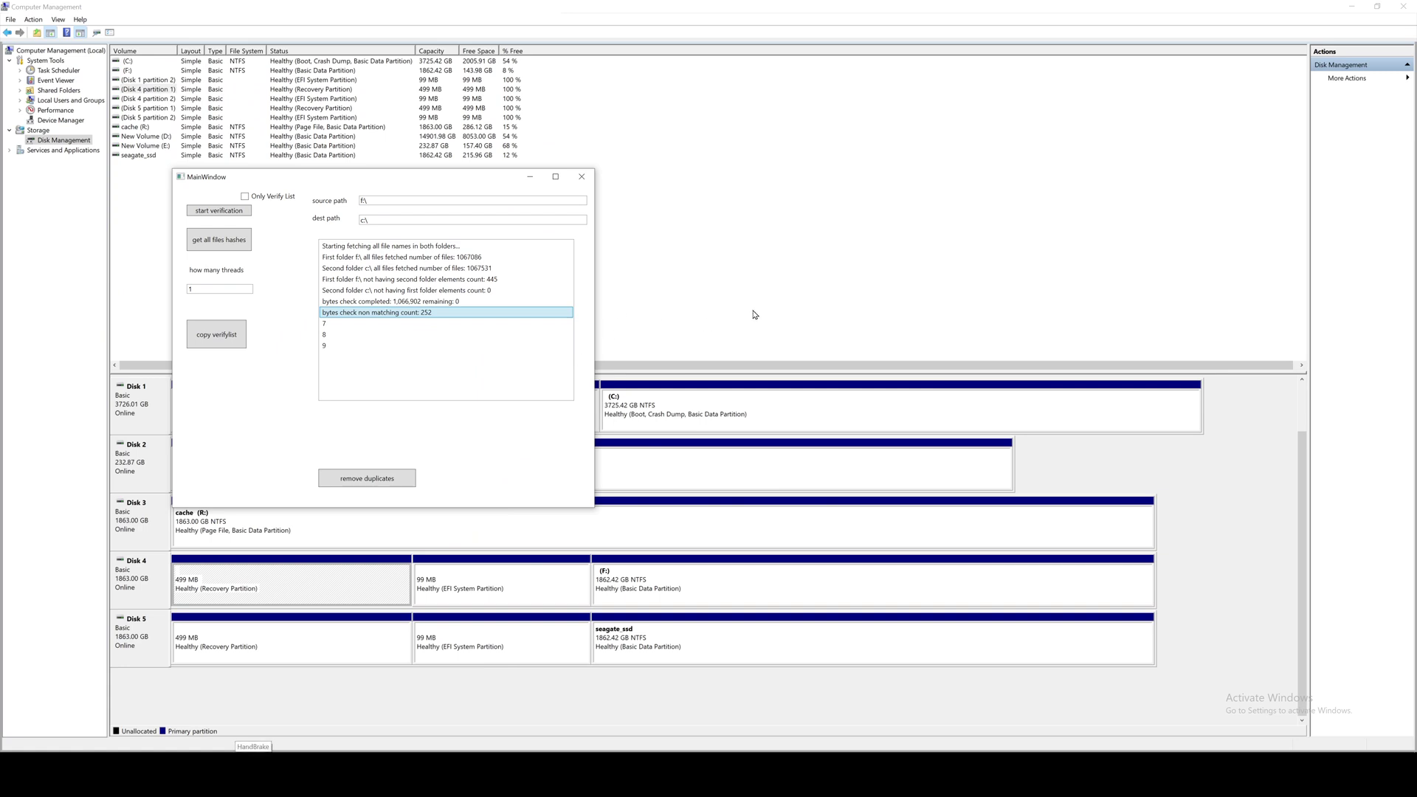
key(alt+F4)
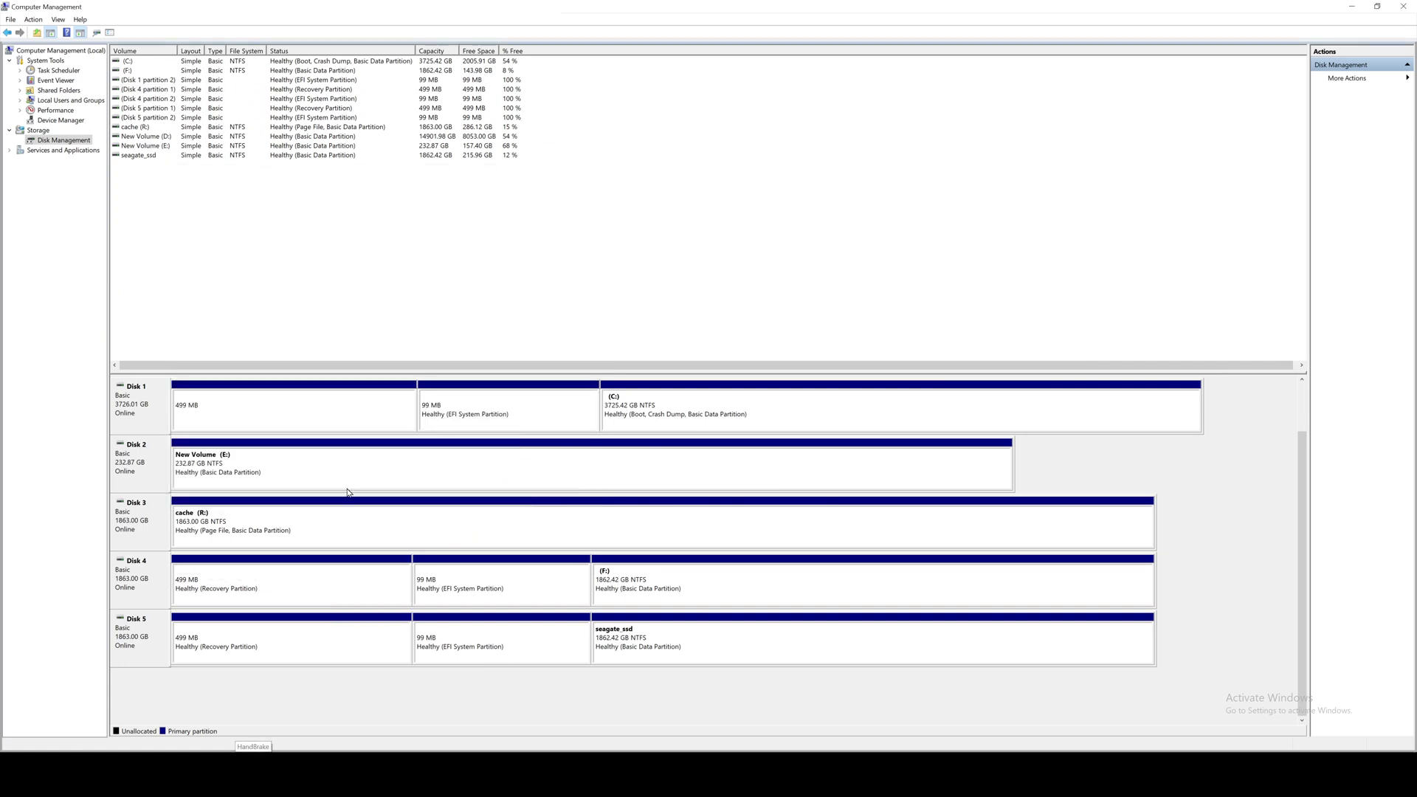
click(639, 587)
click(439, 588)
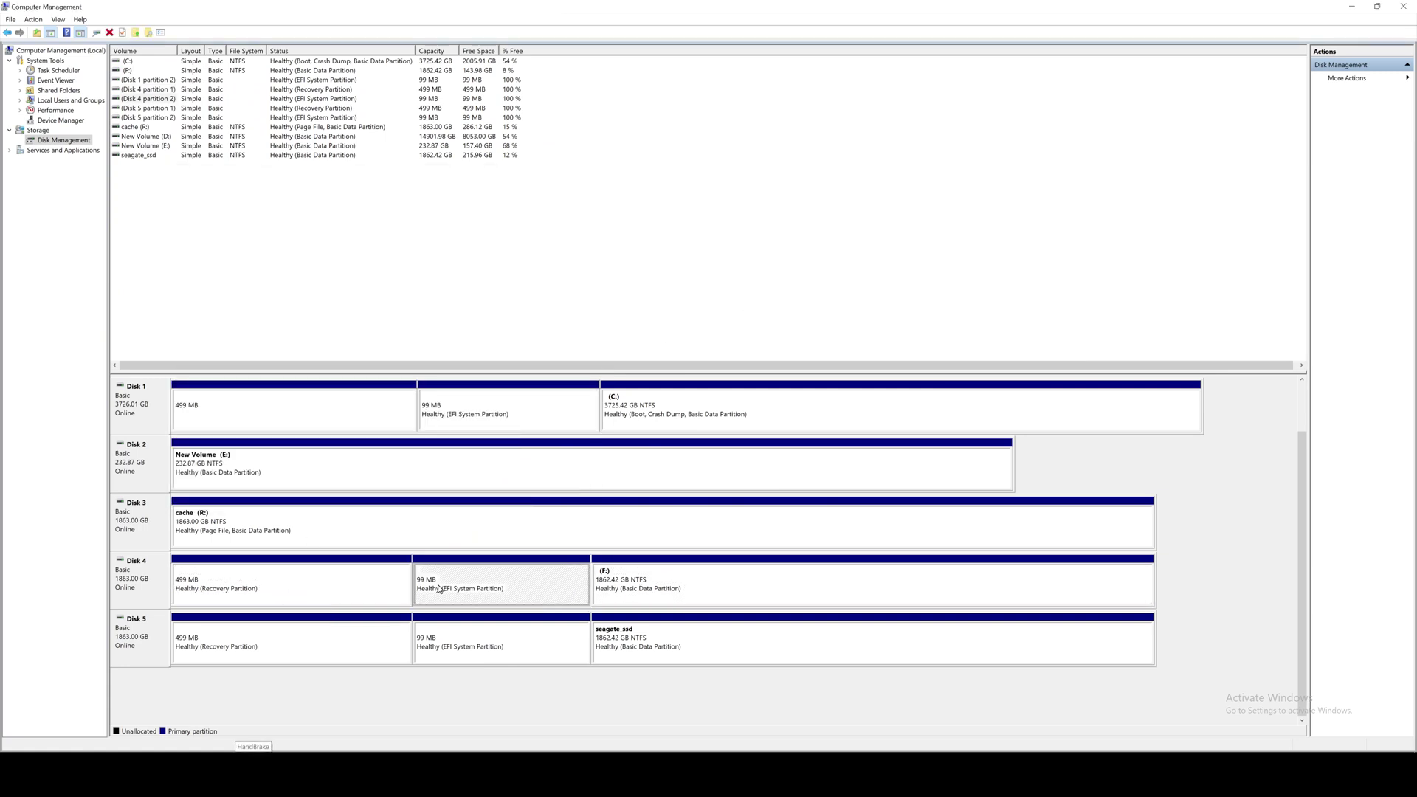
click(292, 590)
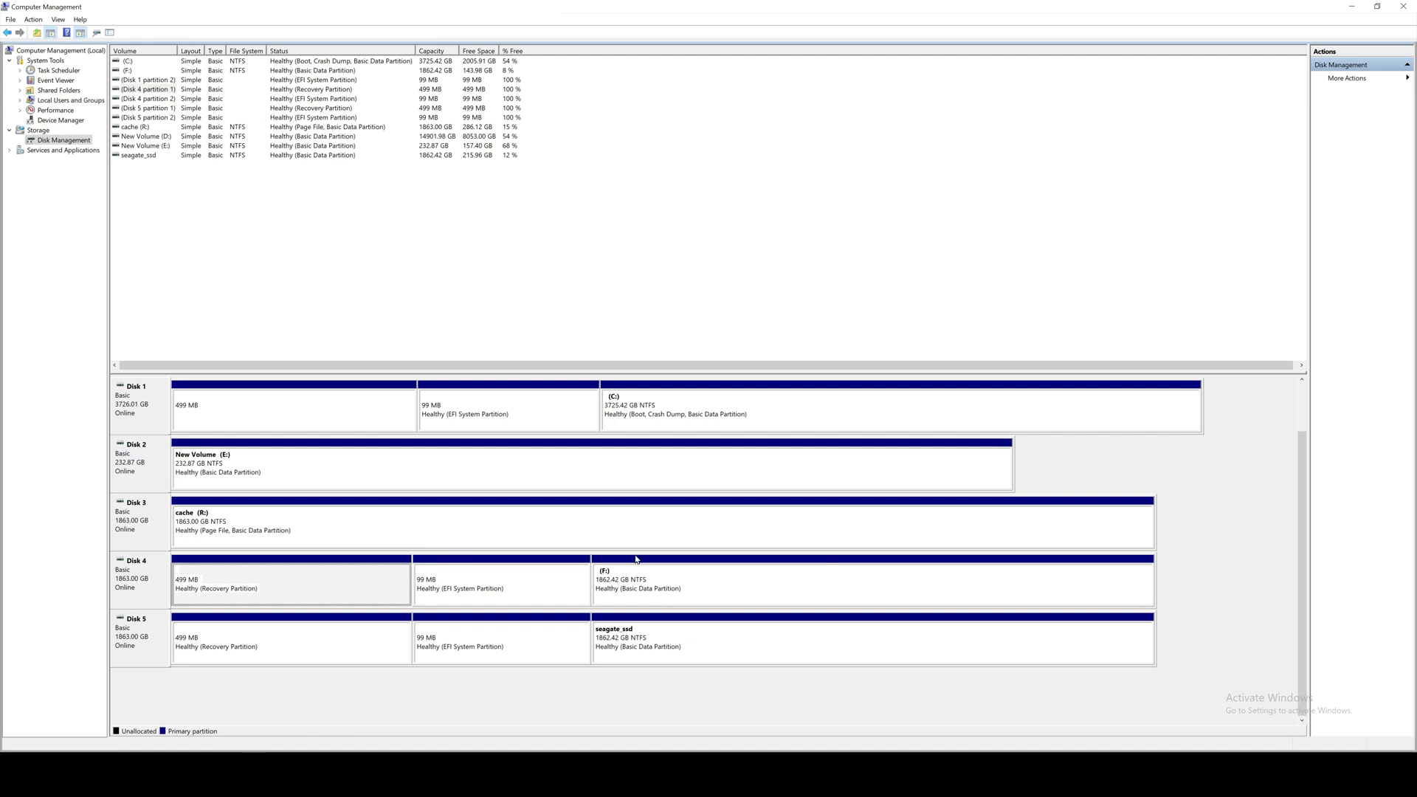
click(614, 576)
click(478, 596)
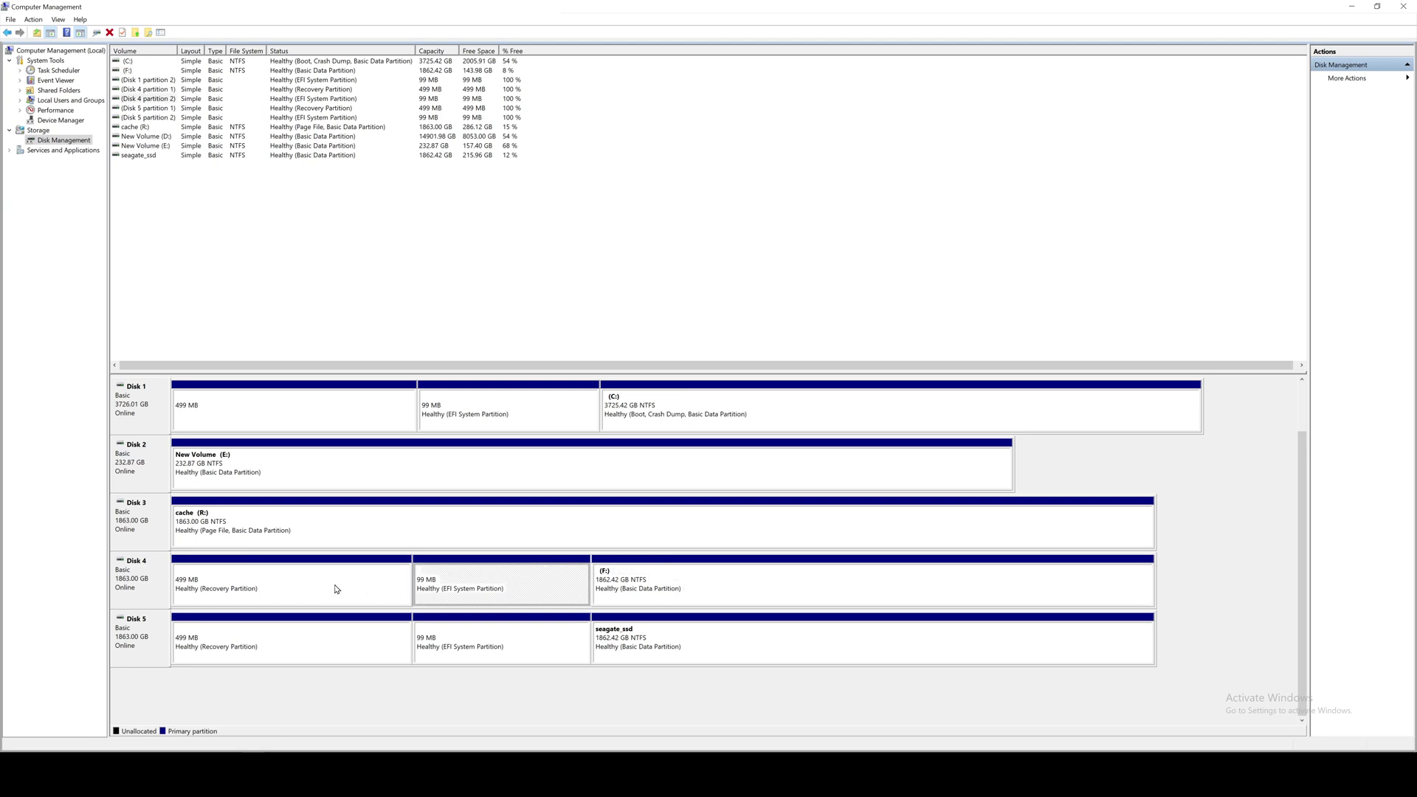
click(336, 590)
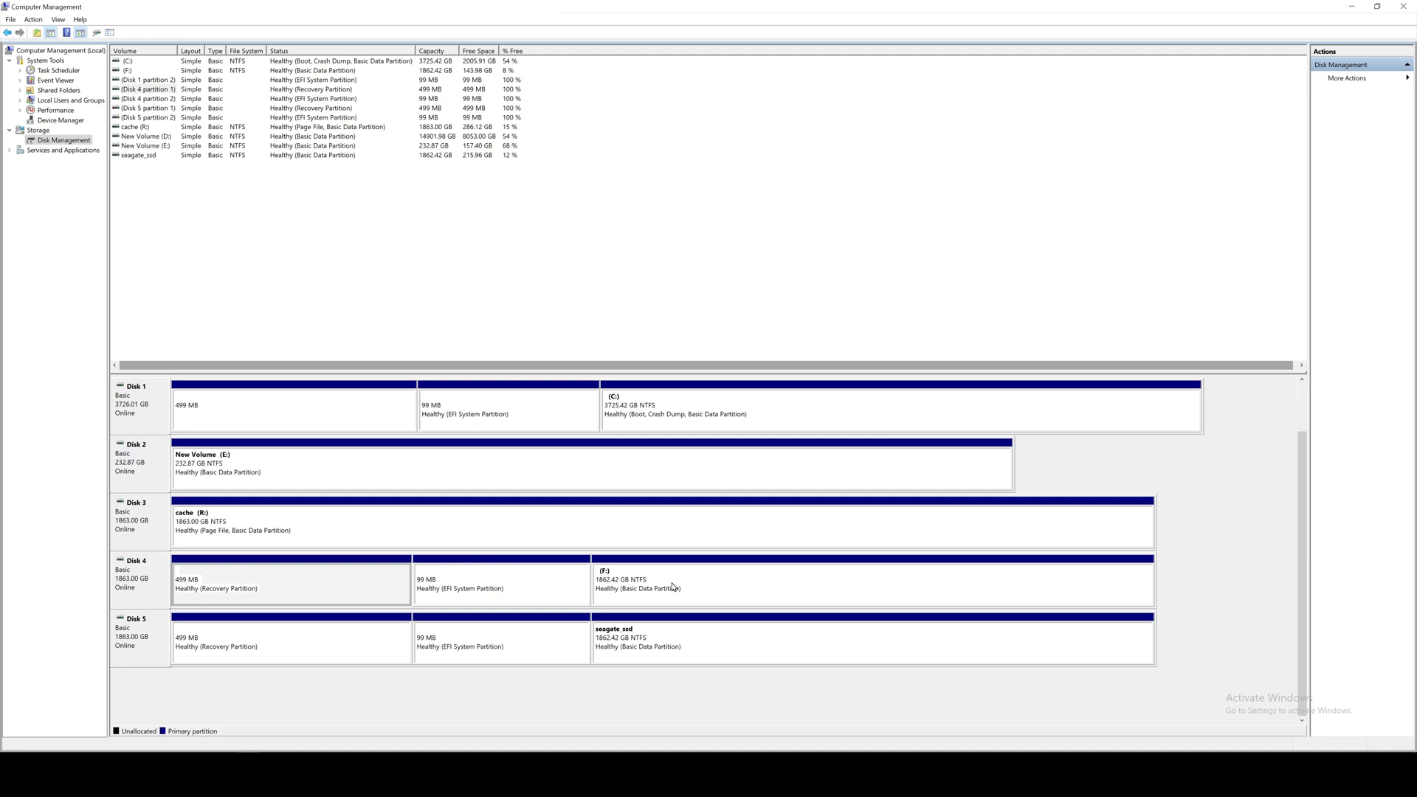
Set Disk 4 offline and check the options for its 99 MB EFI System Partition
right_click(138, 563)
click(173, 668)
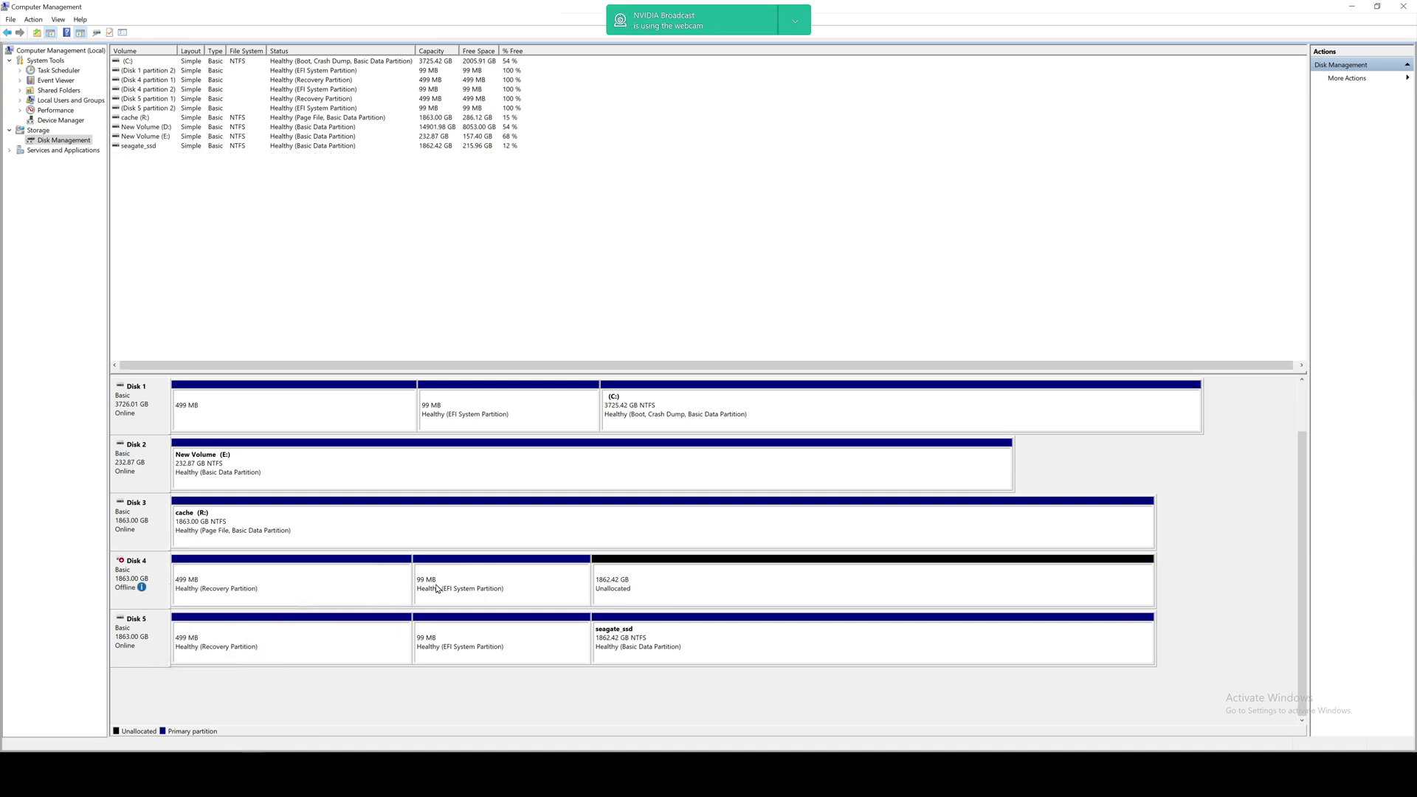
right_click(467, 589)
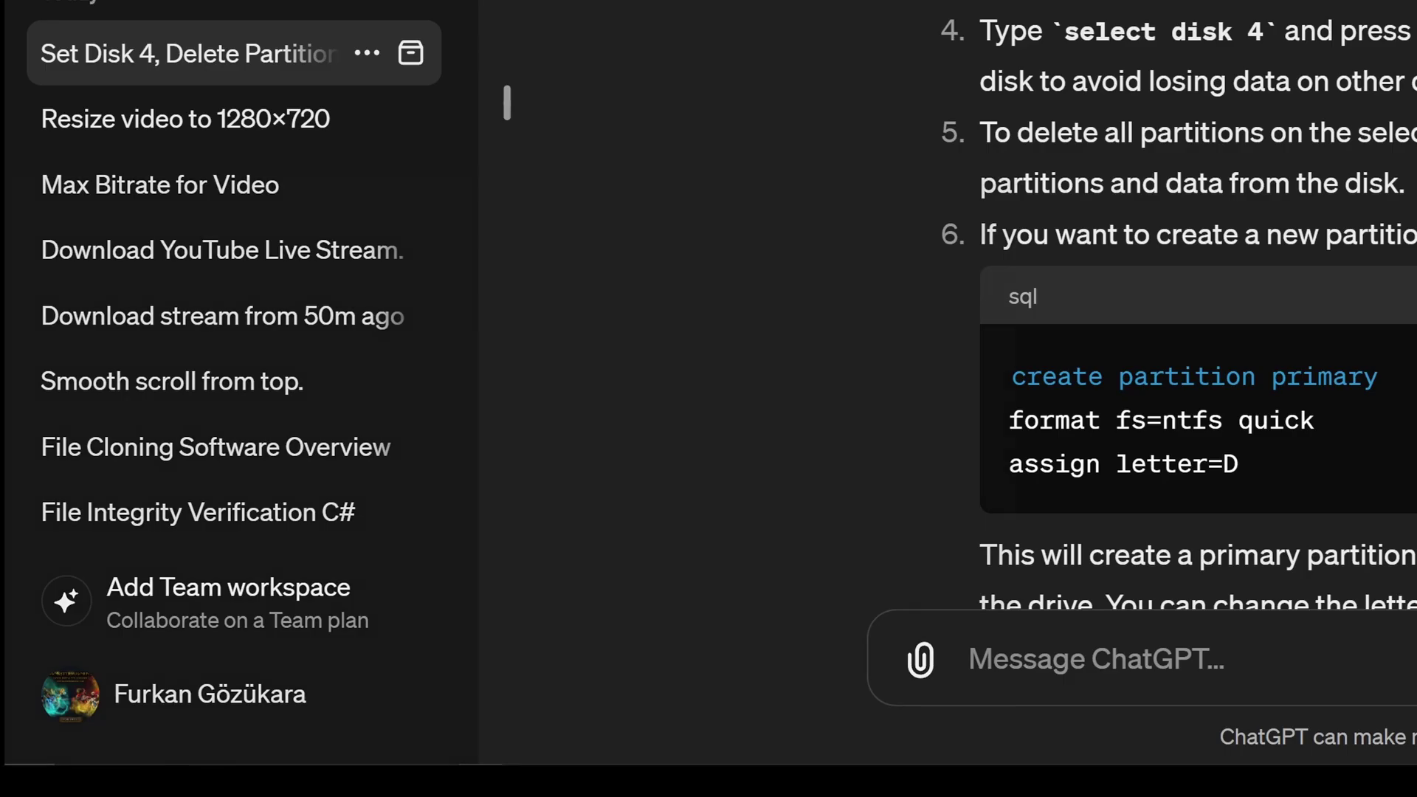
Open Command Prompt as administrator, enlarge its text and start the diskpart utility
key(super)
text(cmd)
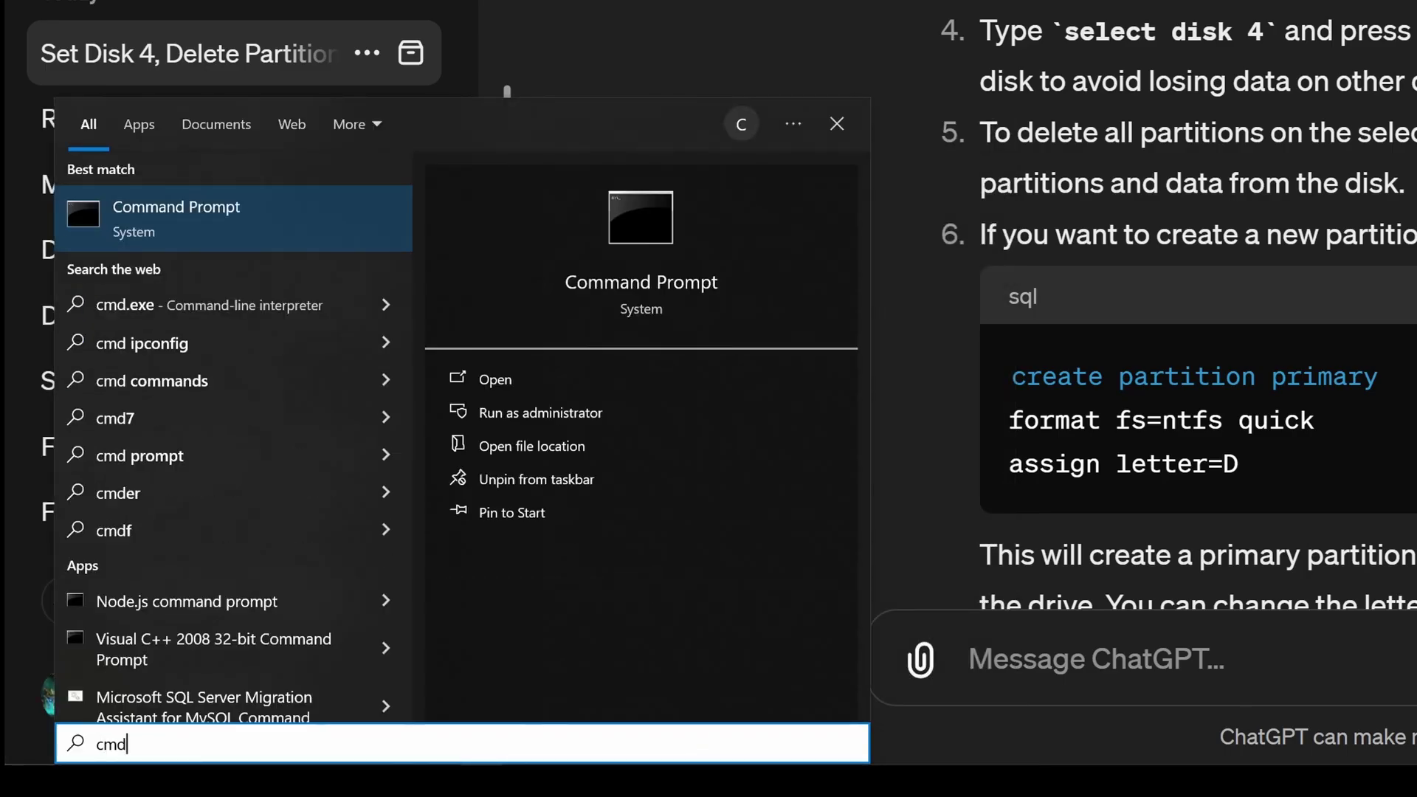
right_click(228, 223)
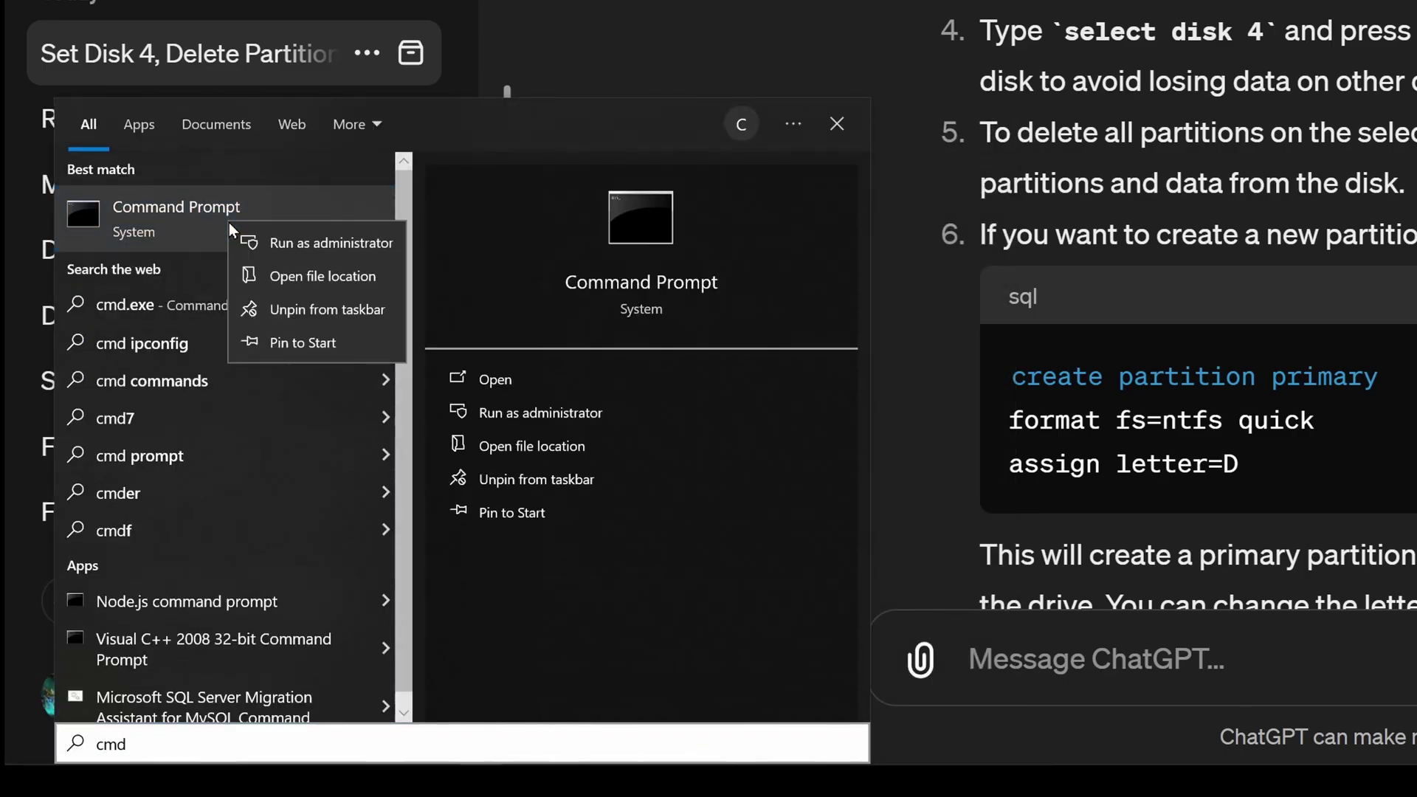
click(316, 245)
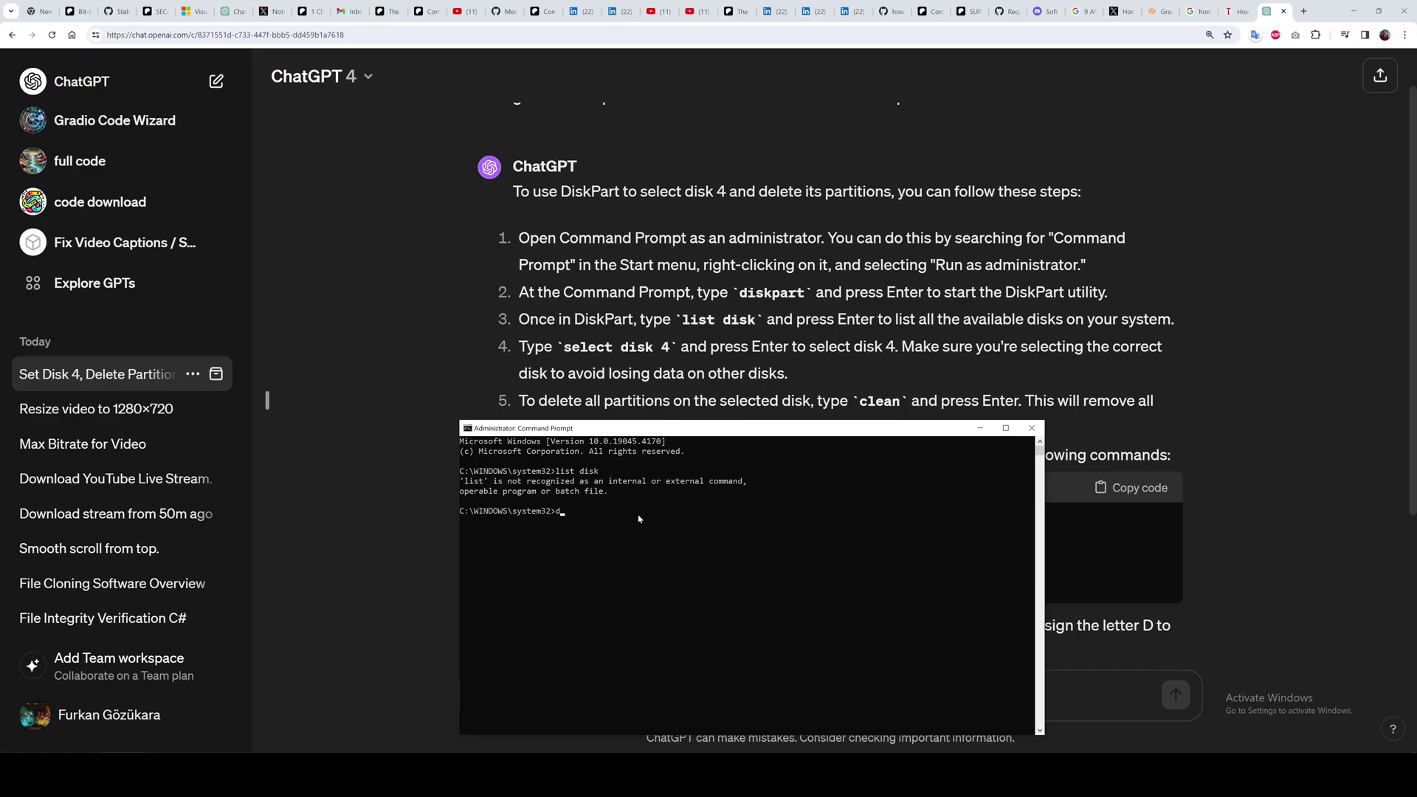
scroll(681, 639, up, 5)
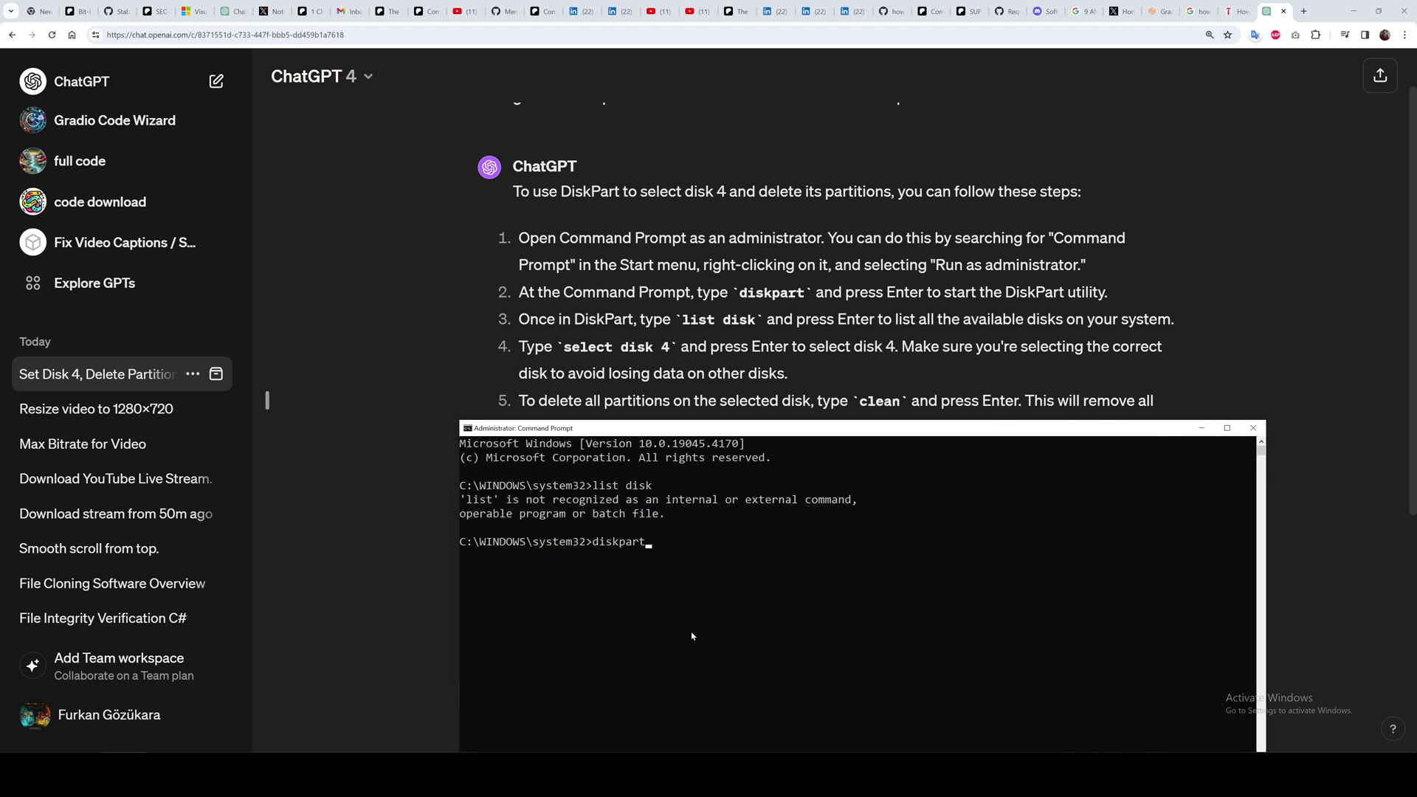
key(Return)
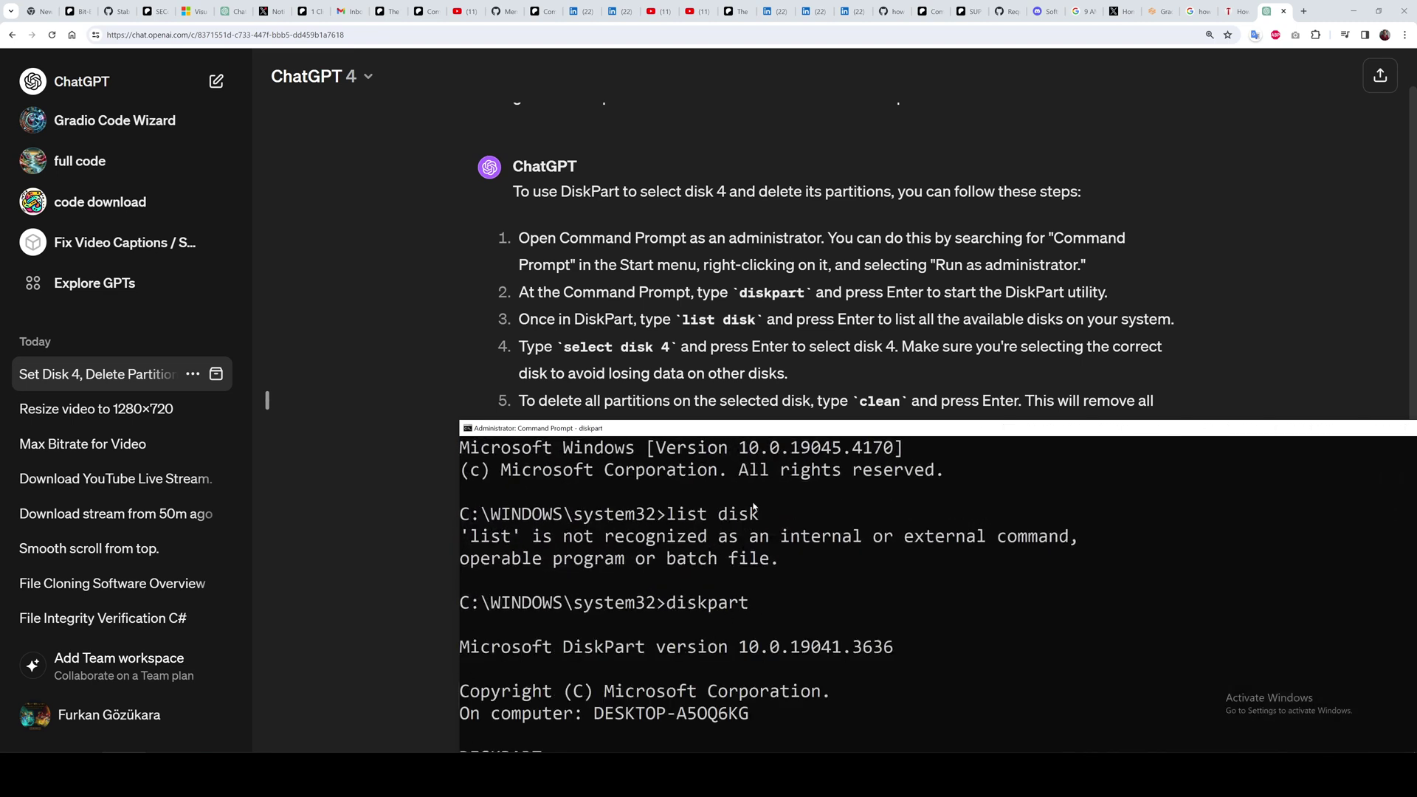
List the computer's disks in DiskPart and select disk 4
drag(772, 437, 855, 104)
text(list disk)
key(Return)
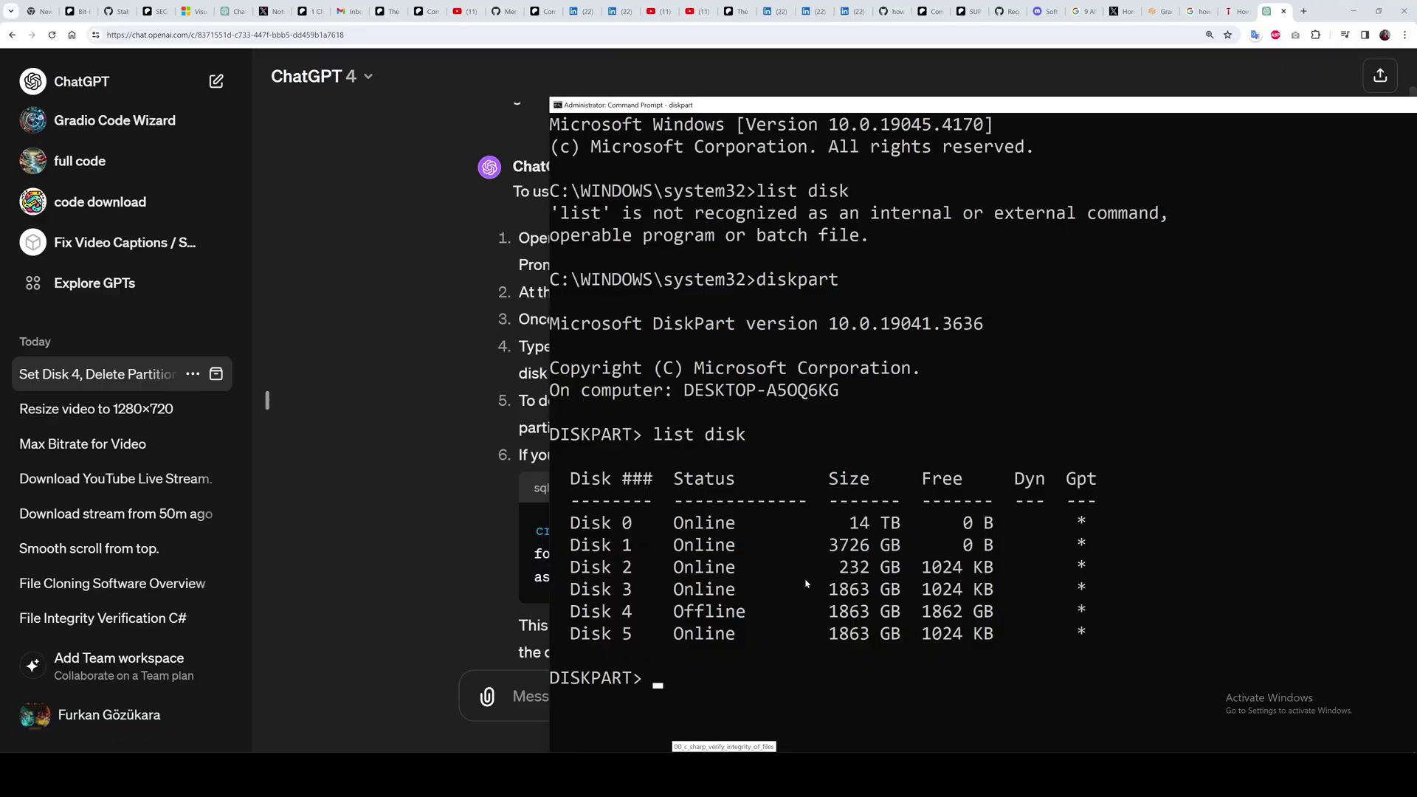
drag(709, 107, 616, 84)
text(s)
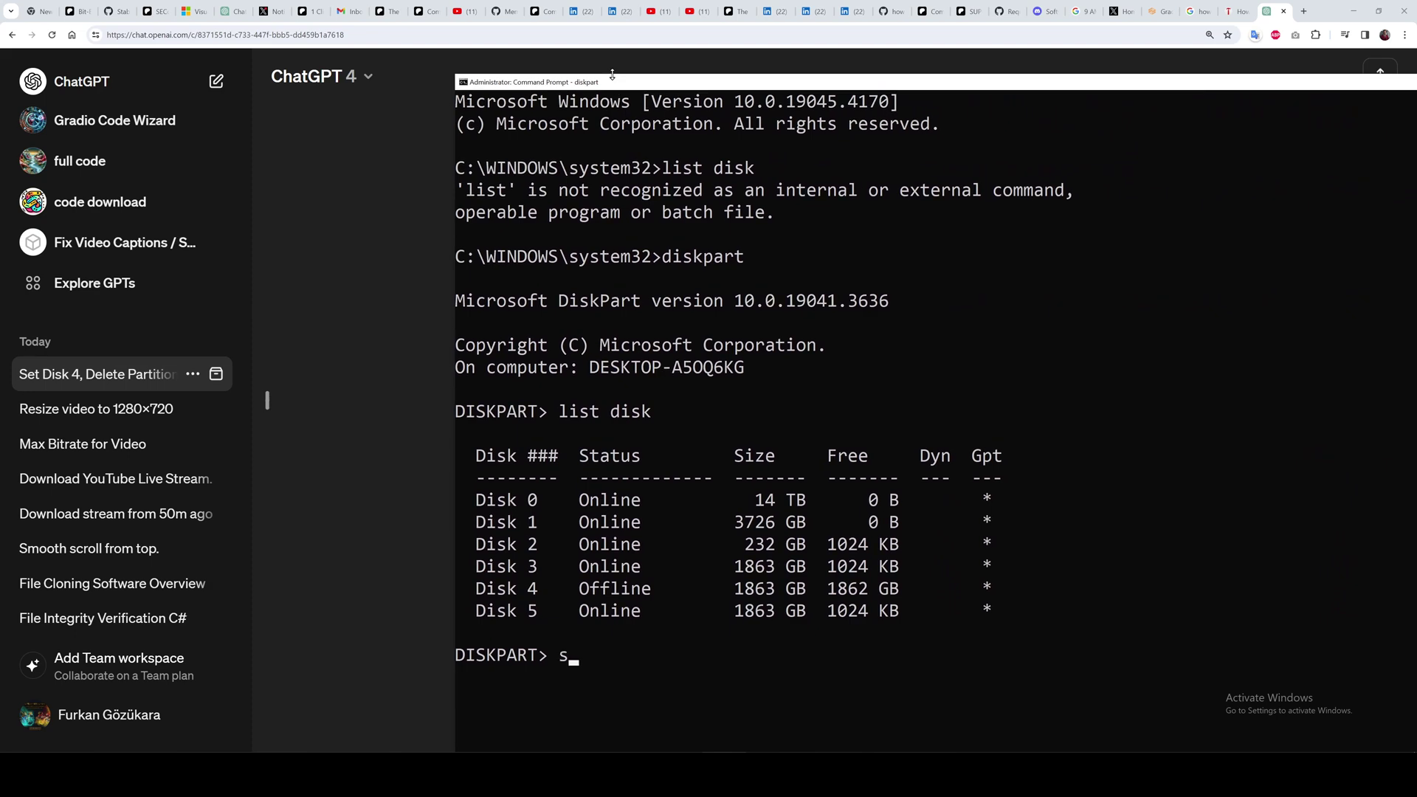
text(elect disk 4)
key(Return)
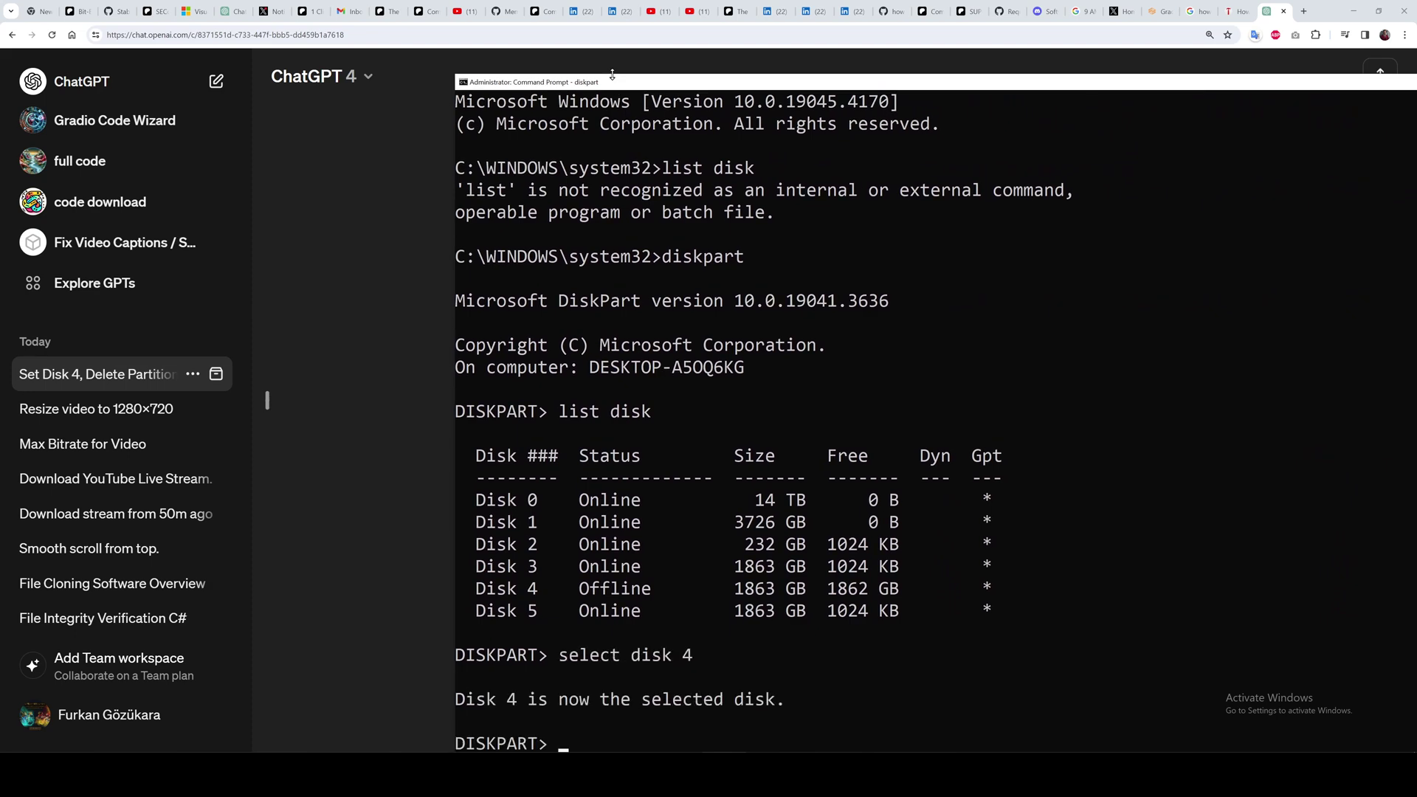
List the partitions of the selected disk 4 in DiskPart with the list partition command
drag(567, 77, 601, 172)
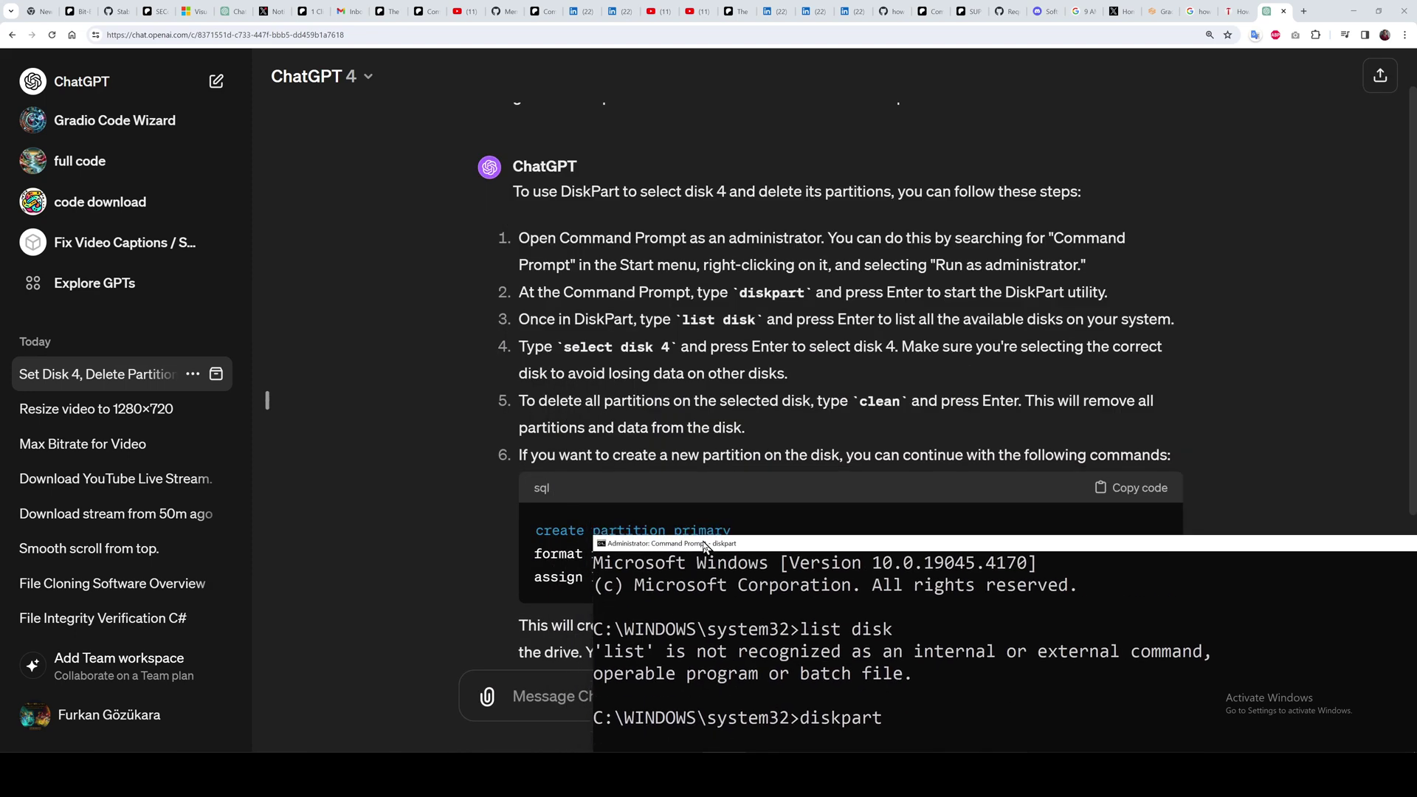
drag(705, 546, 428, 45)
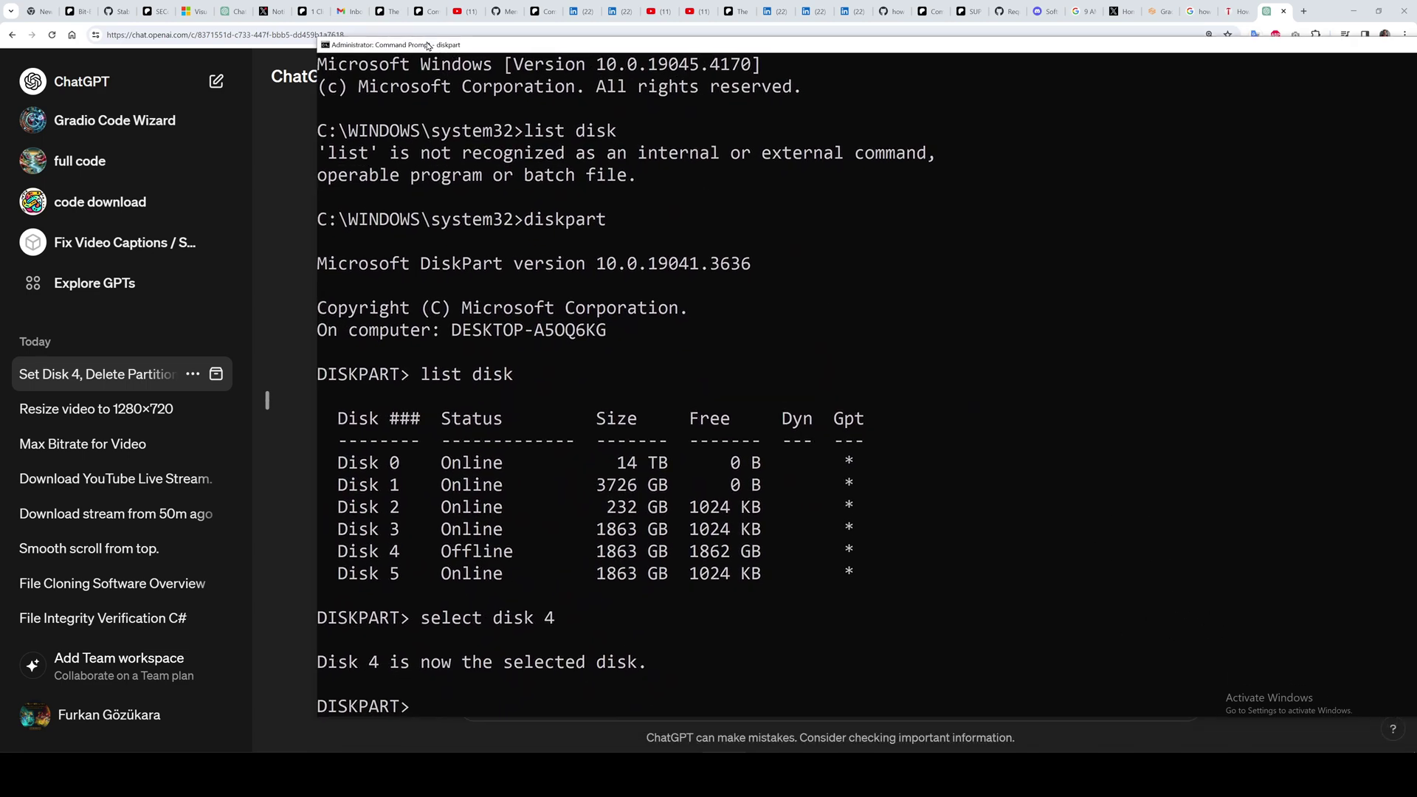
text(list partitions)
key(Return)
text(list partition)
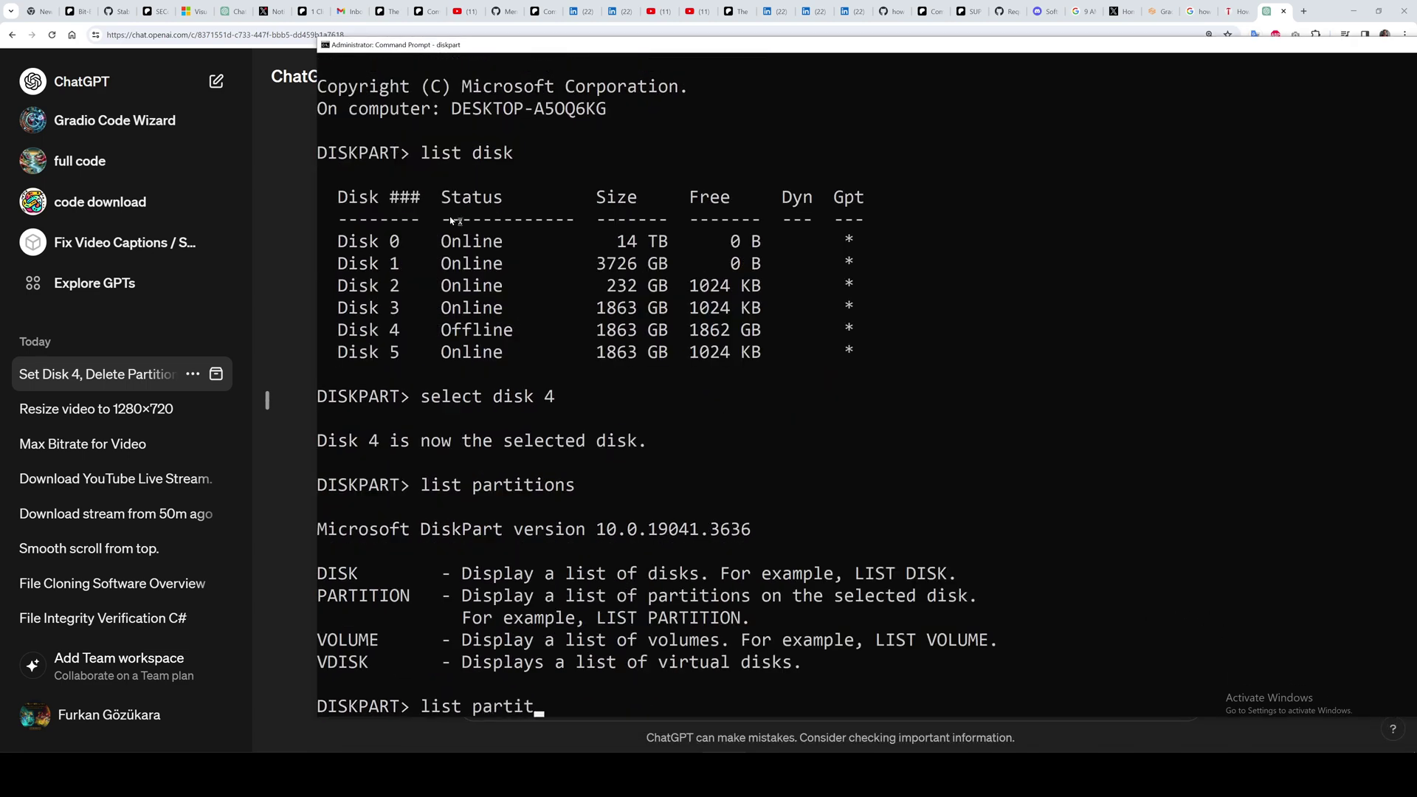
key(Return)
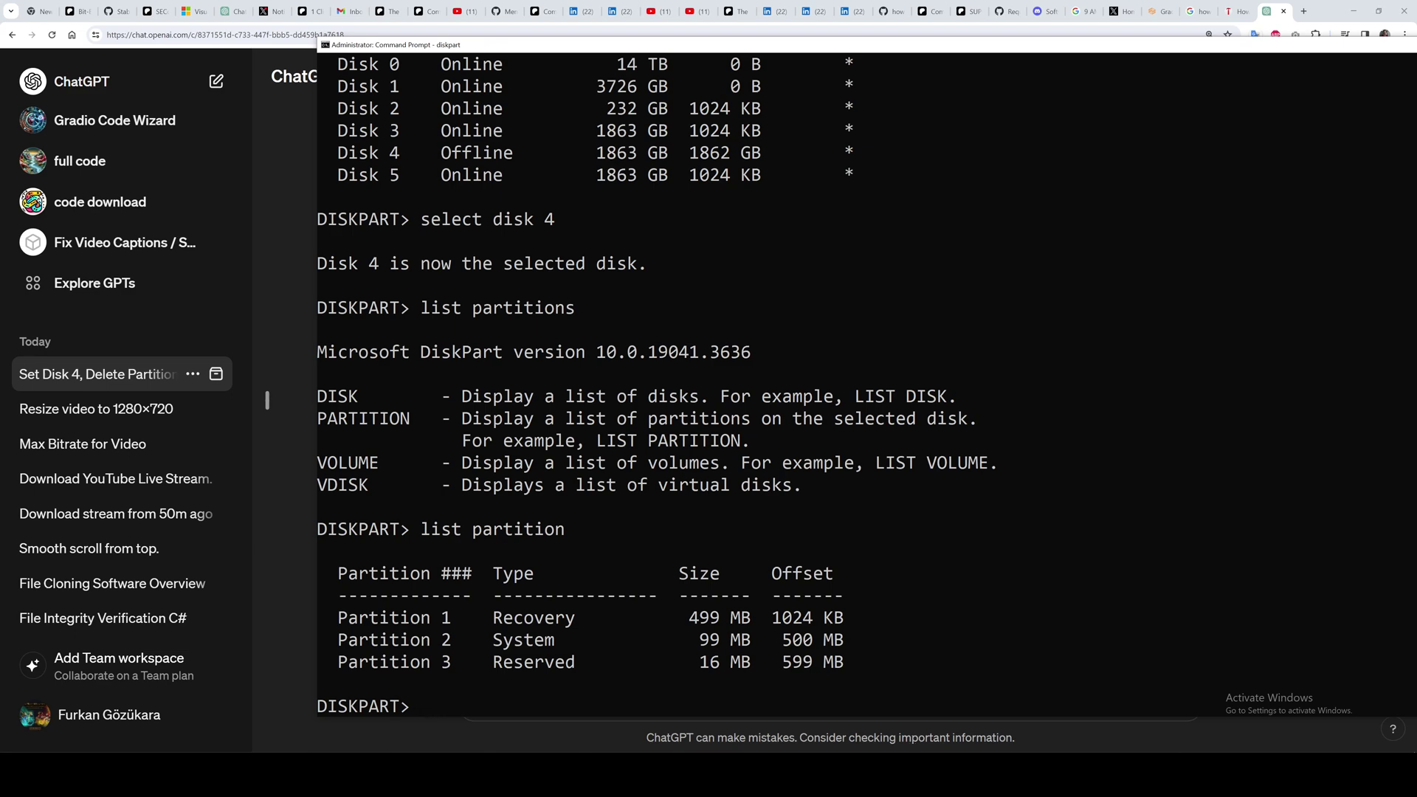
Inspect Disk 4's recovery, EFI and unallocated areas in Disk Management, and check the DiskPart instructions in ChatGPT
key(alt+Tab)
click(273, 595)
click(504, 580)
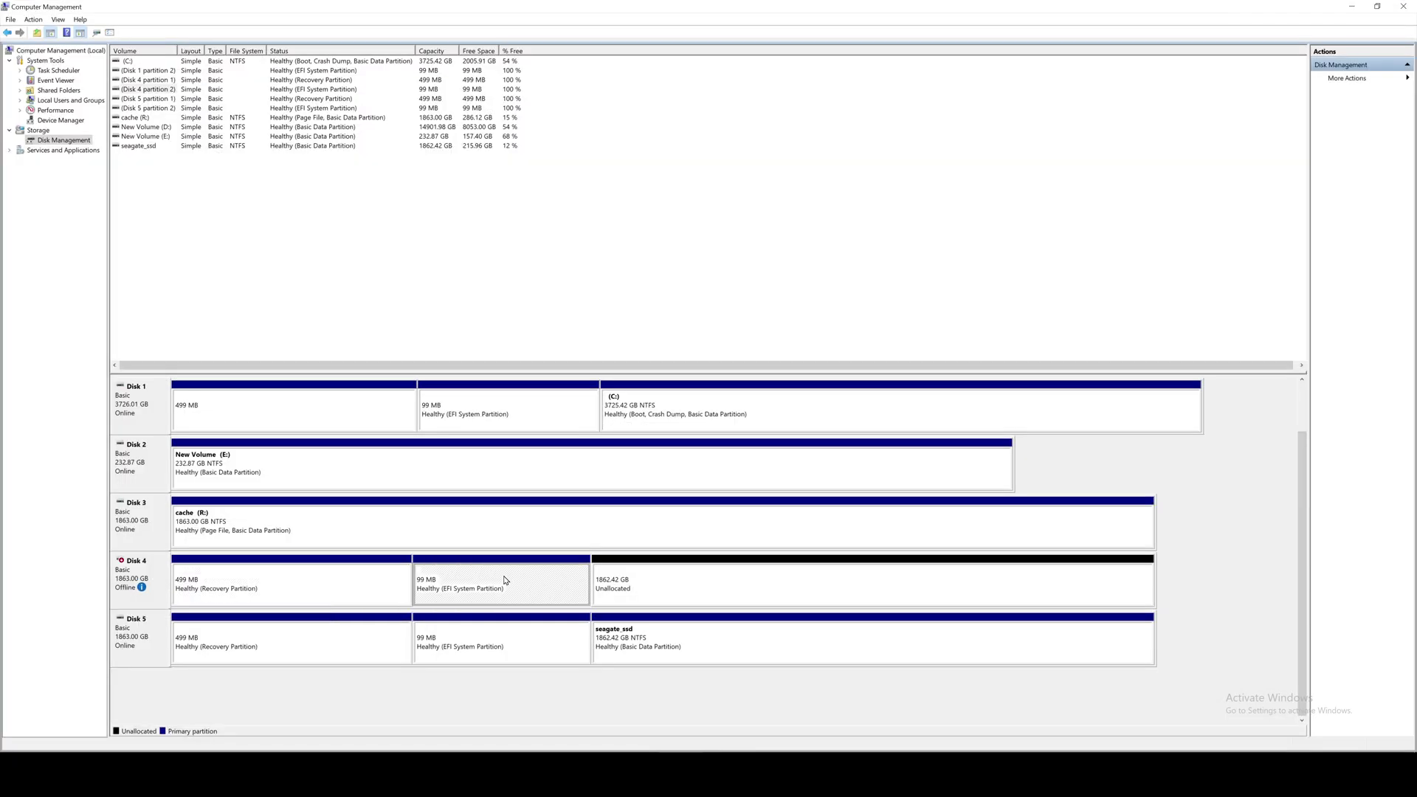
click(676, 591)
click(502, 594)
click(366, 604)
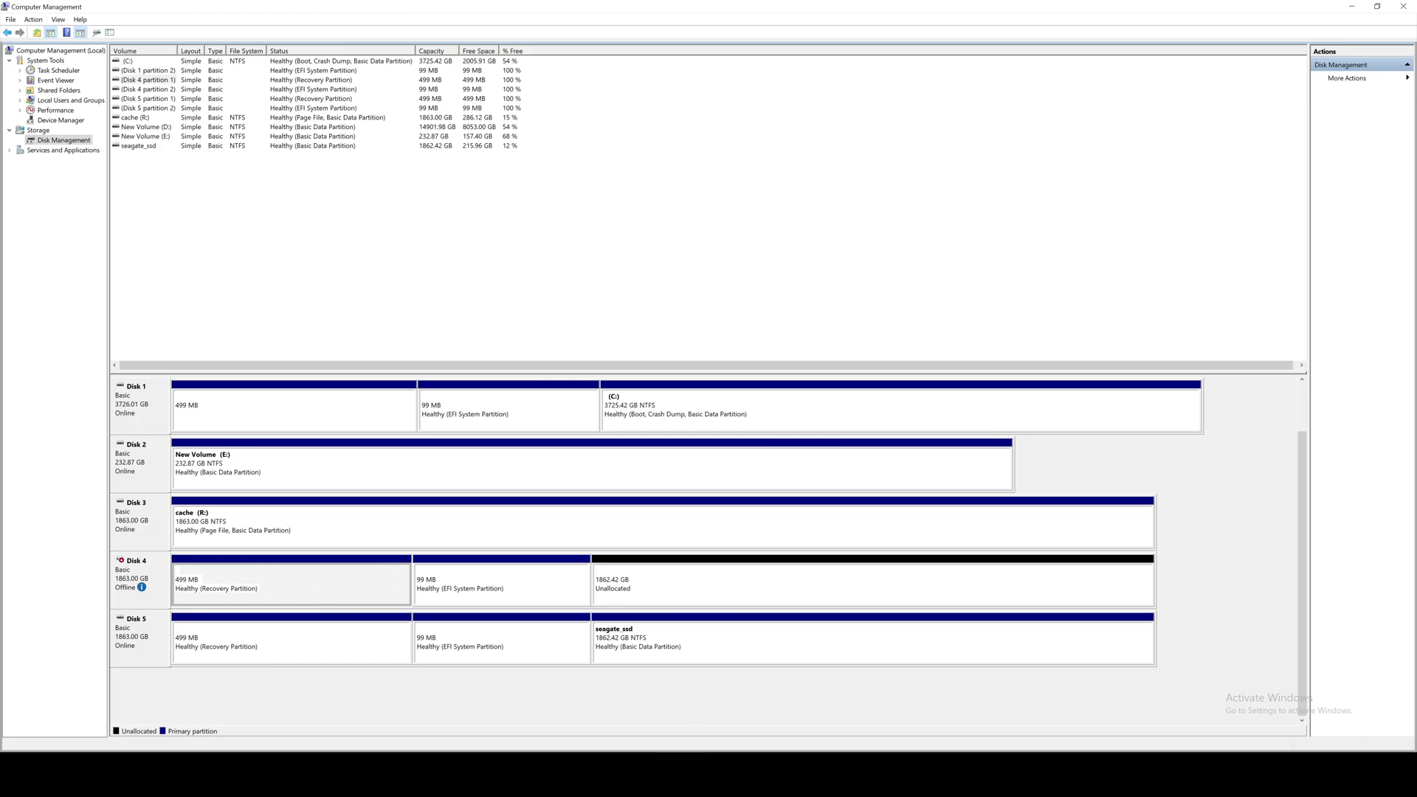
key(alt+Tab)
key(alt+Tab)
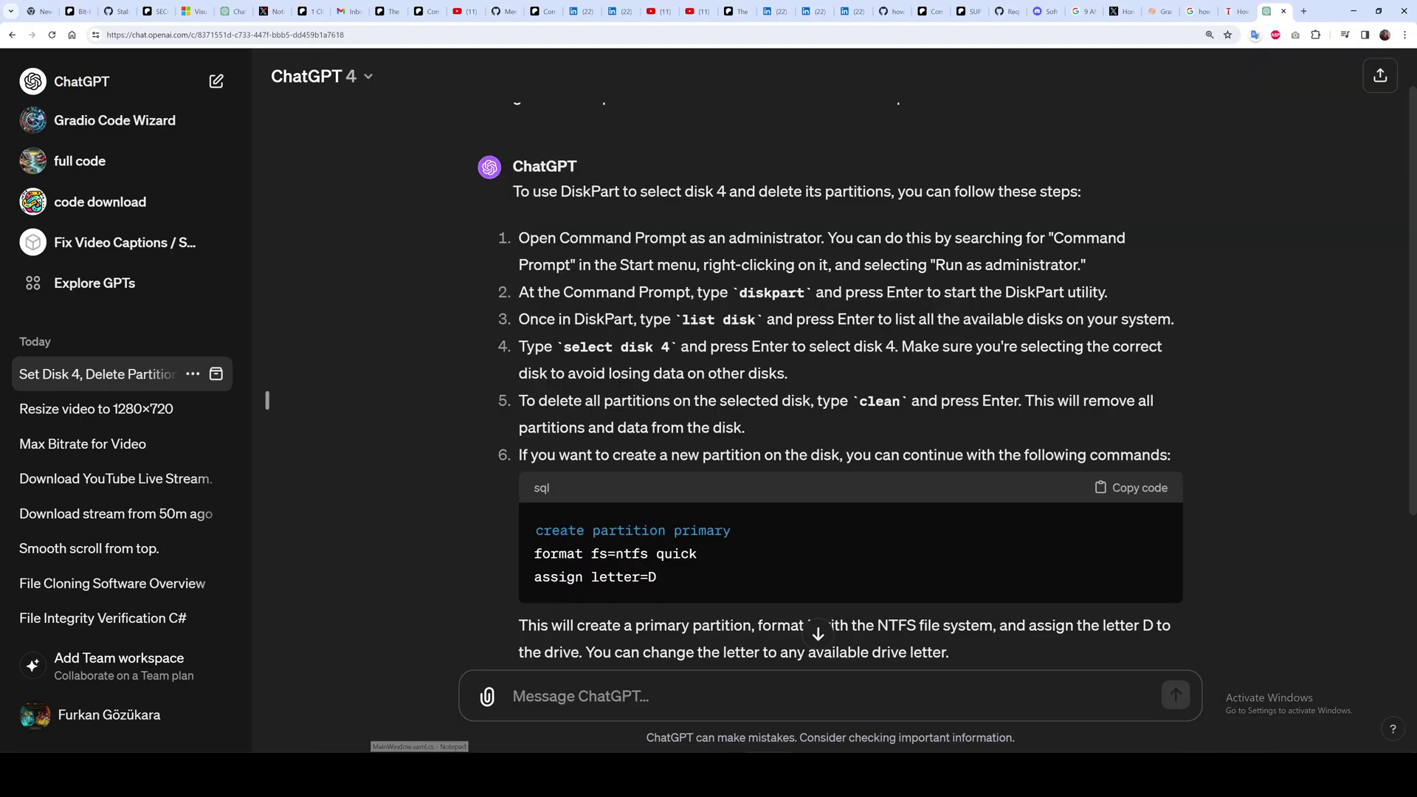
Return to the DiskPart window and try to run the clean command on disk 4
key(alt+Tab)
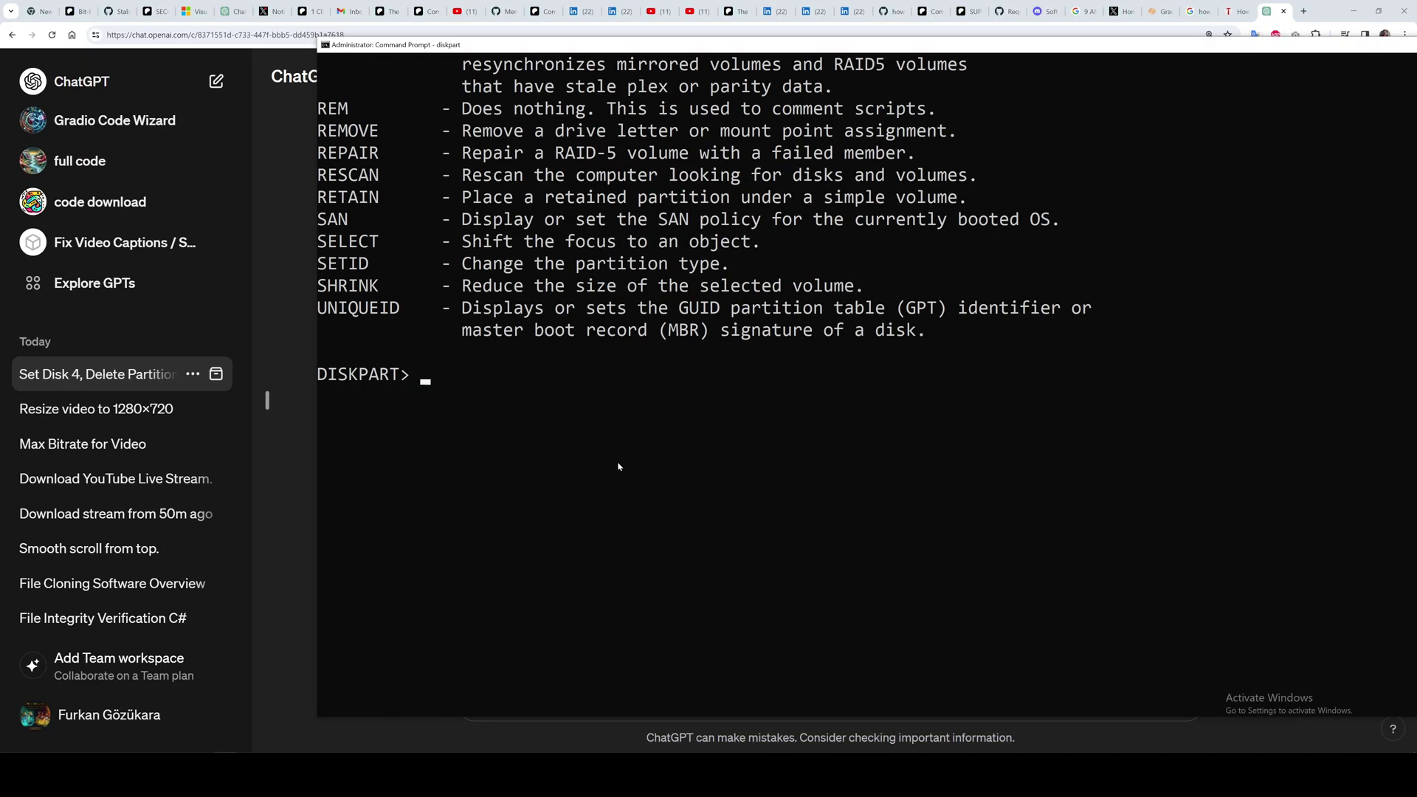
text(clean)
key(Return)
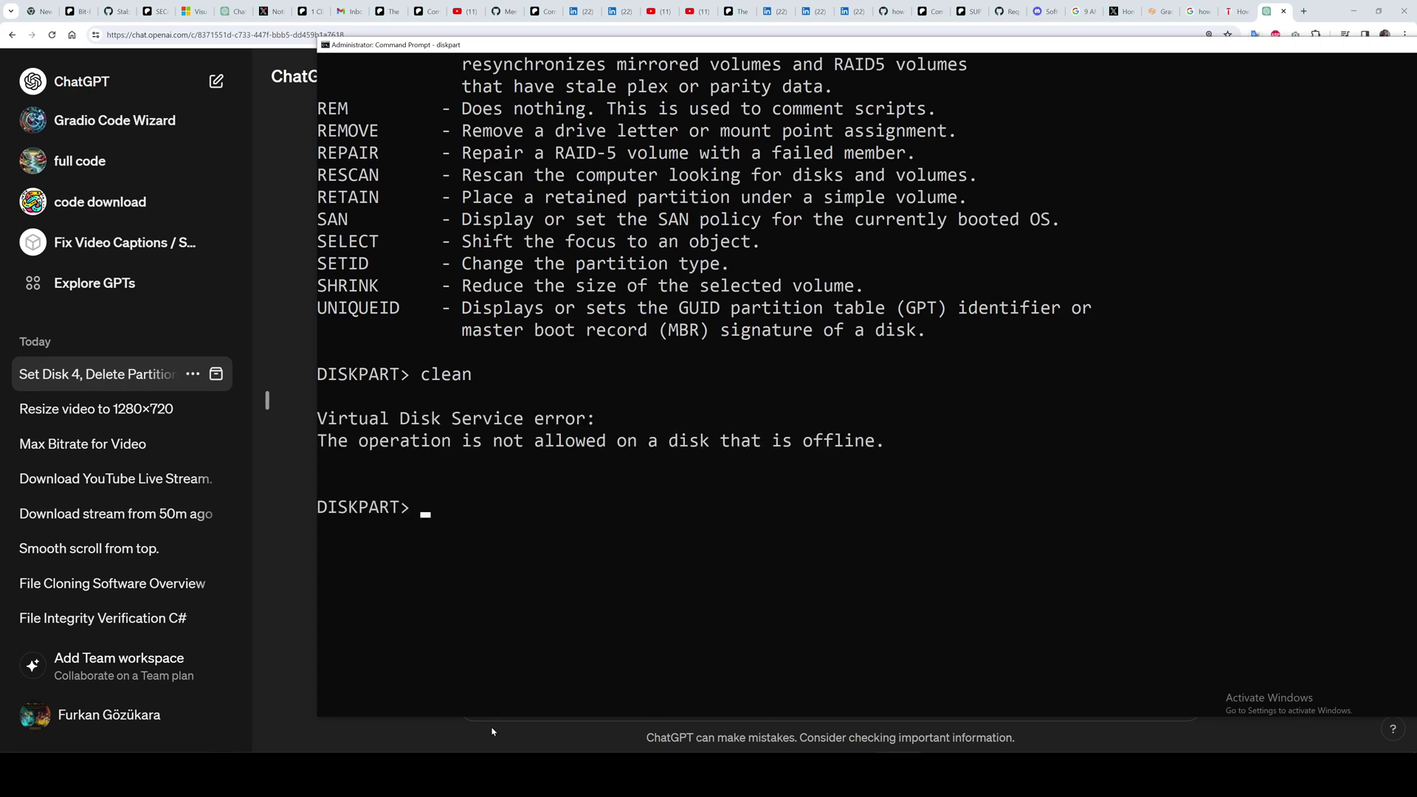
Switch to Disk Management and bring Disk 4 back online
key(alt+Tab)
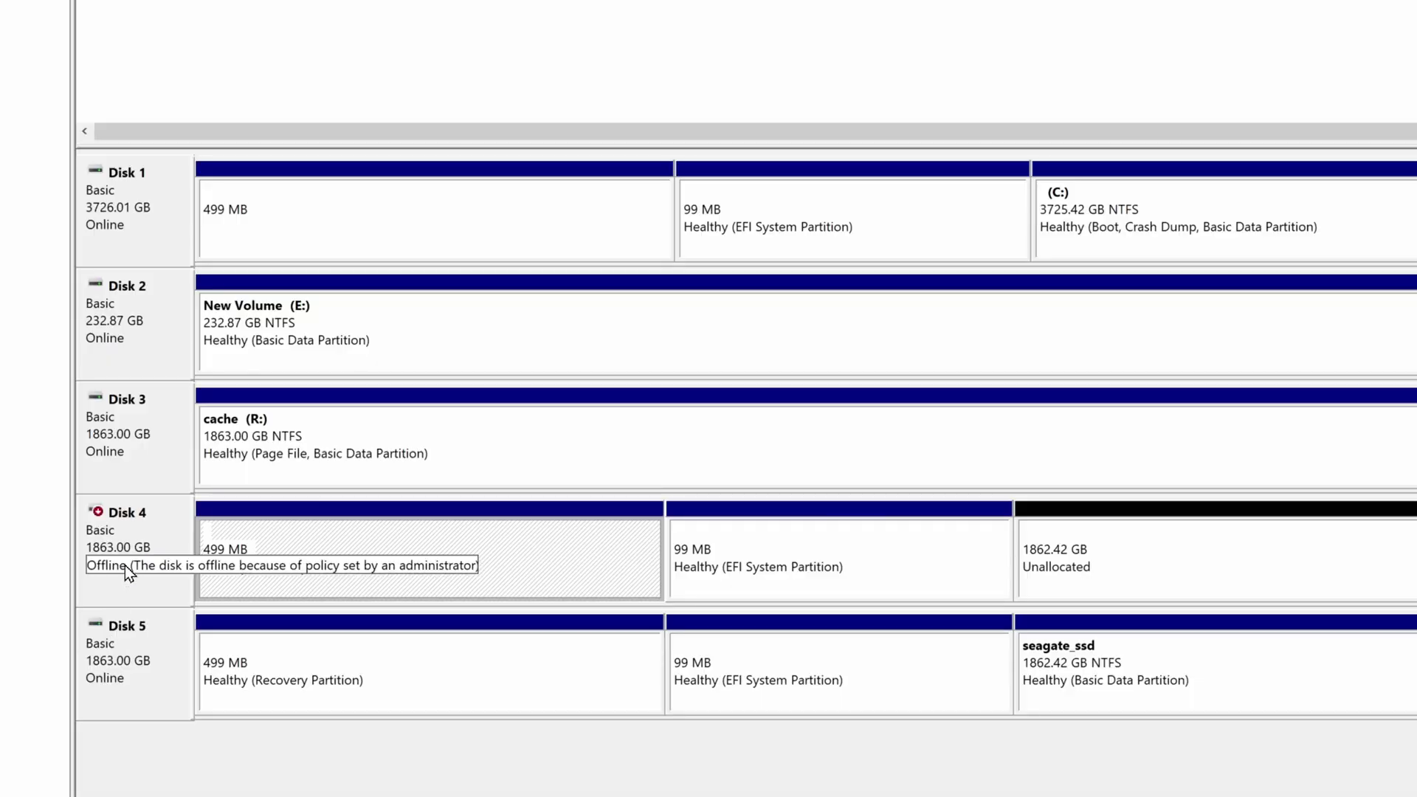
right_click(131, 561)
click(179, 542)
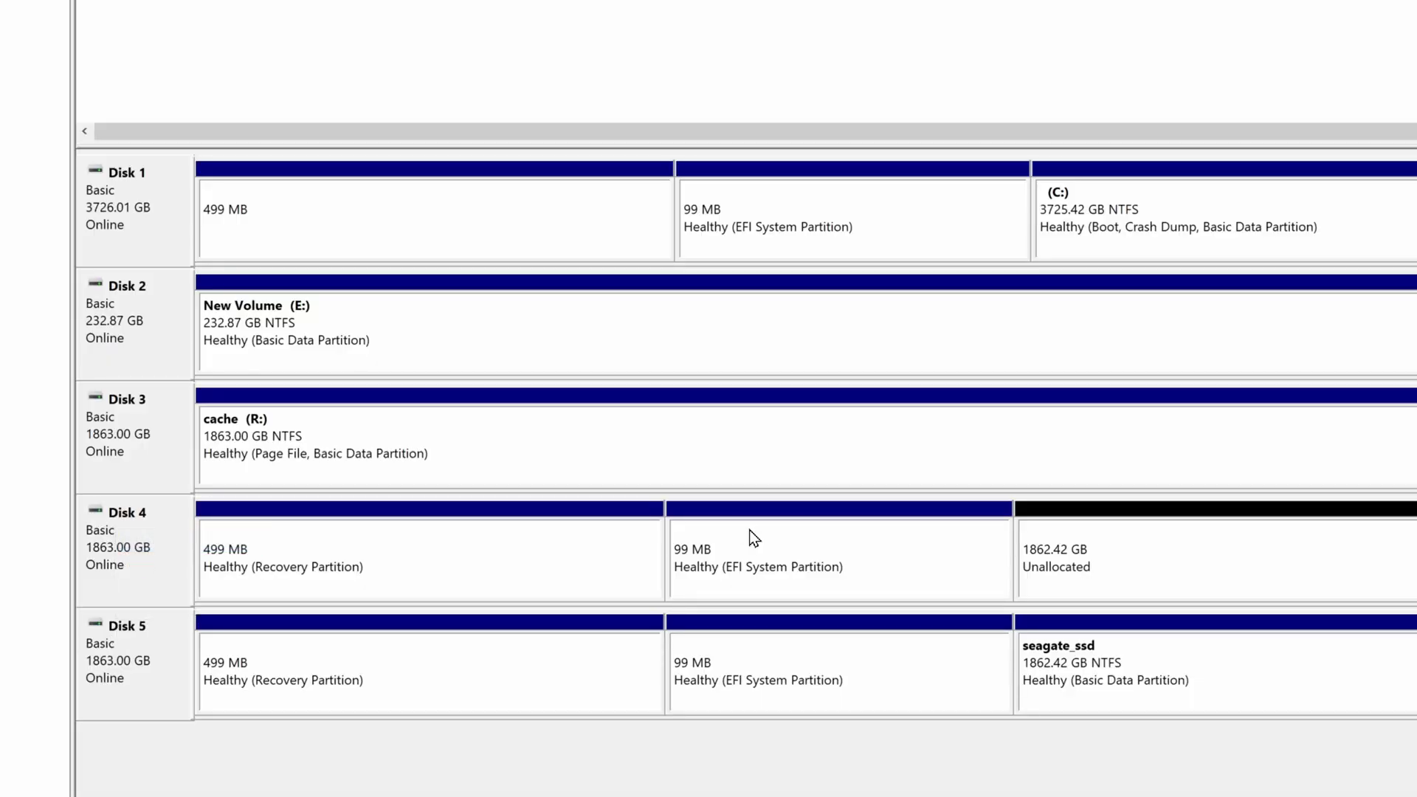
Return to DiskPart and run clean again to remove all partitions from disk 4
key(alt+Tab)
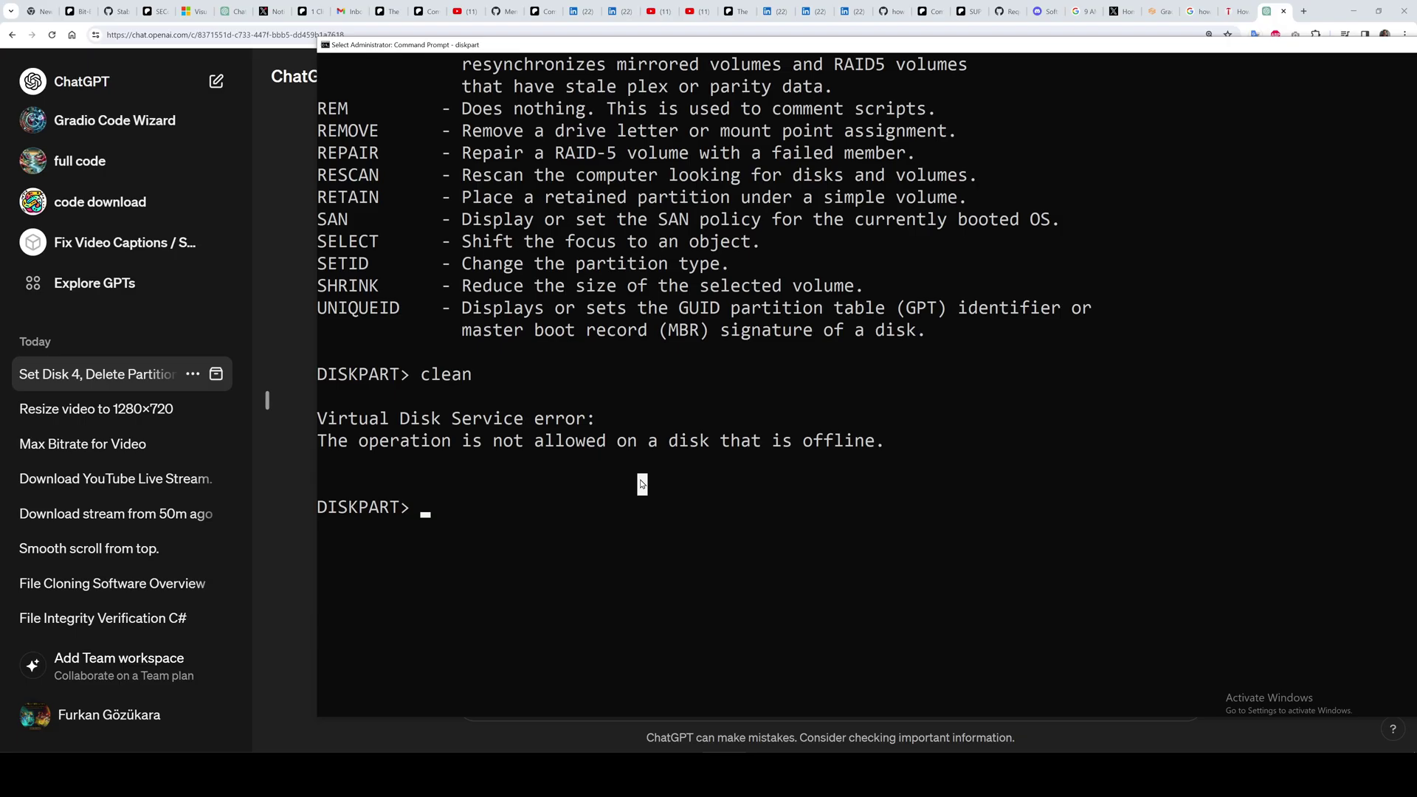
text(clean)
key(Return)
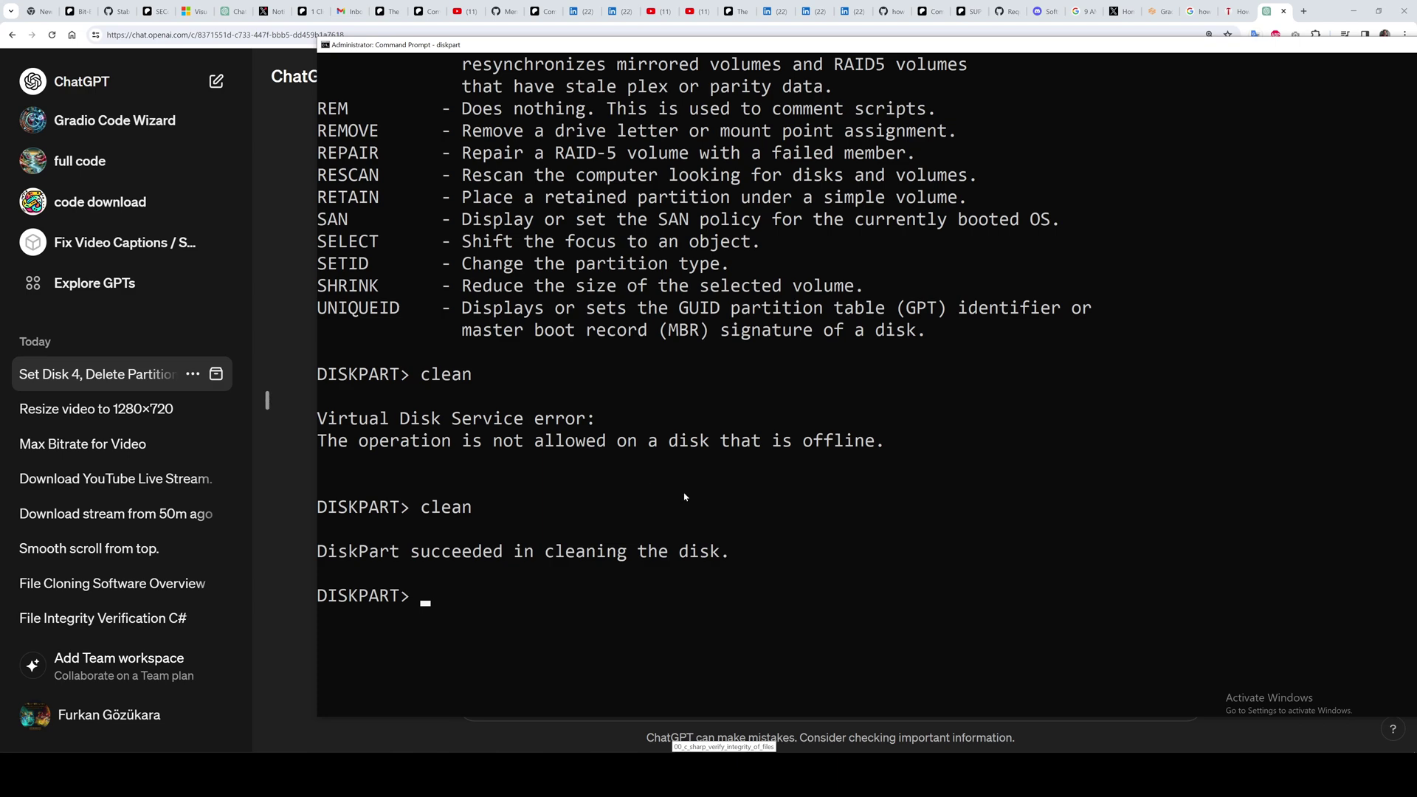
Switch to Disk Management and initialize Disk 4 with the GPT (GUID Partition Table) partition style
key(alt+Tab)
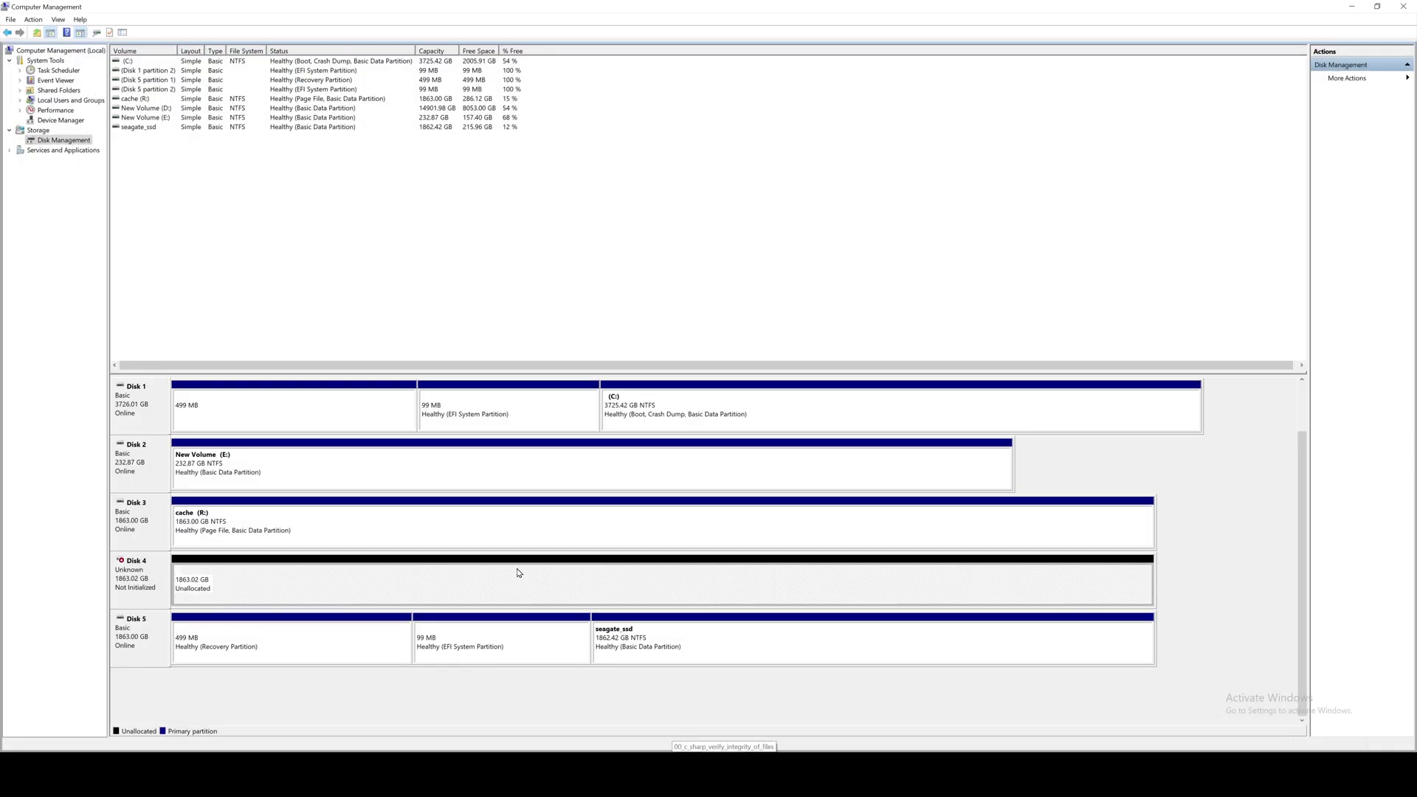
right_click(494, 583)
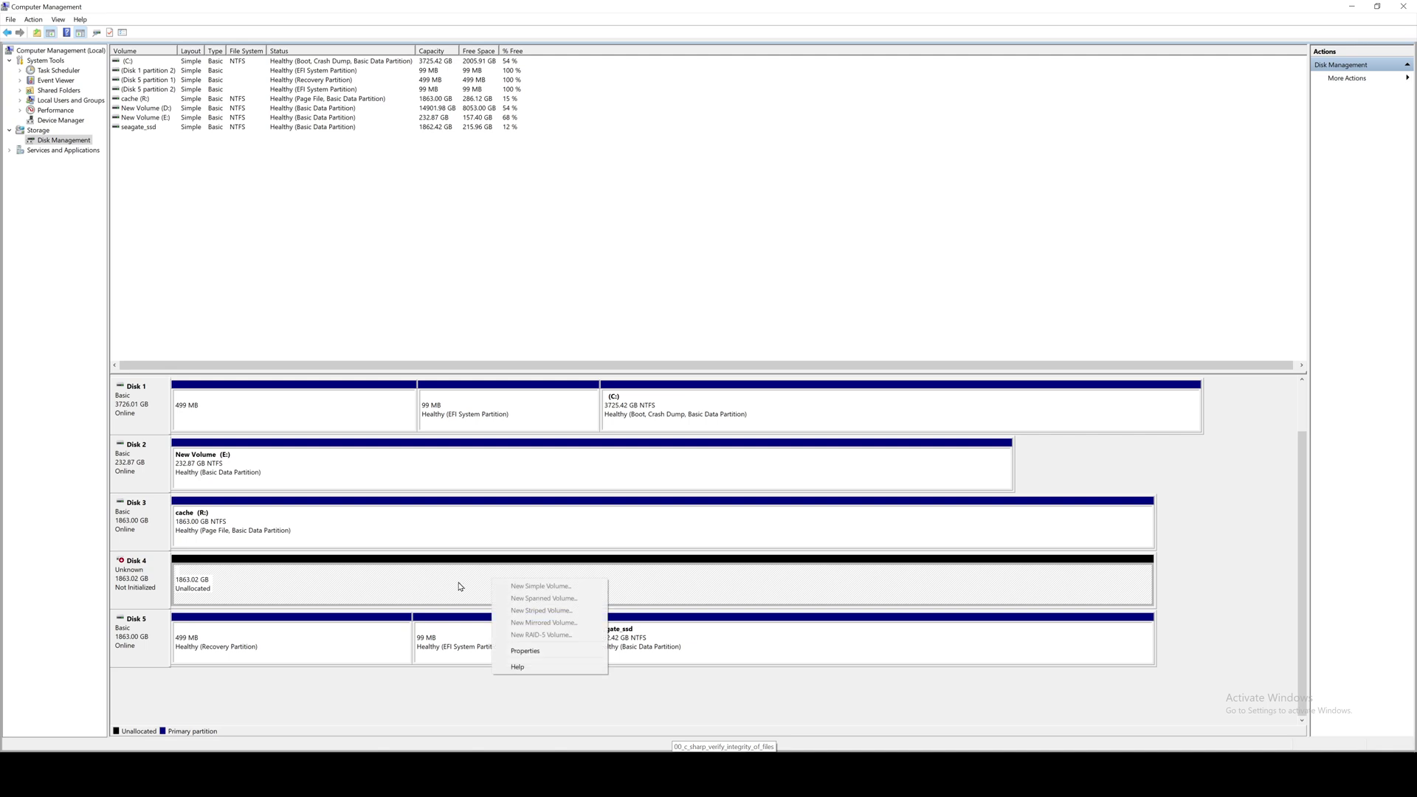
right_click(135, 579)
click(179, 579)
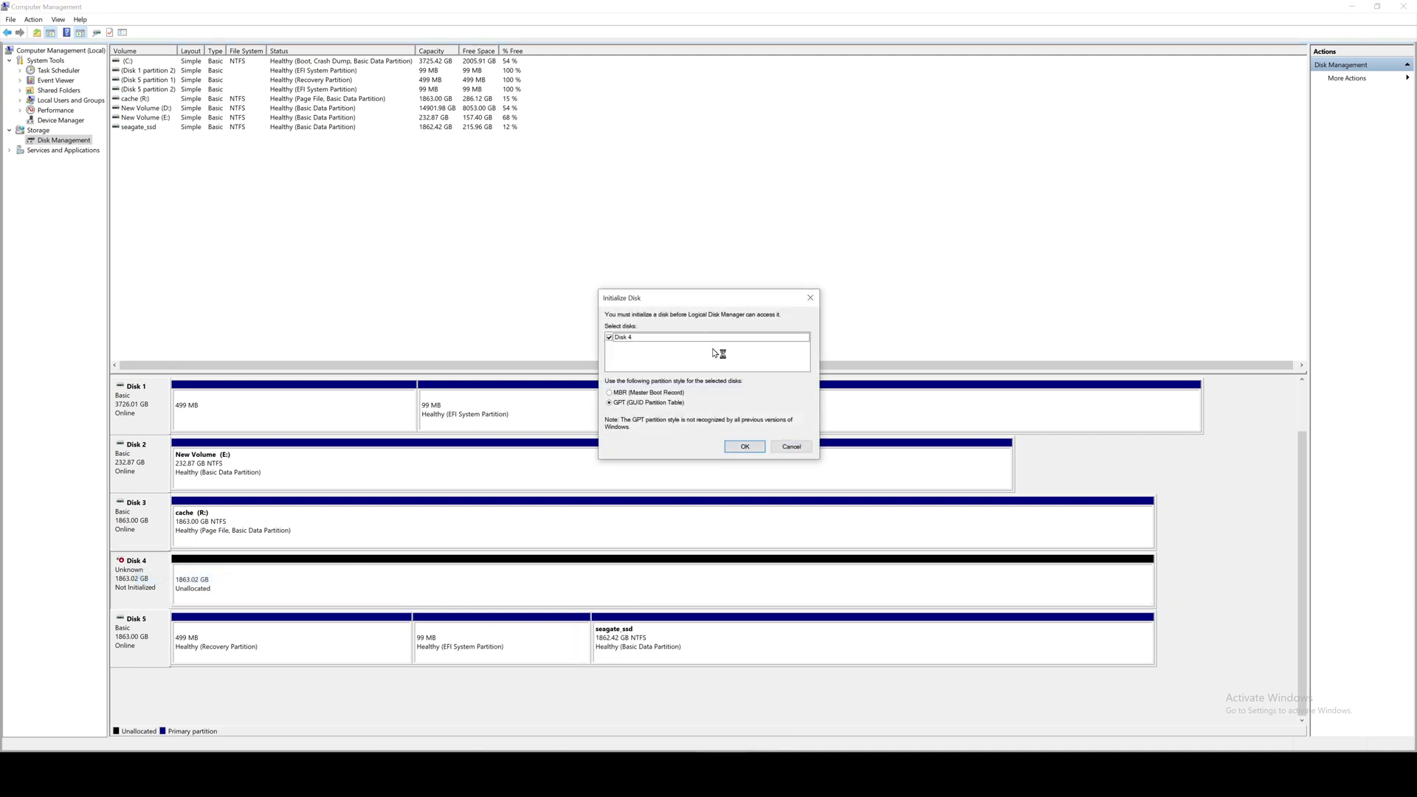
click(744, 448)
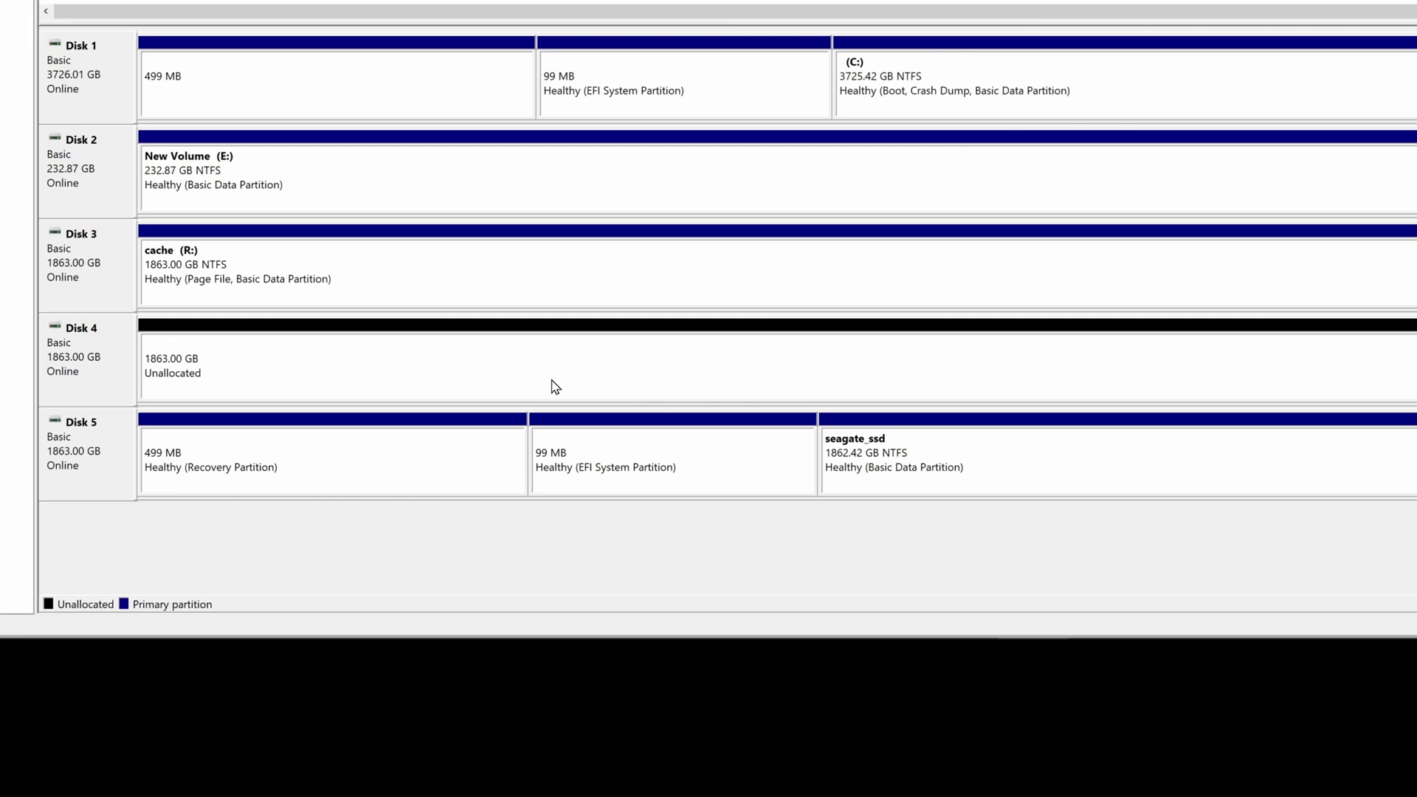
Create a full-size simple volume on Disk 4 with drive letter F, quick-formatted as NTFS and labelled netac_2tb
right_click(540, 380)
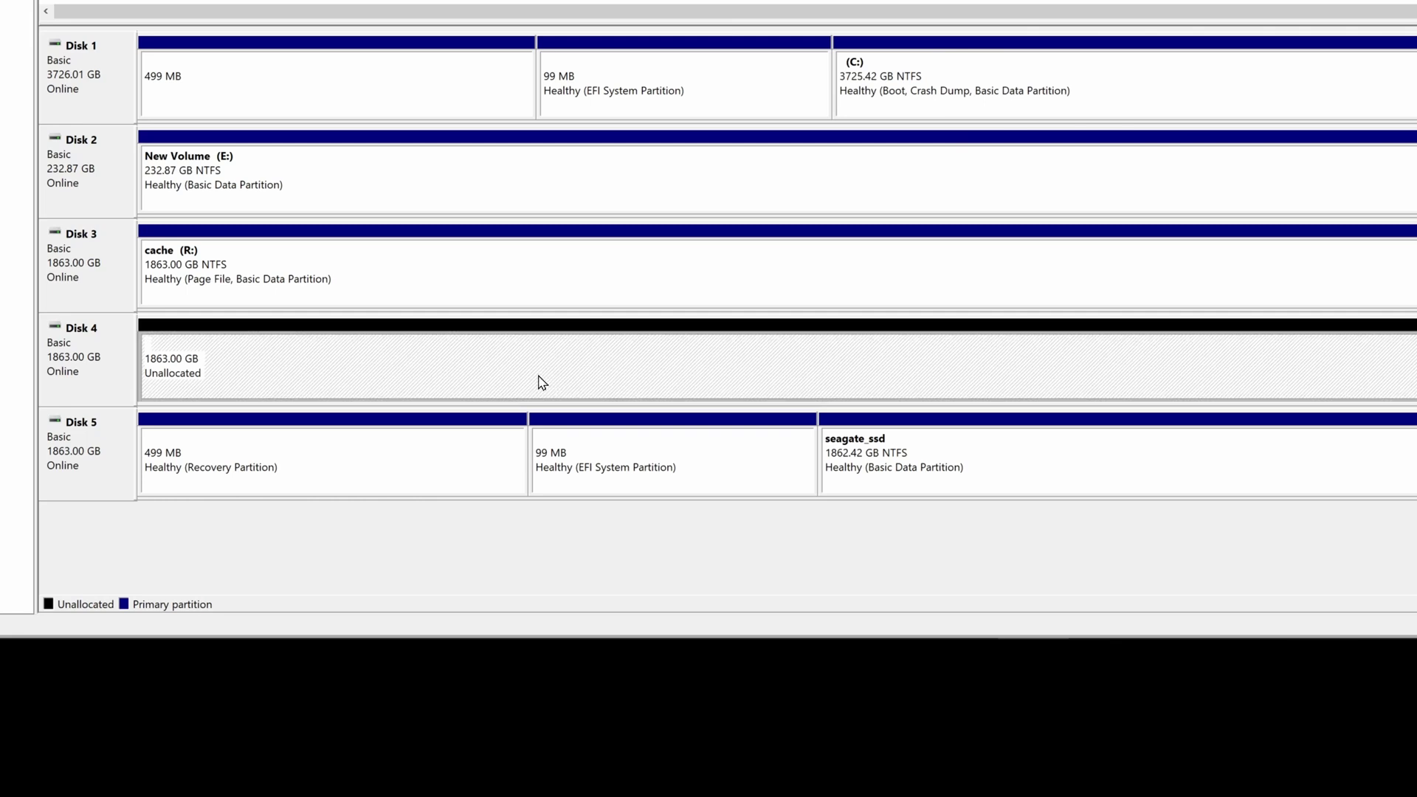
click(583, 386)
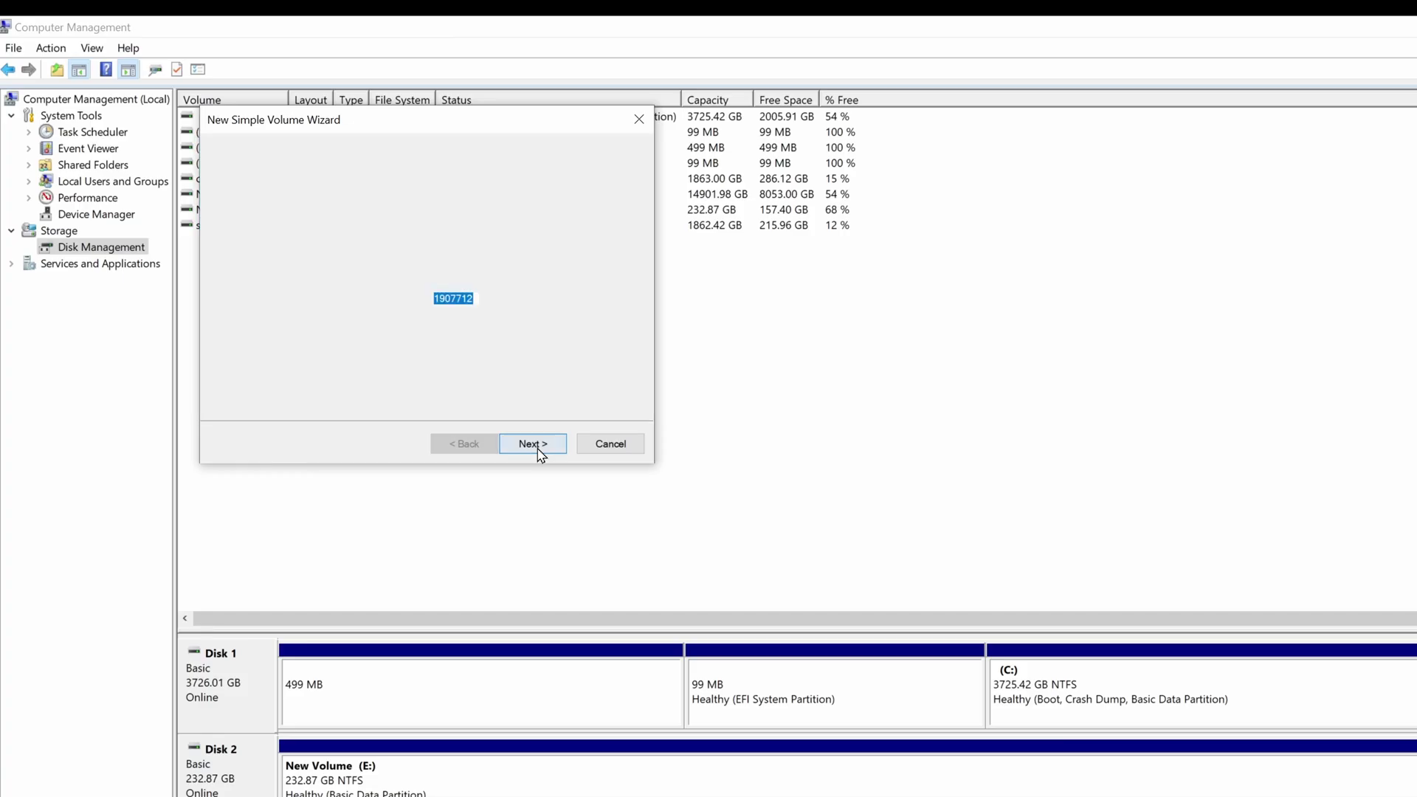
click(535, 444)
click(542, 450)
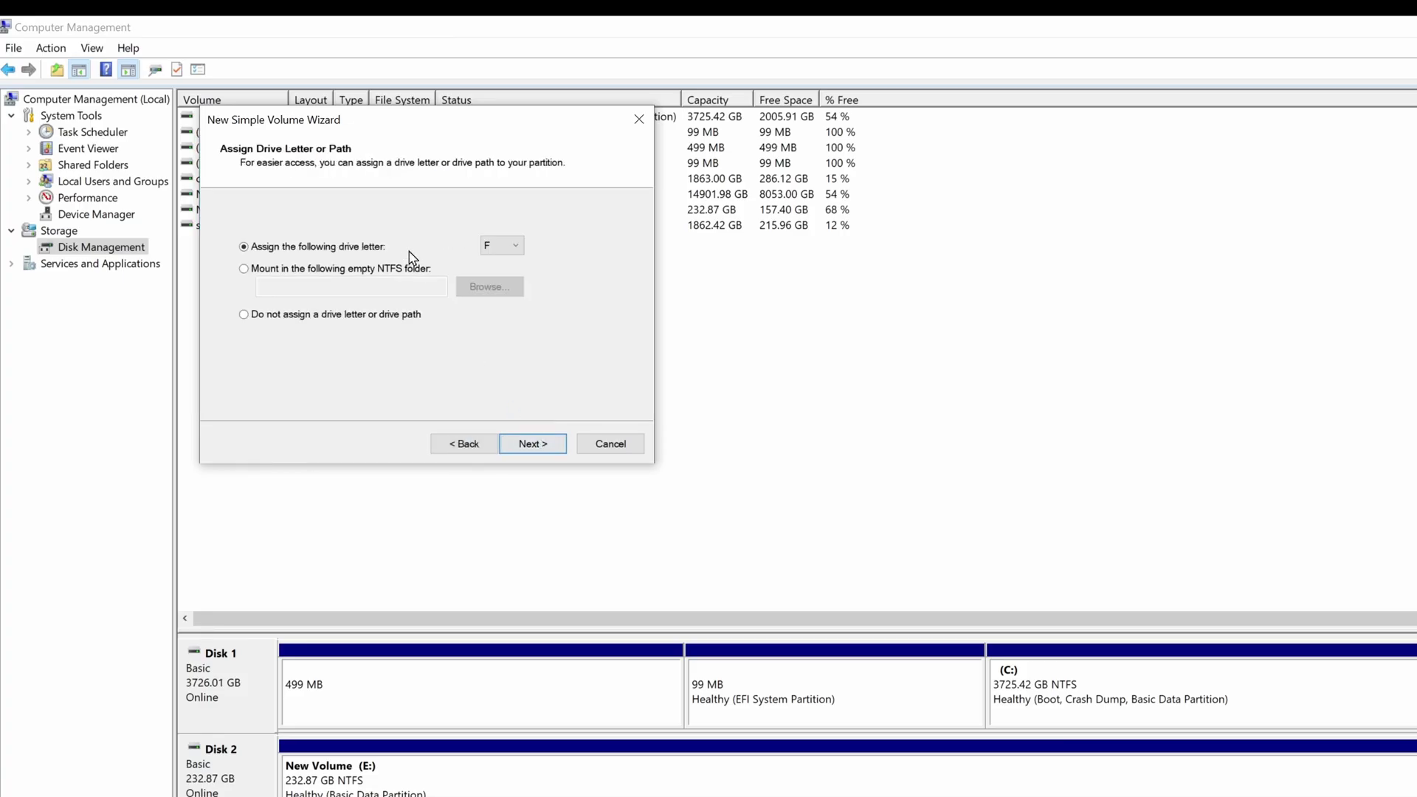
click(530, 446)
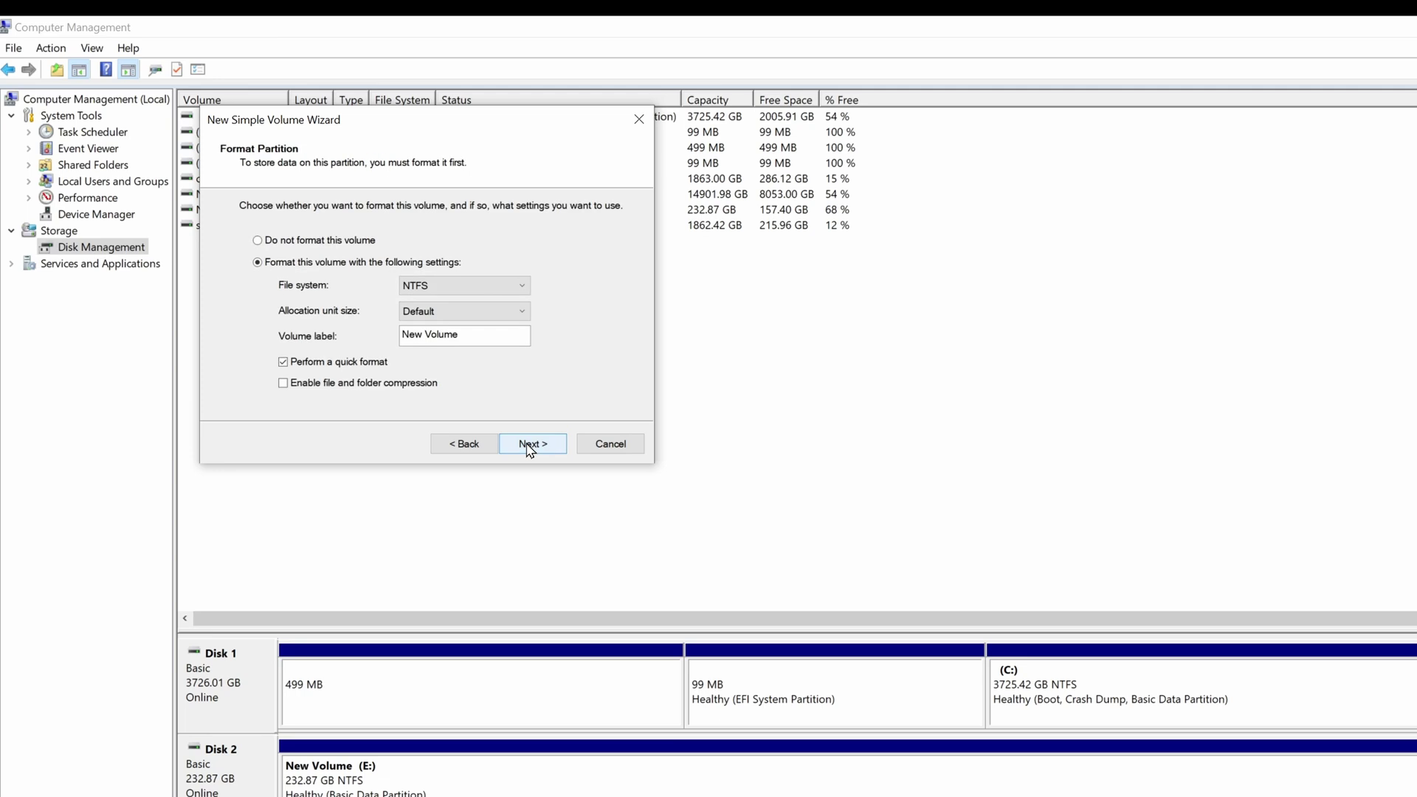
text(neta)
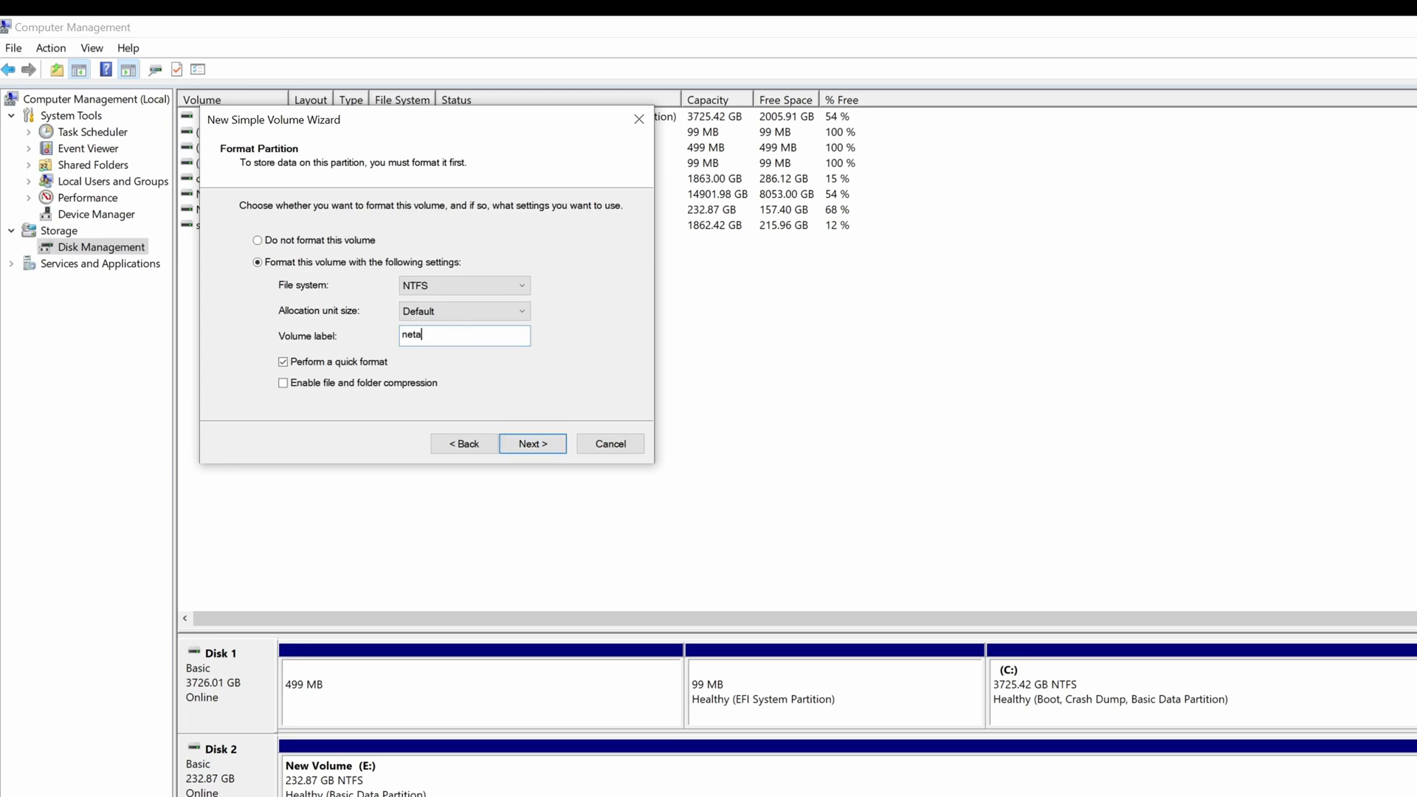
text(c_2tb)
click(555, 444)
click(549, 438)
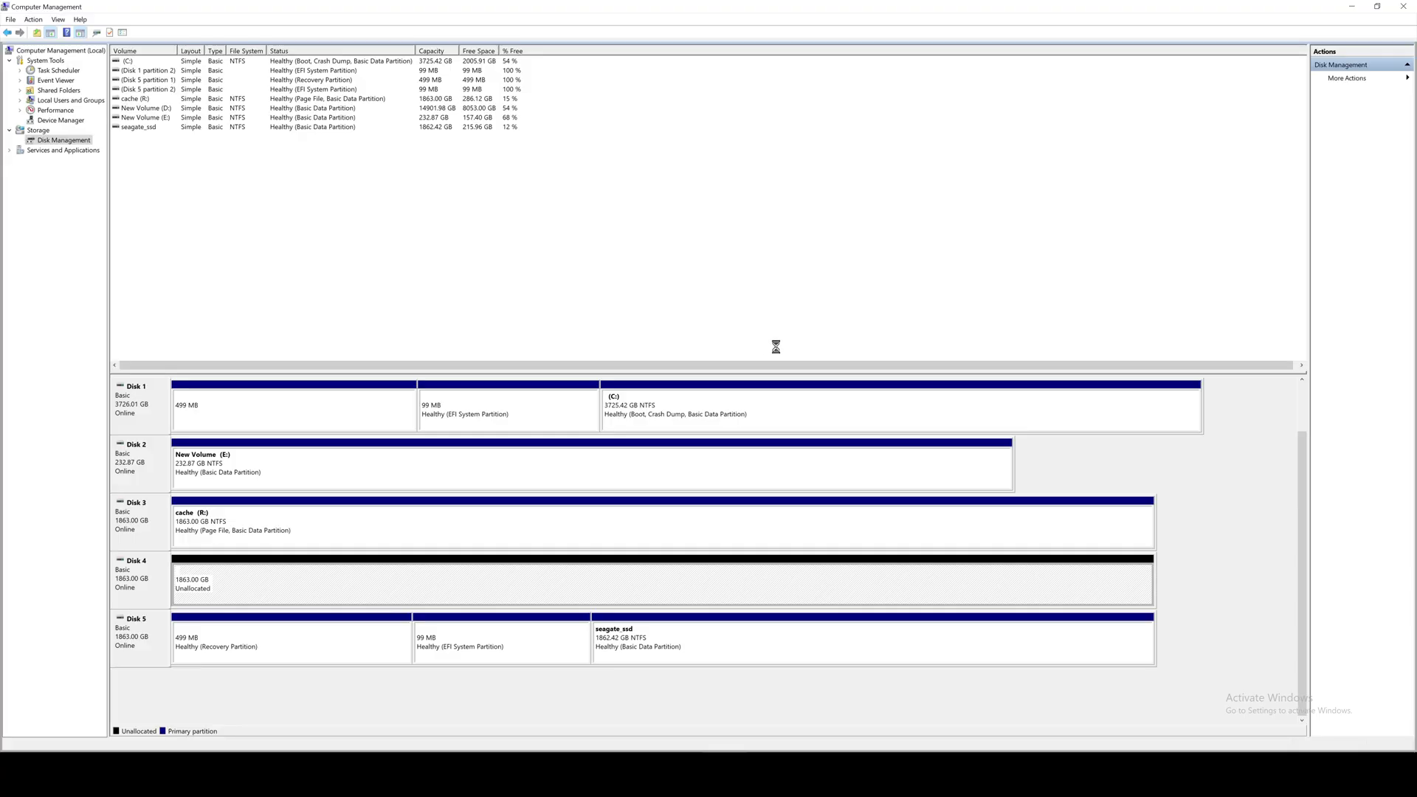
Open the new netac_2tb (F:) drive in File Explorer to check its contents
key(super)
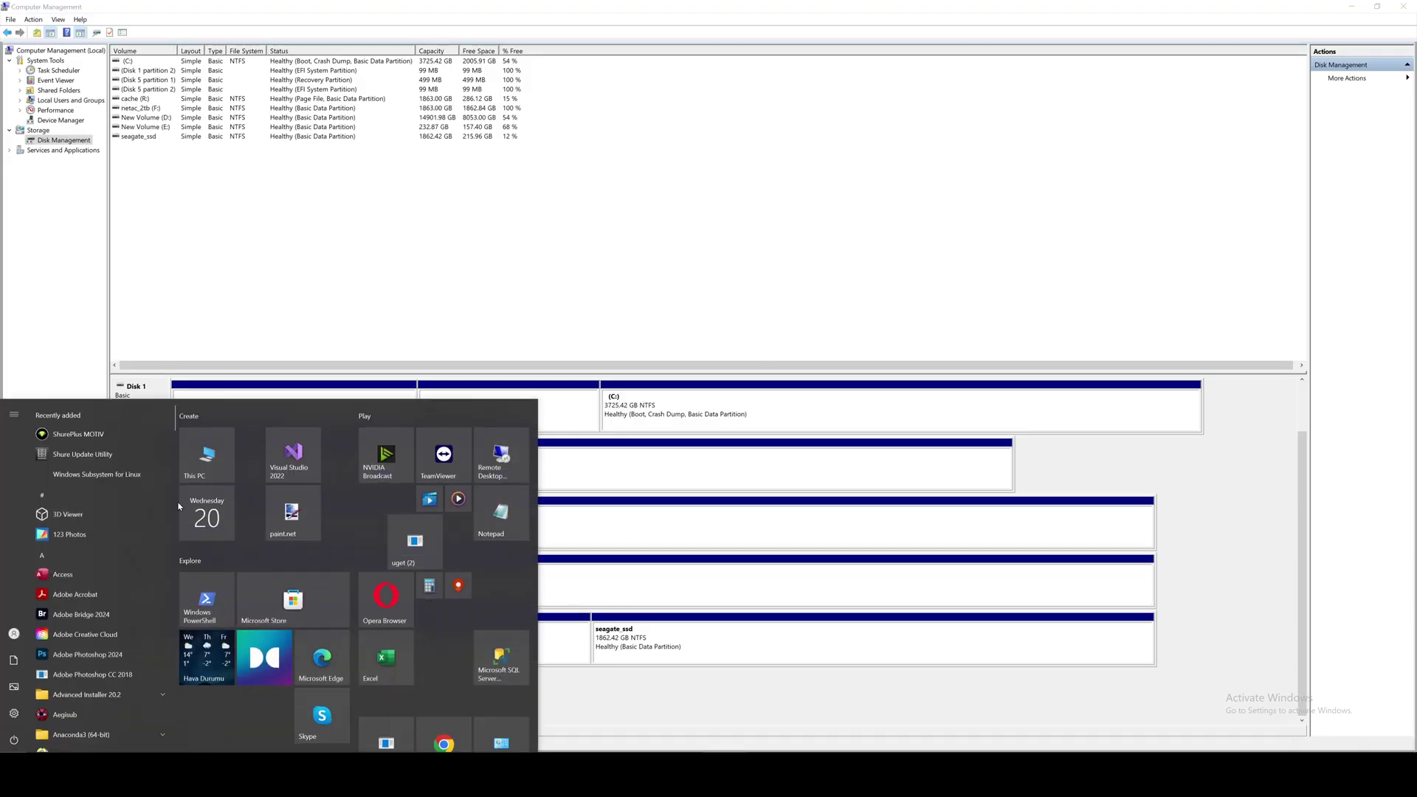
key(super+e)
click(916, 418)
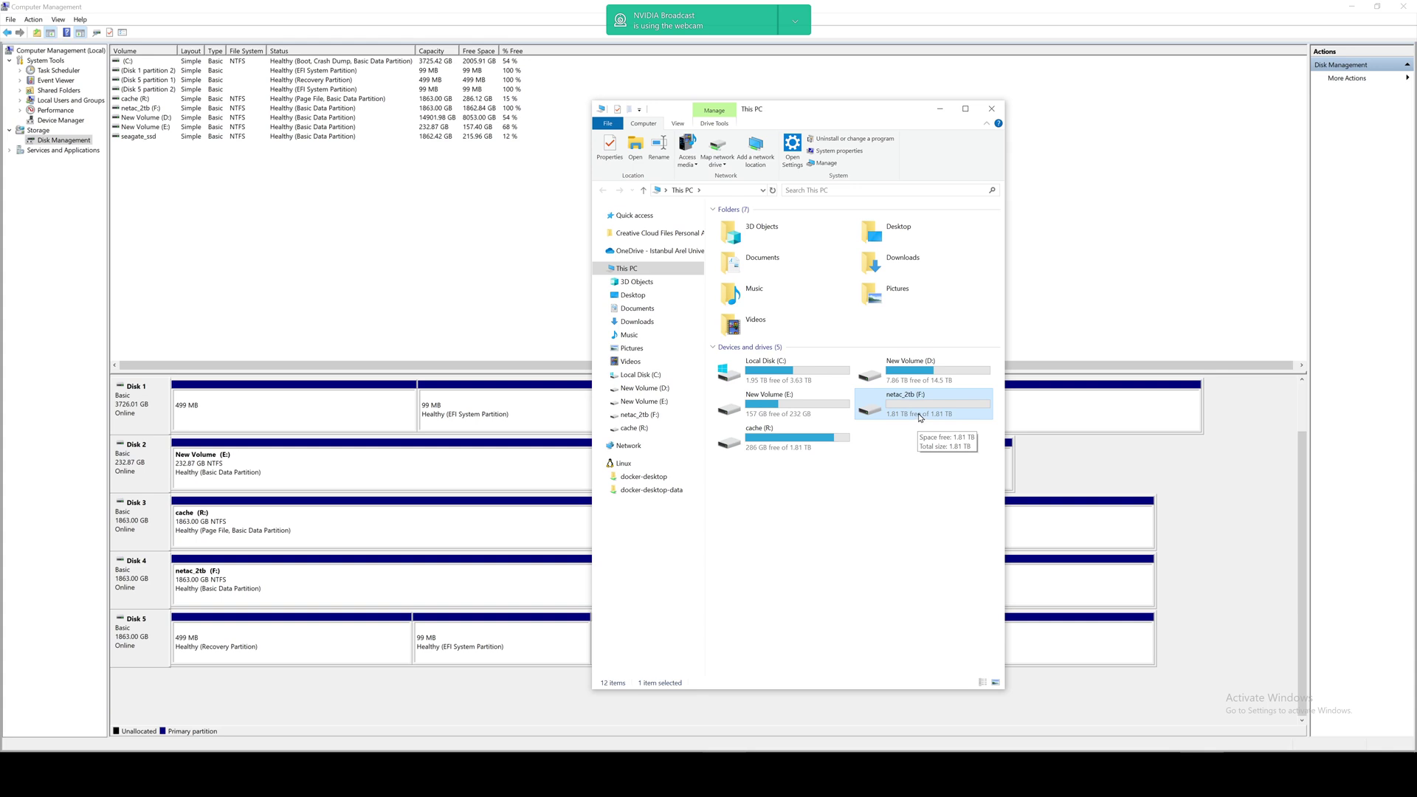
double_click(920, 417)
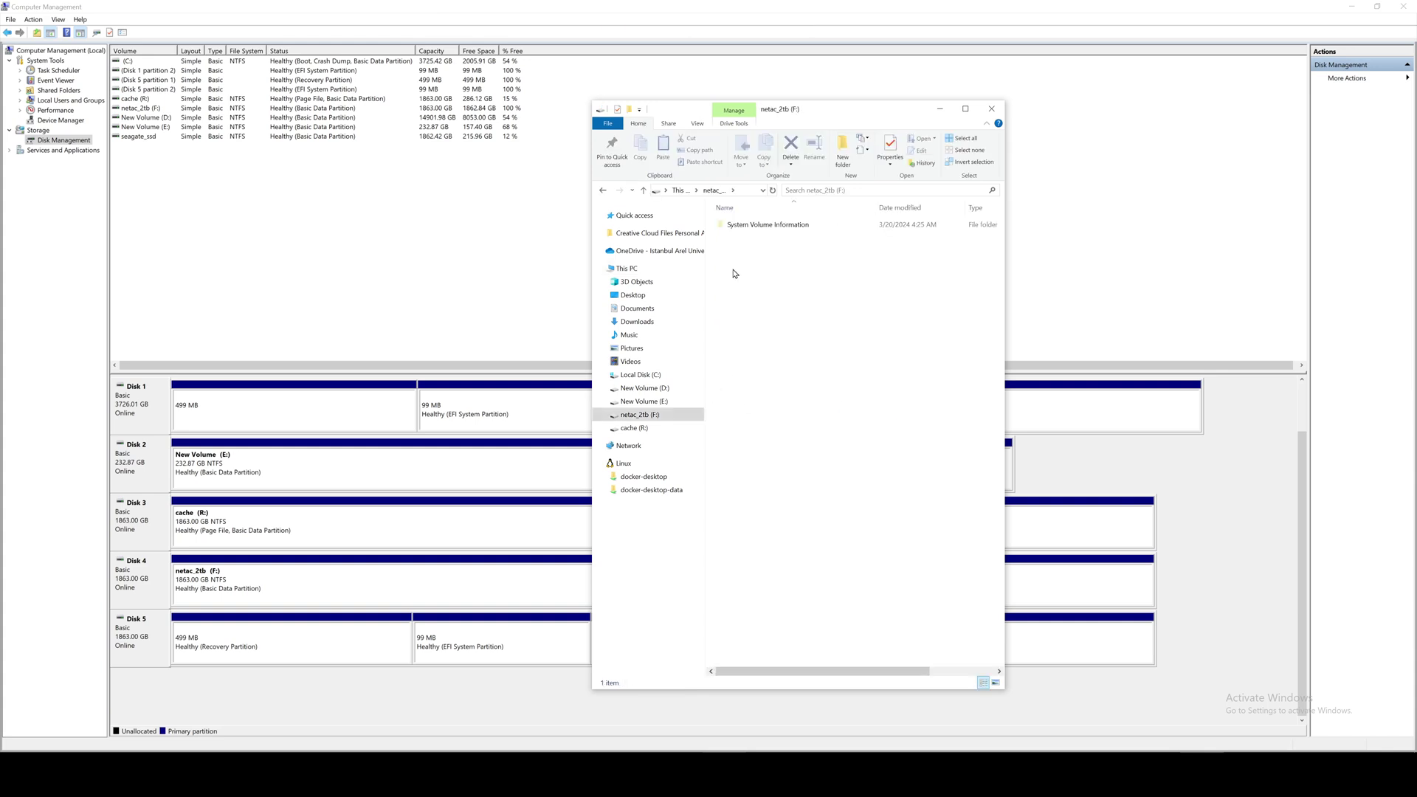
click(677, 191)
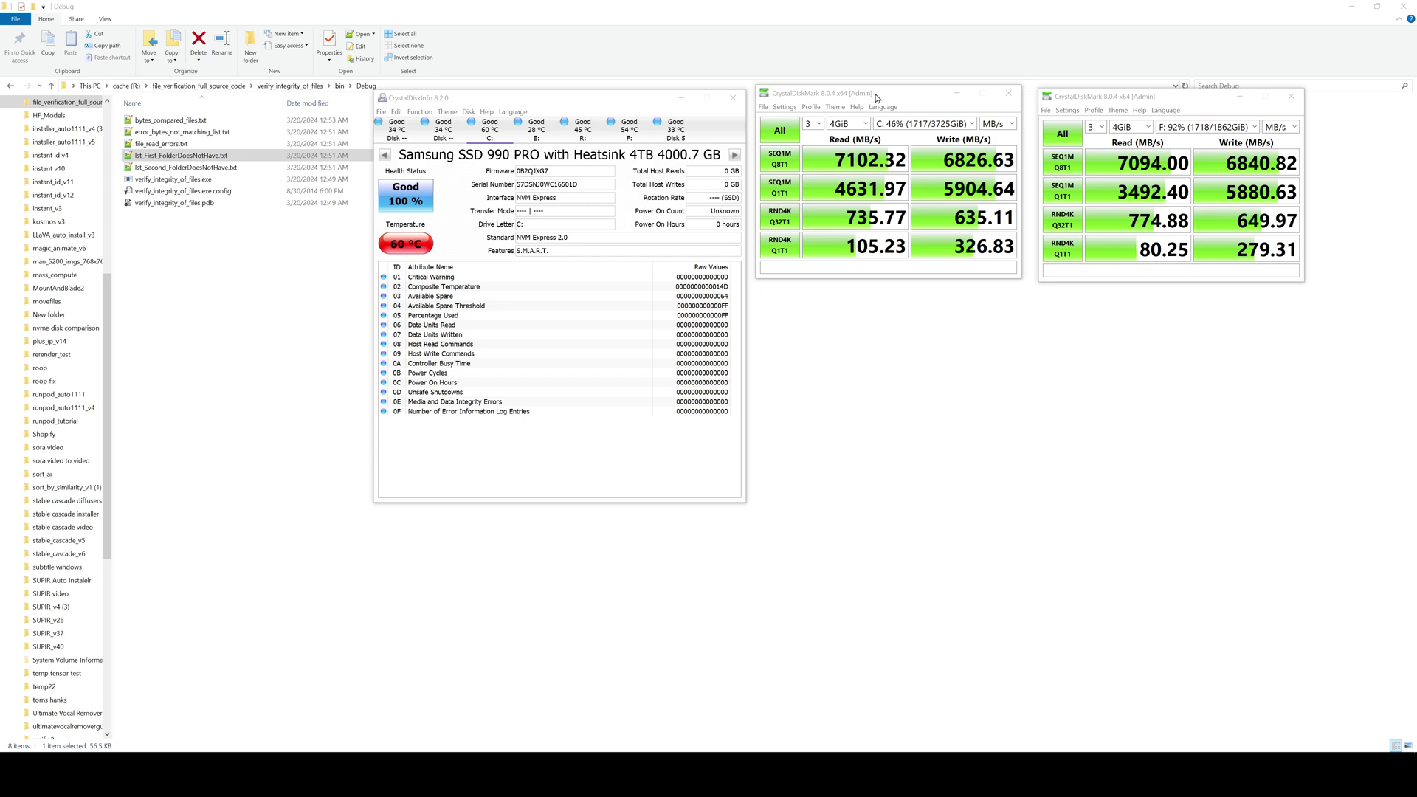
Switch to CrystalDiskMark and line up the result windows for drives C: and F: to compare their read and write speeds
click(878, 98)
drag(1141, 101, 1141, 99)
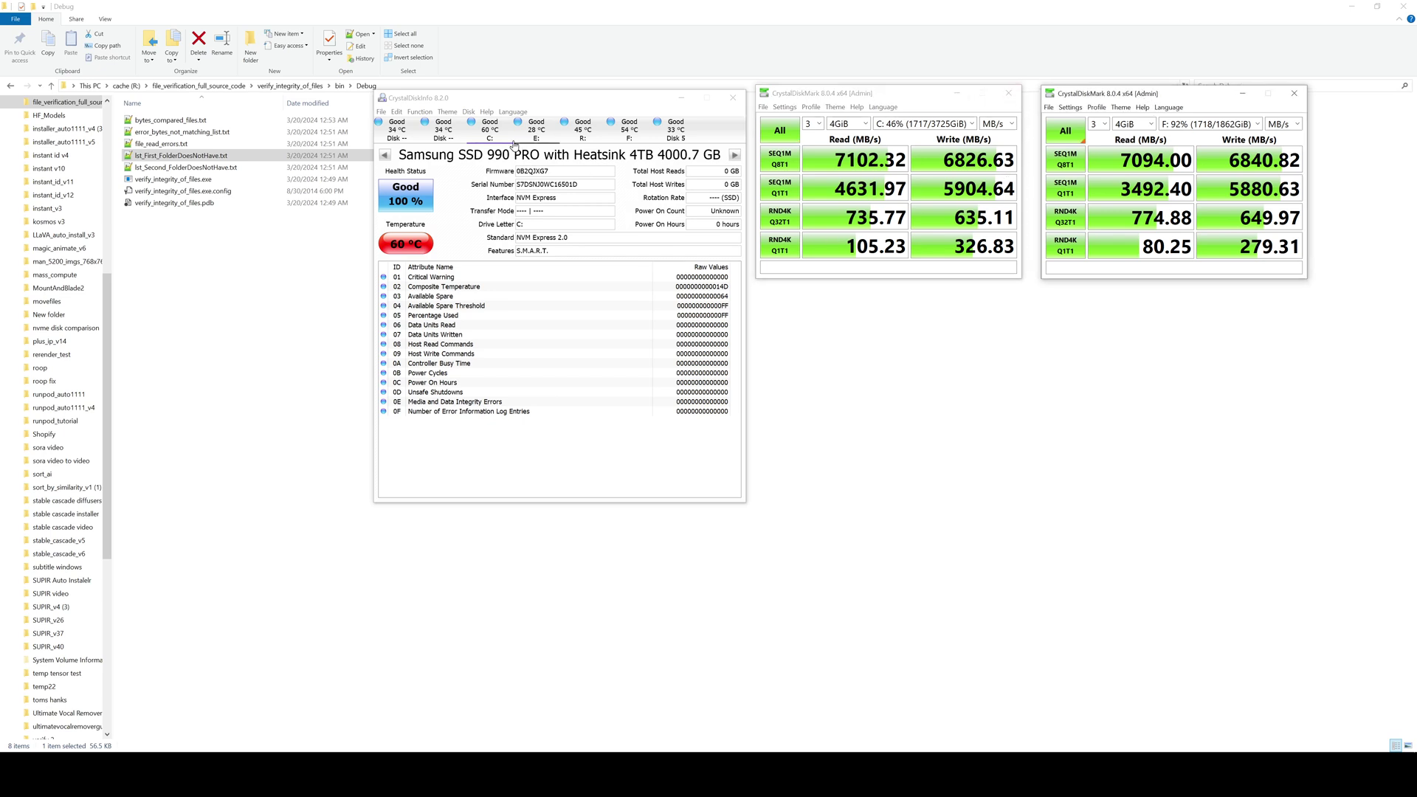
key(alt+Tab)
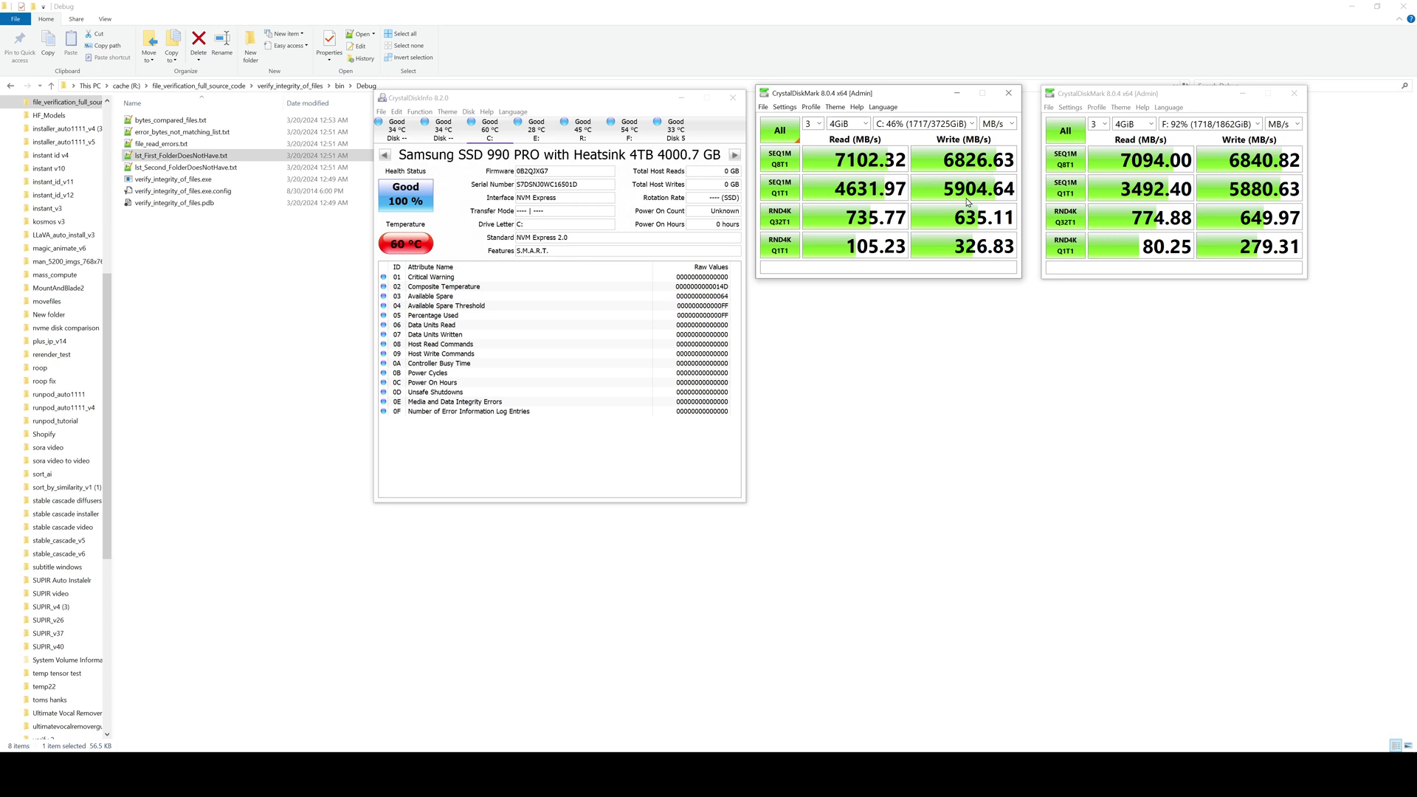
drag(1105, 99, 1100, 98)
Switch to CrystalDiskInfo and alternate between the Netac 2TB (F:) and Samsung 990 PRO (C:) drives to compare their temperatures and health details
click(629, 131)
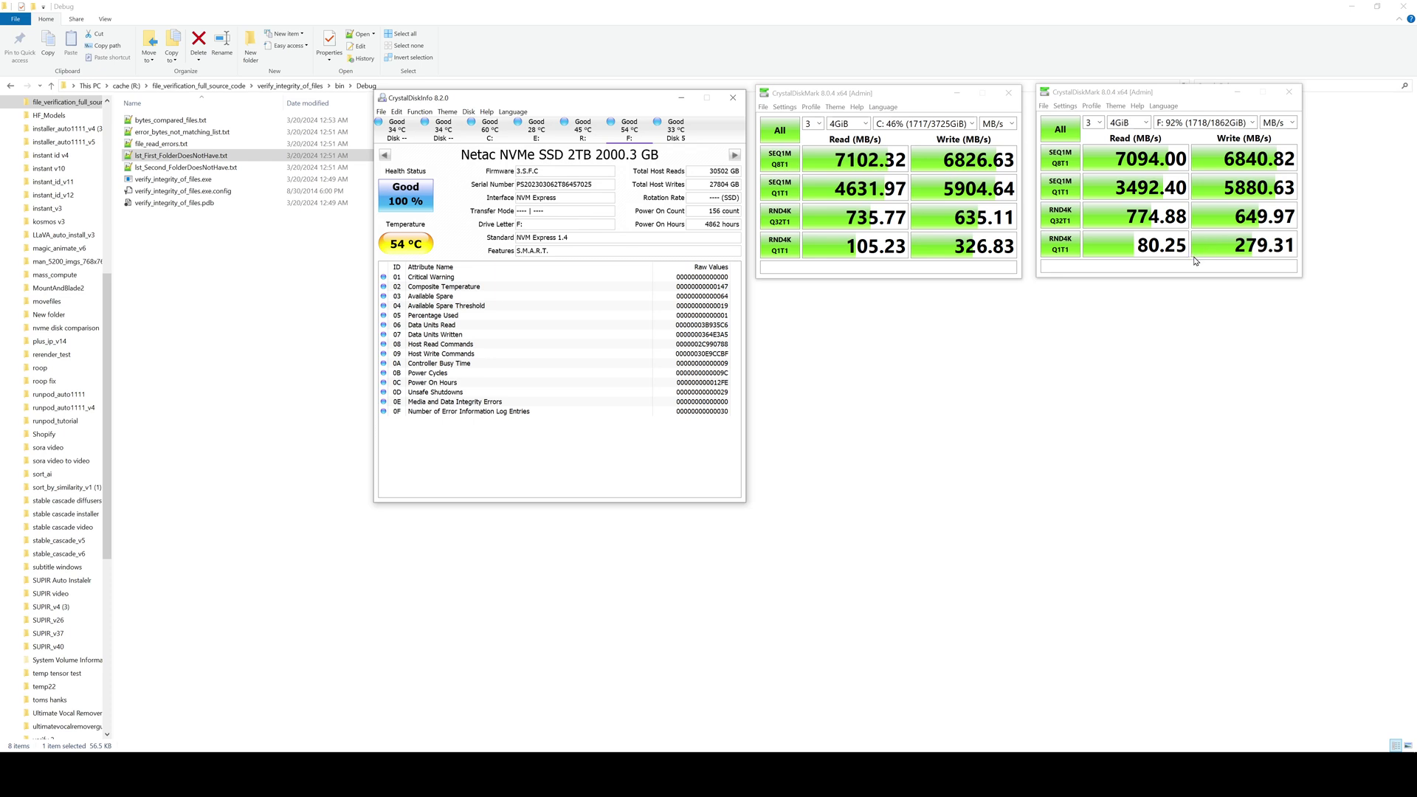
drag(611, 106, 610, 94)
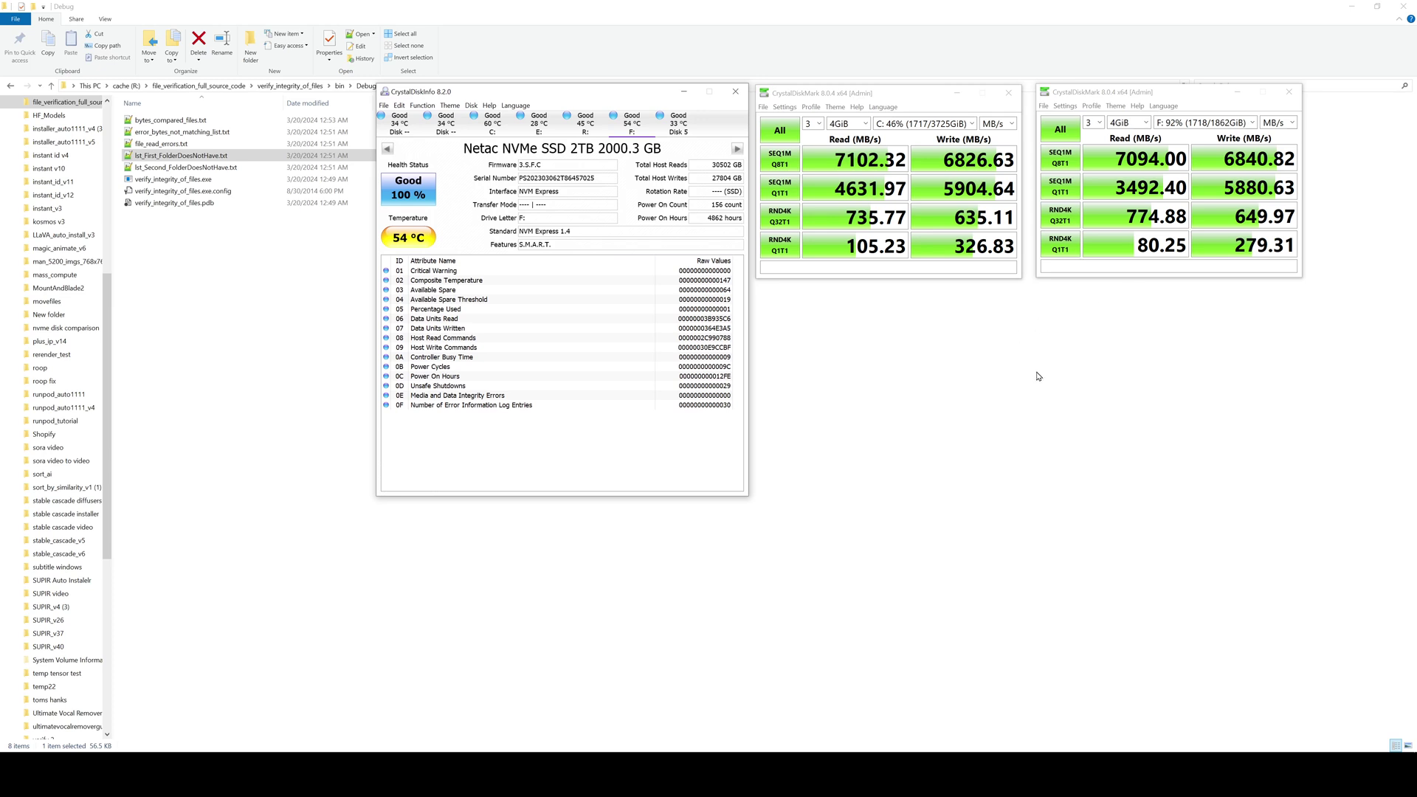
click(446, 125)
click(493, 134)
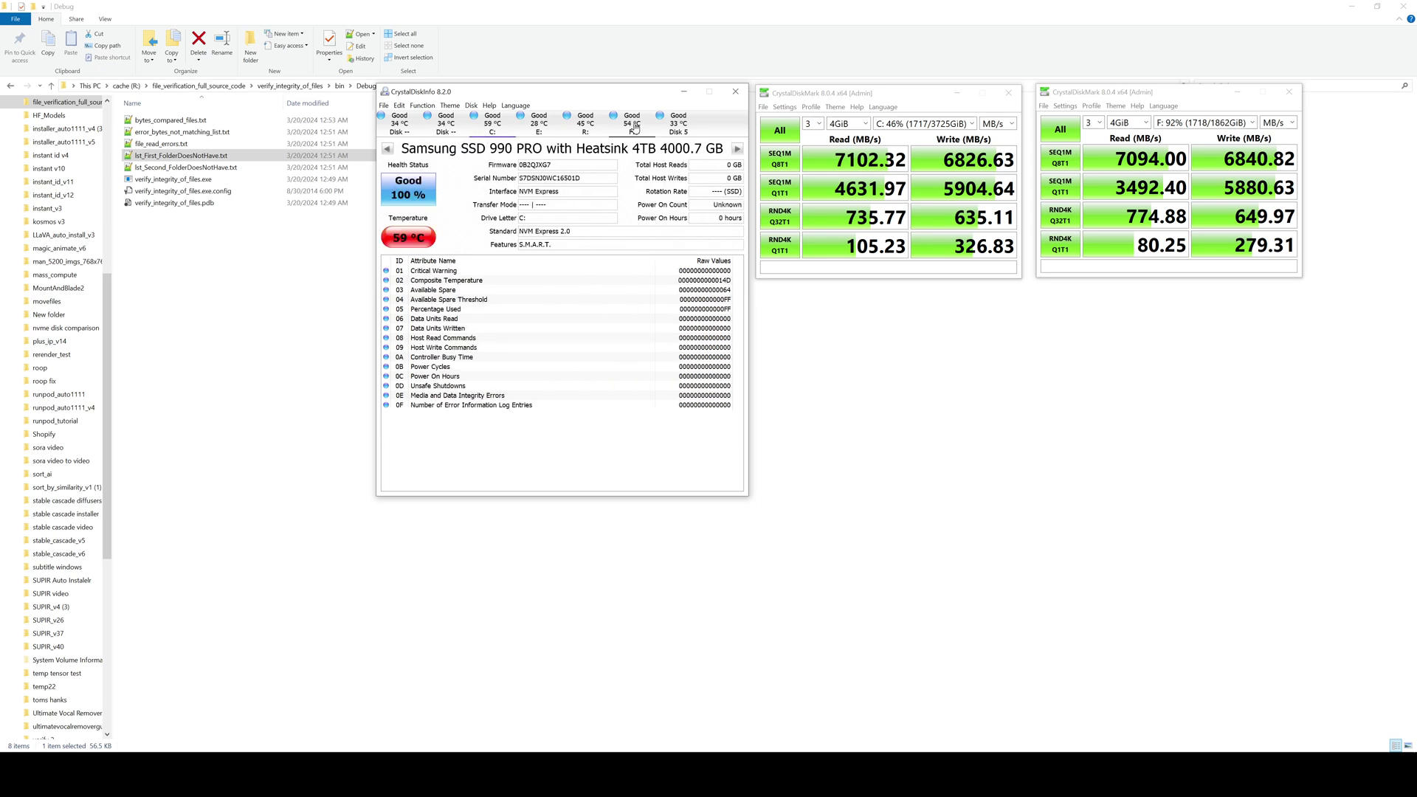
click(632, 128)
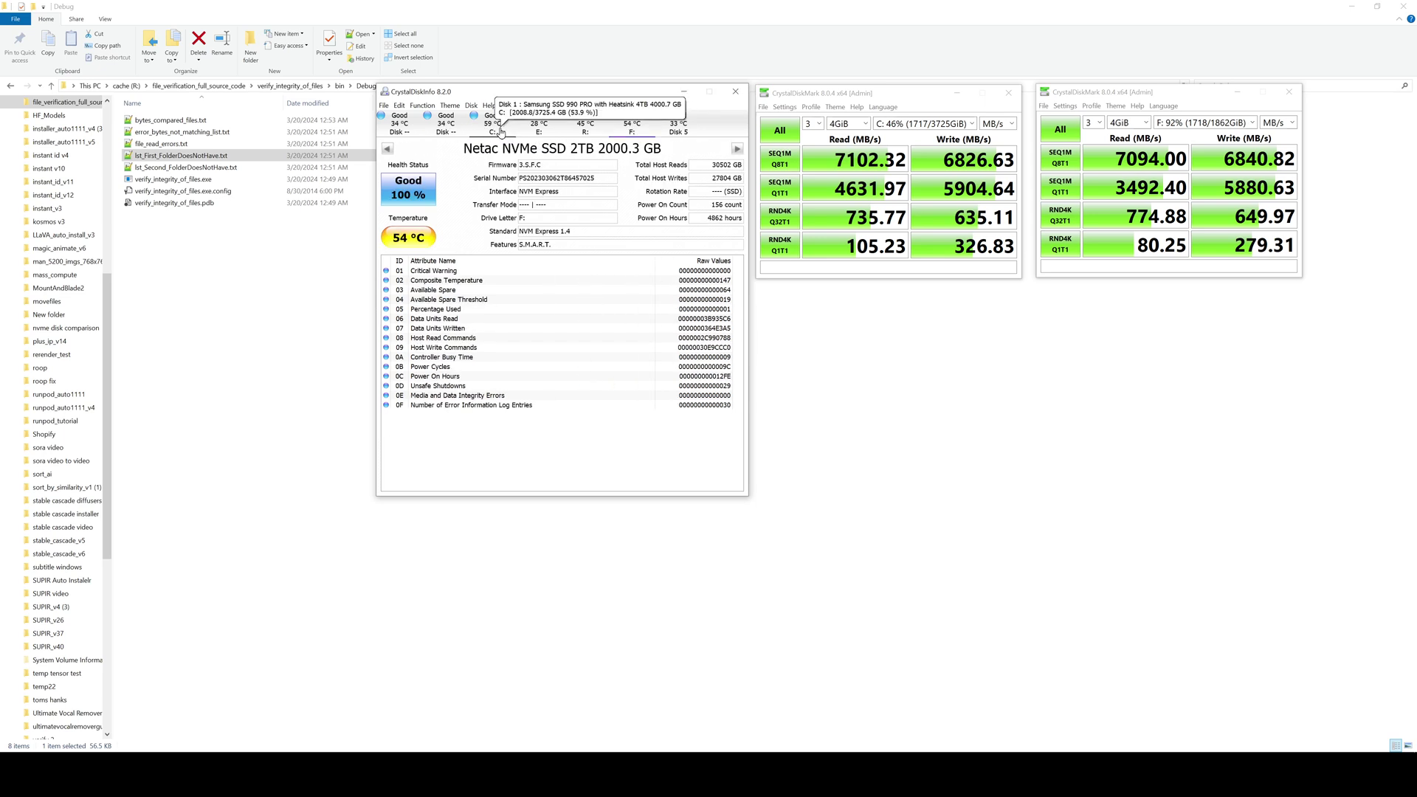
click(499, 132)
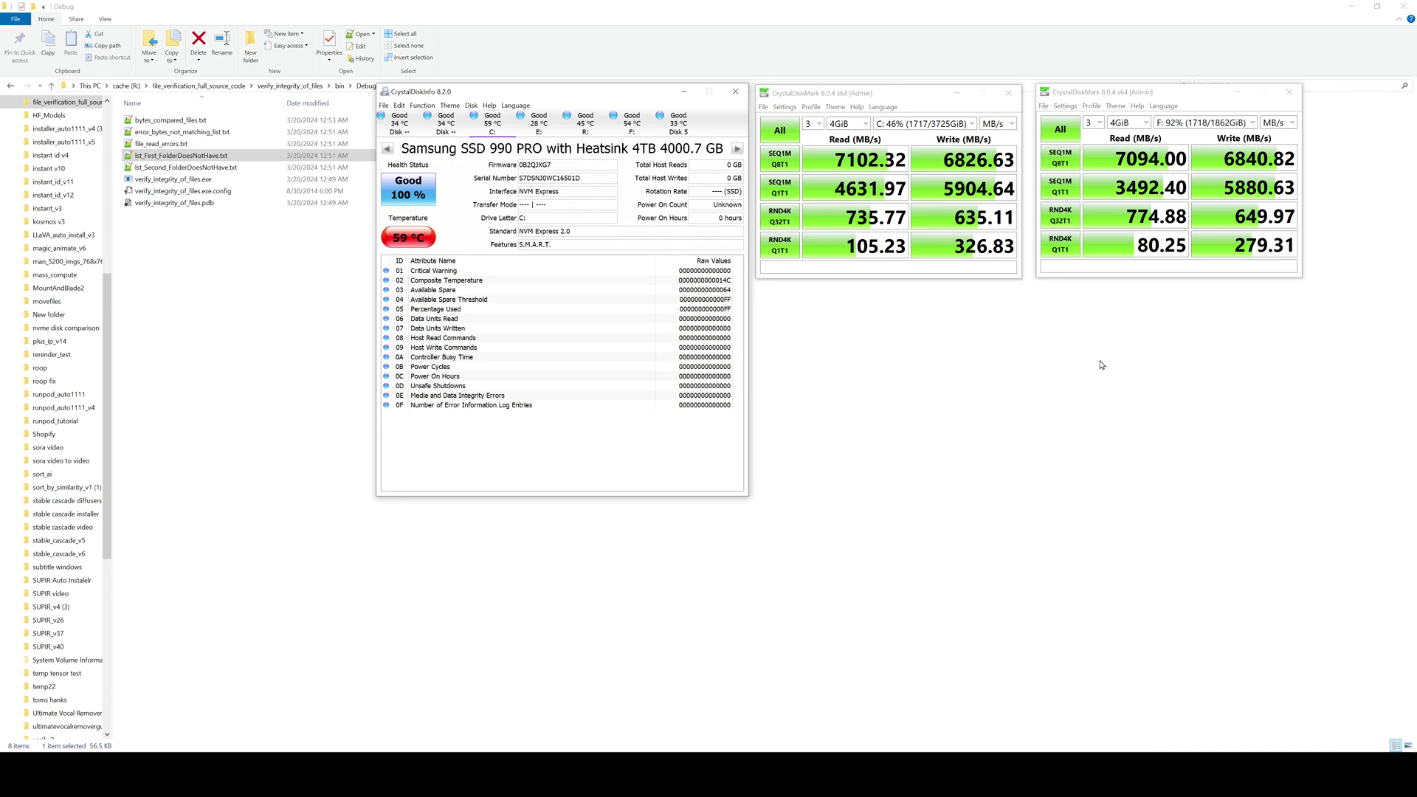